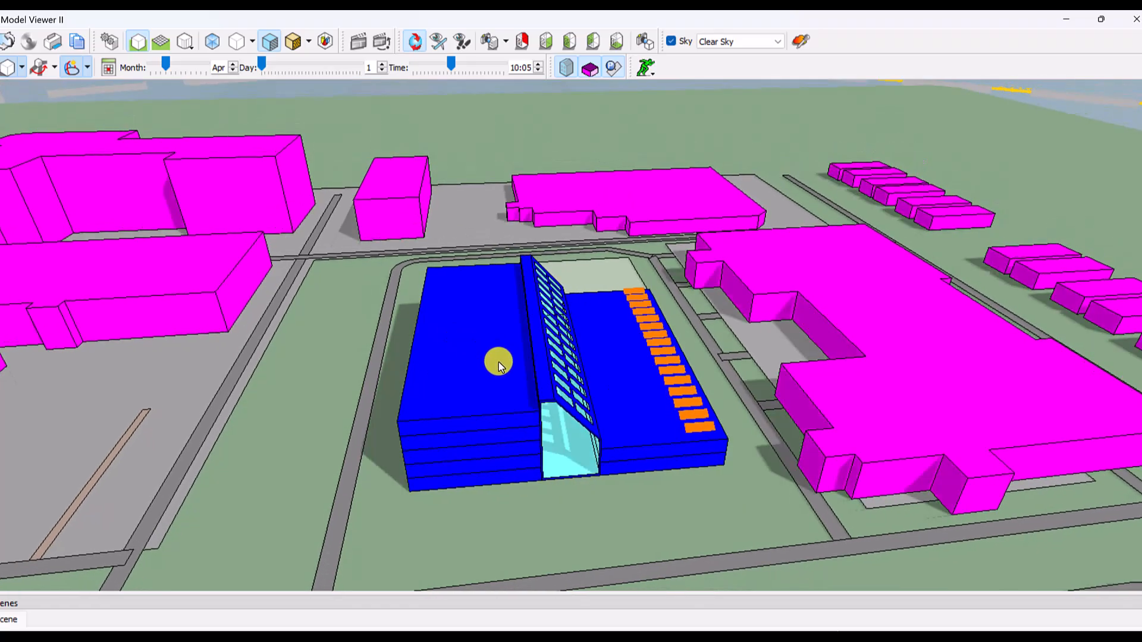
- Inspect the 3D building model from its west and east sides, and close the model viewer
{"action": "left_click_drag", "start_coordinate": [499, 361], "coordinate": [705, 312]}
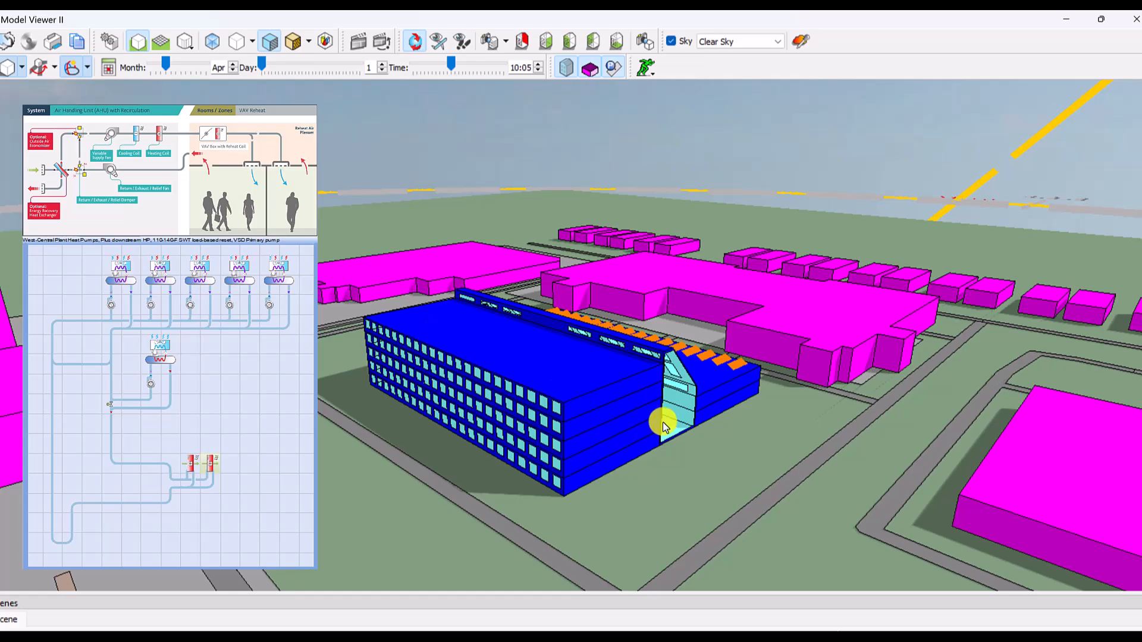
{"action": "left_click_drag", "start_coordinate": [824, 383], "coordinate": [422, 373]}
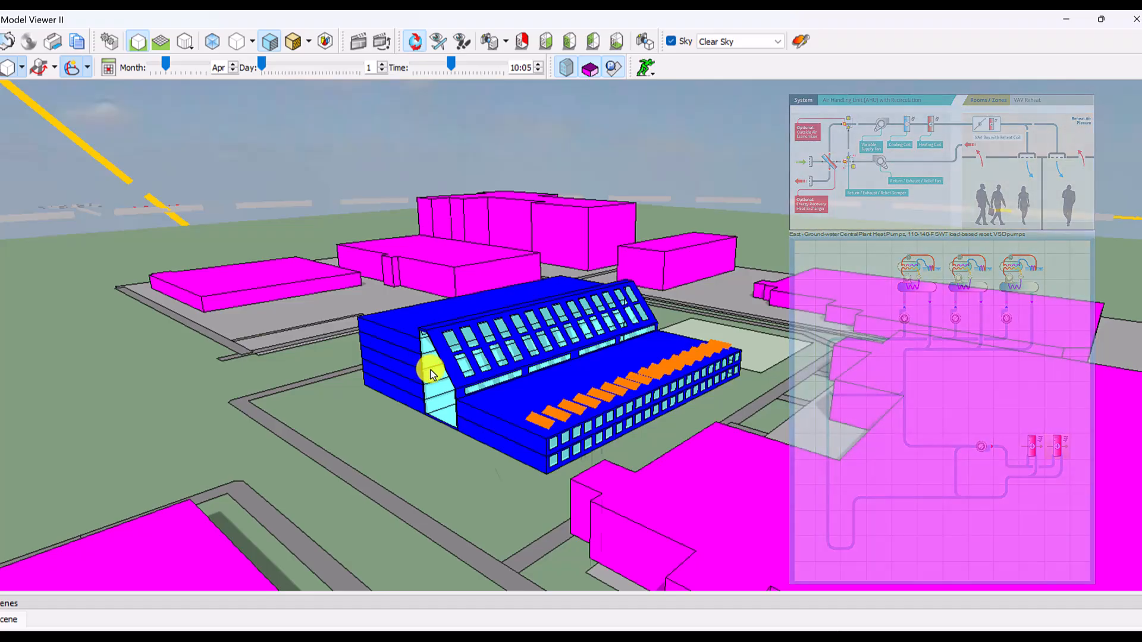
{"action": "left_click", "coordinate": [1133, 24]}
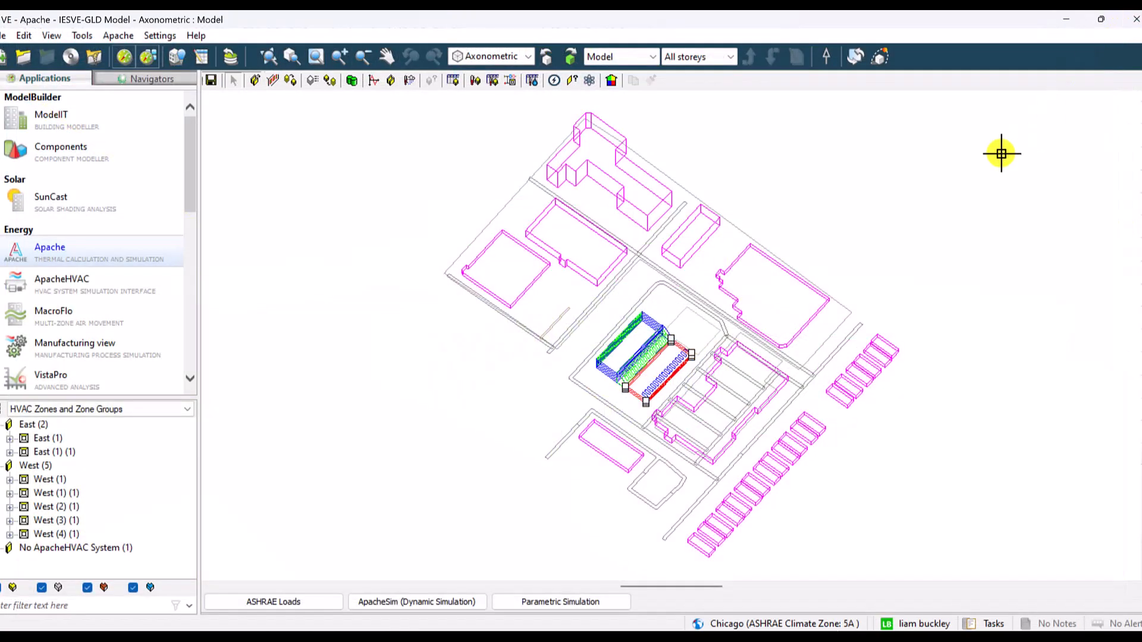
- In the dynamic simulation's output options, enable ApacheHVAC system results and ApacheHVAC component results for all
{"action": "left_click", "coordinate": [424, 605]}
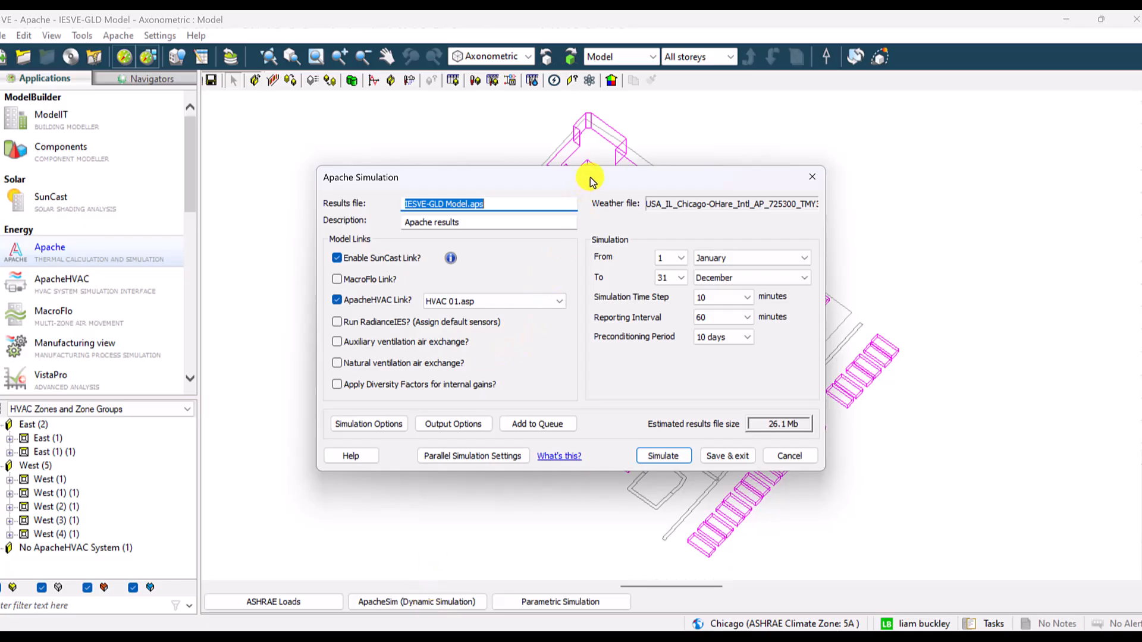
{"action": "mouse_move", "coordinate": [591, 180]}
{"action": "left_mouse_down"}
{"action": "mouse_move", "coordinate": [518, 457]}
{"action": "mouse_move", "coordinate": [517, 515]}
{"action": "mouse_move", "coordinate": [579, 190]}
{"action": "left_mouse_up"}
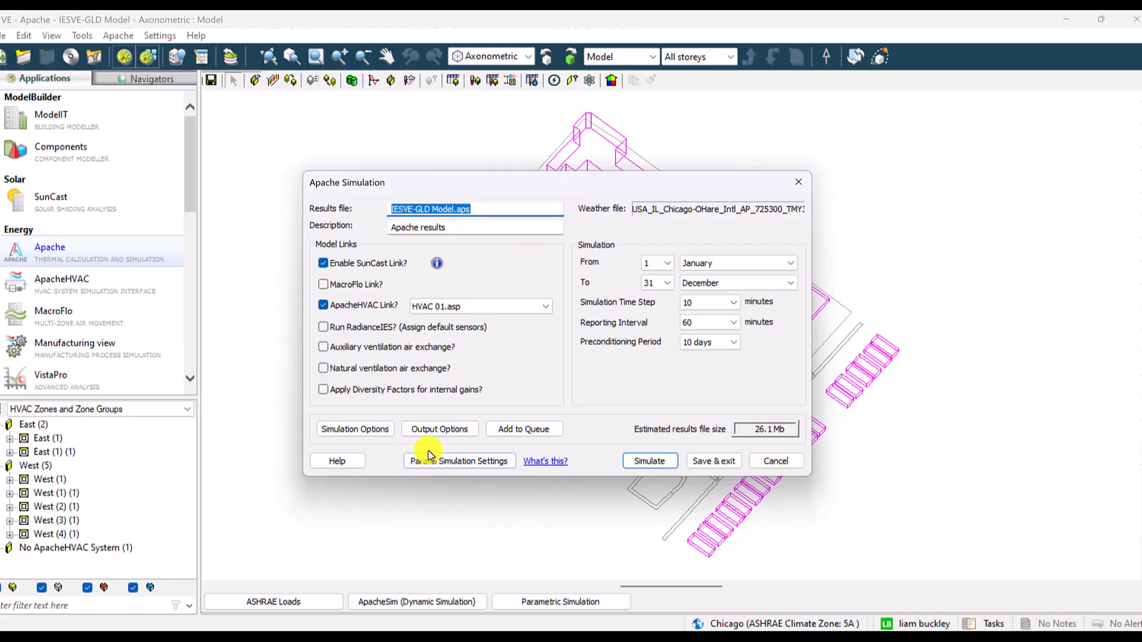
{"action": "left_click", "coordinate": [438, 429]}
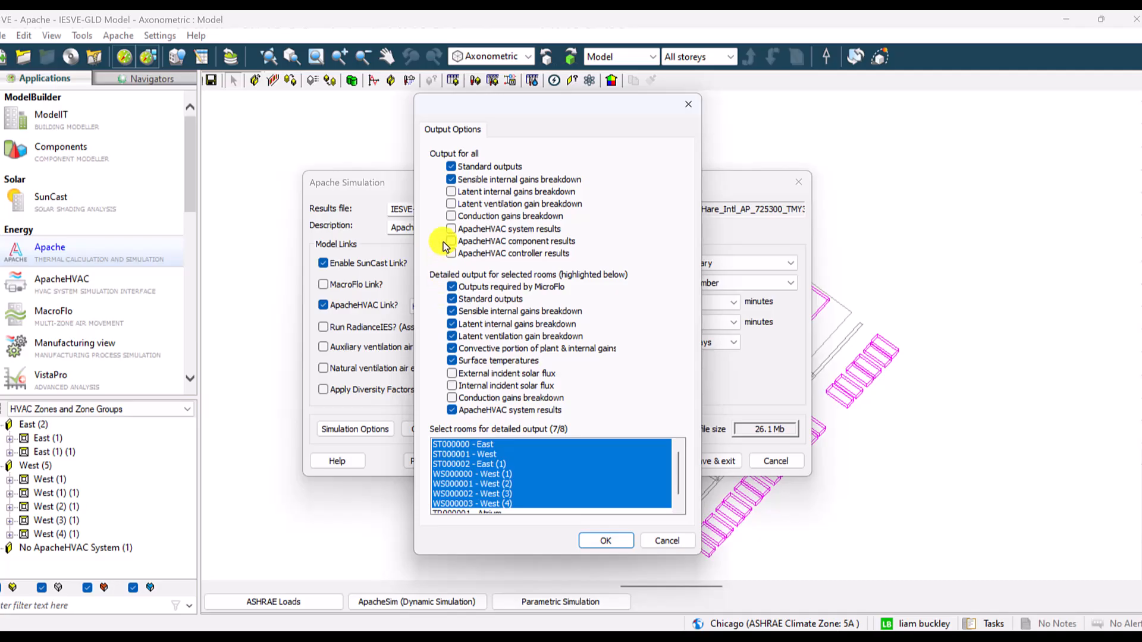
{"action": "left_click", "coordinate": [451, 230]}
{"action": "left_click", "coordinate": [451, 242]}
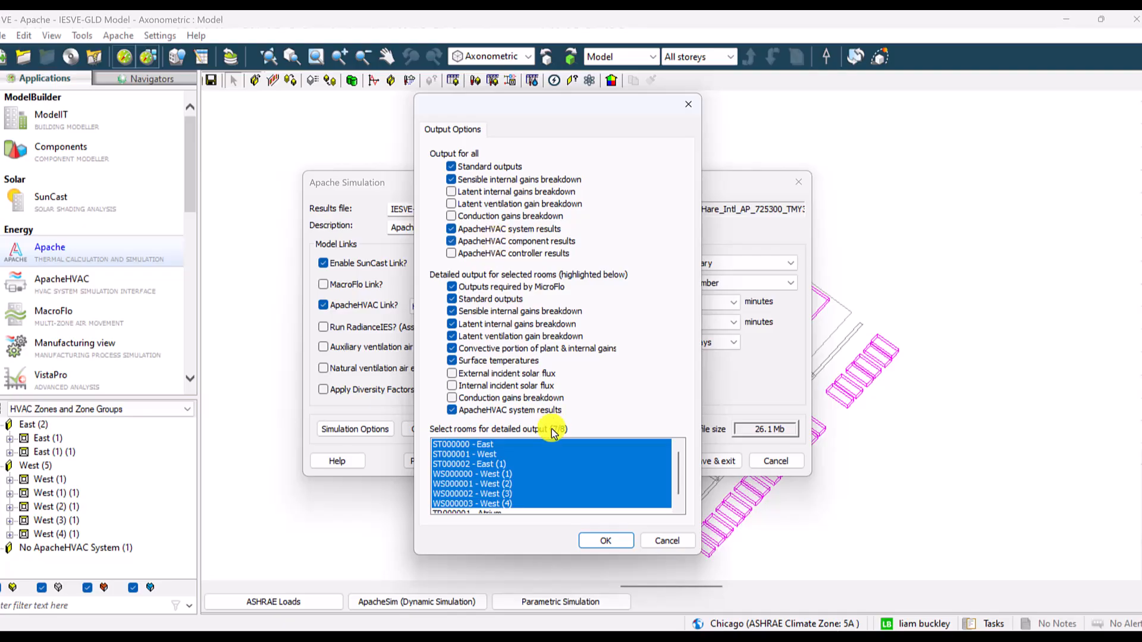
{"action": "left_click", "coordinate": [602, 538]}
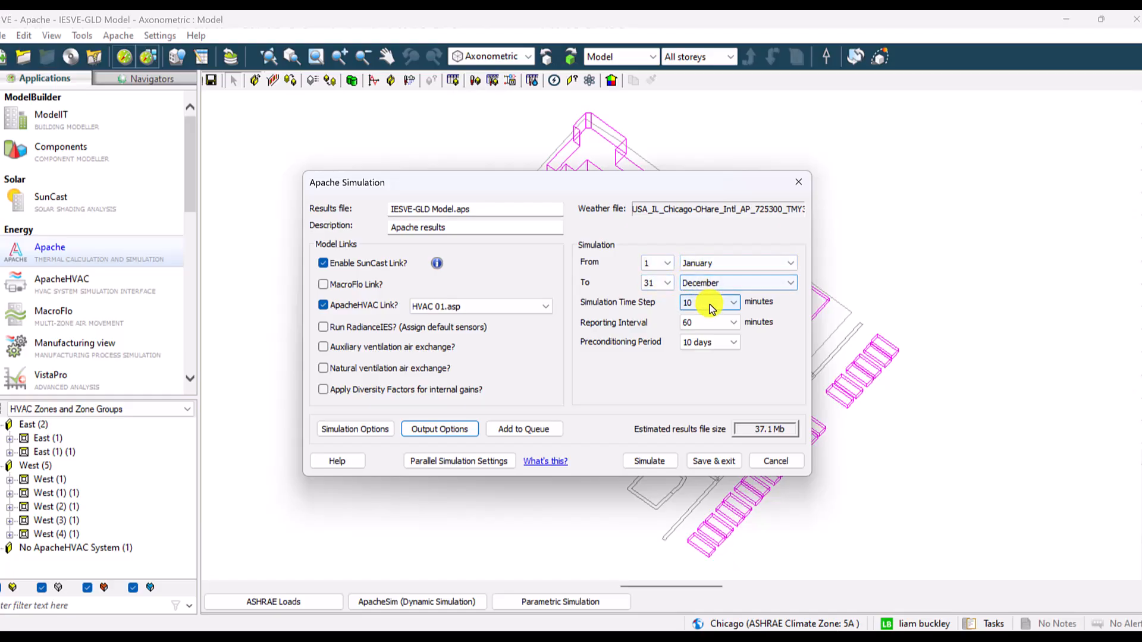
- Run the dynamic simulation with a 10-minute time step and a 60-minute reporting interval, and expand its task entry
{"action": "left_click", "coordinate": [712, 307]}
{"action": "left_click", "coordinate": [713, 308]}
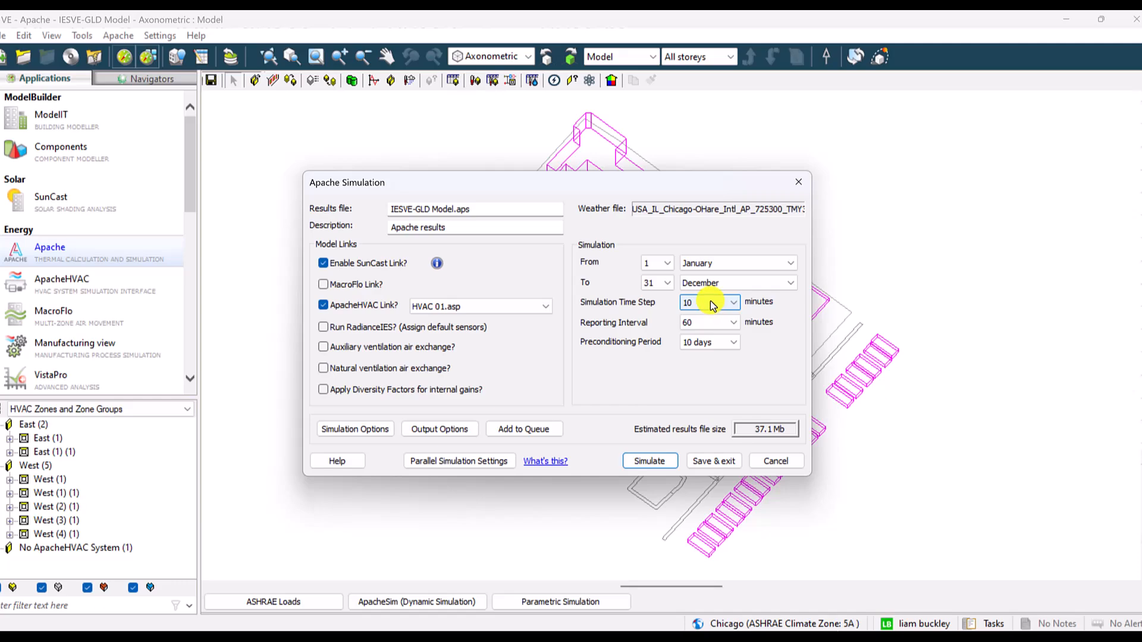
{"action": "left_click", "coordinate": [708, 324]}
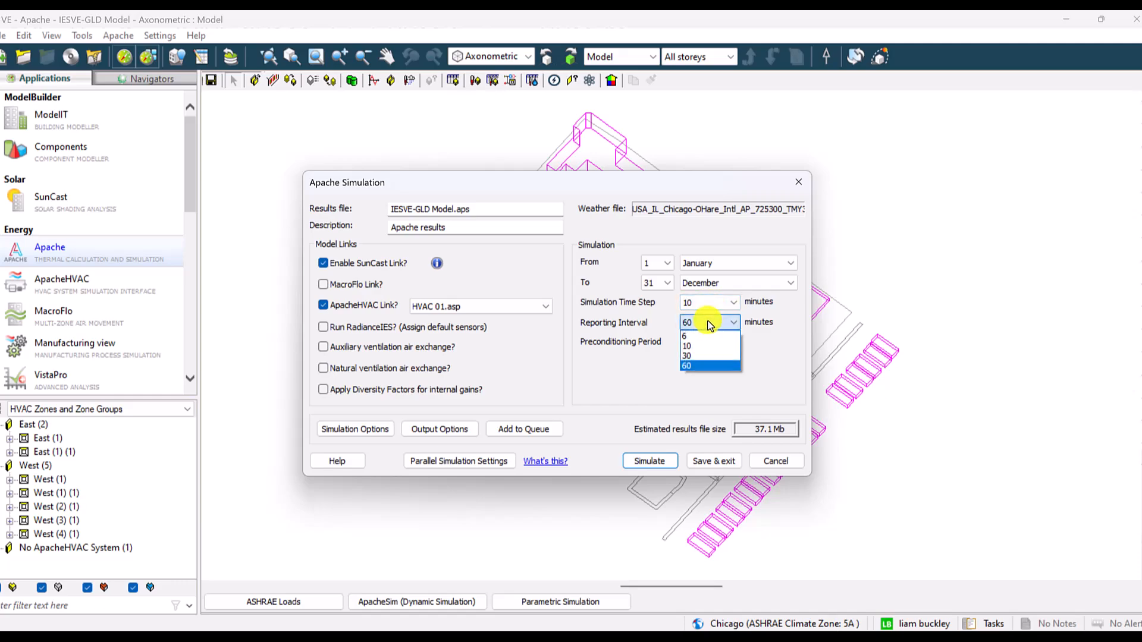
{"action": "left_click", "coordinate": [710, 325]}
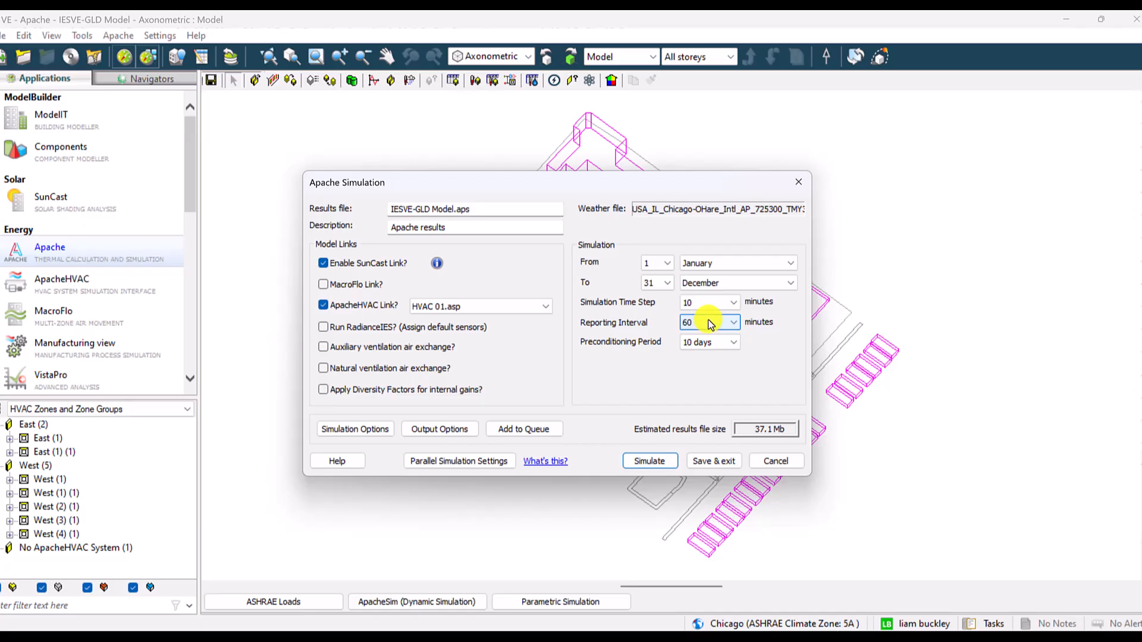
{"action": "left_click", "coordinate": [657, 466]}
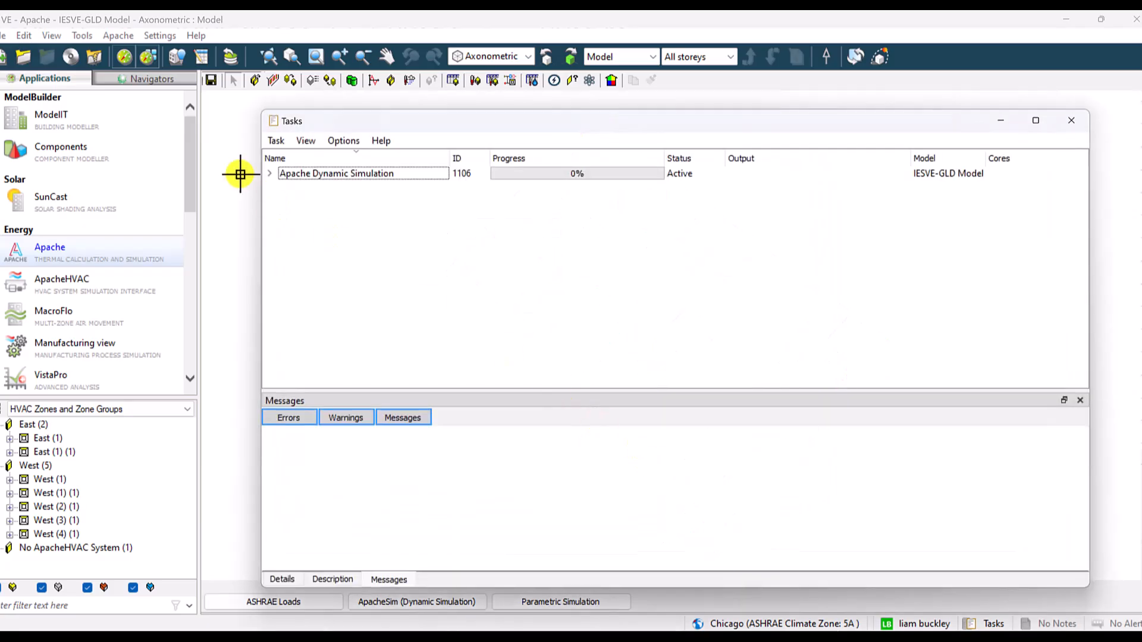
{"action": "left_click", "coordinate": [269, 174]}
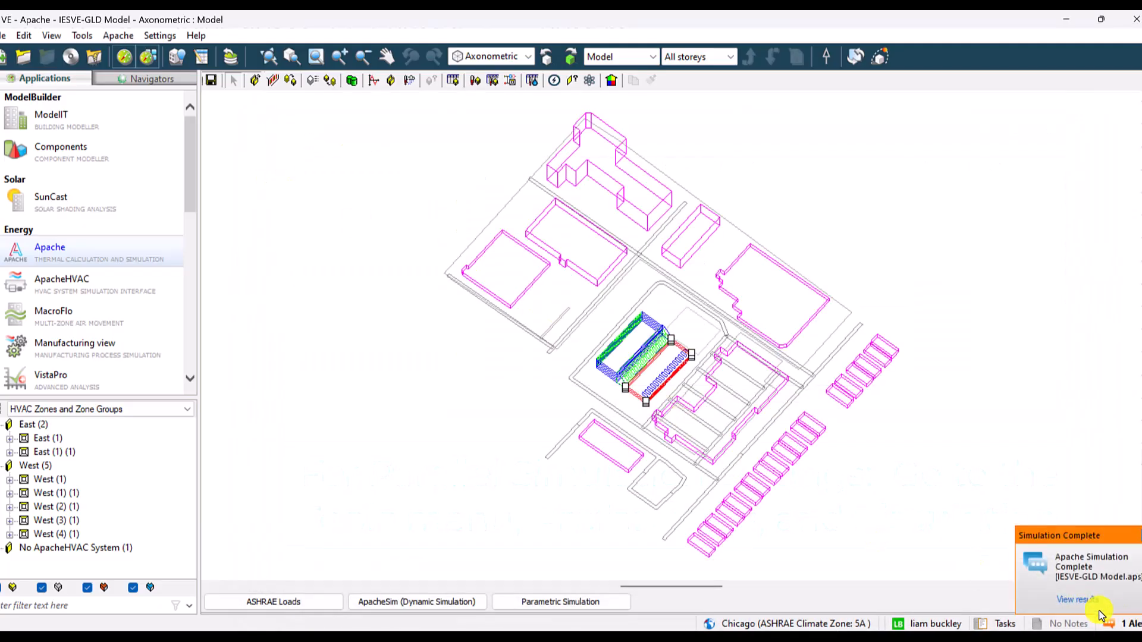
- Open the completed simulation's results and list the Building Loads variables in place of the Room category
{"action": "left_click", "coordinate": [1078, 599]}
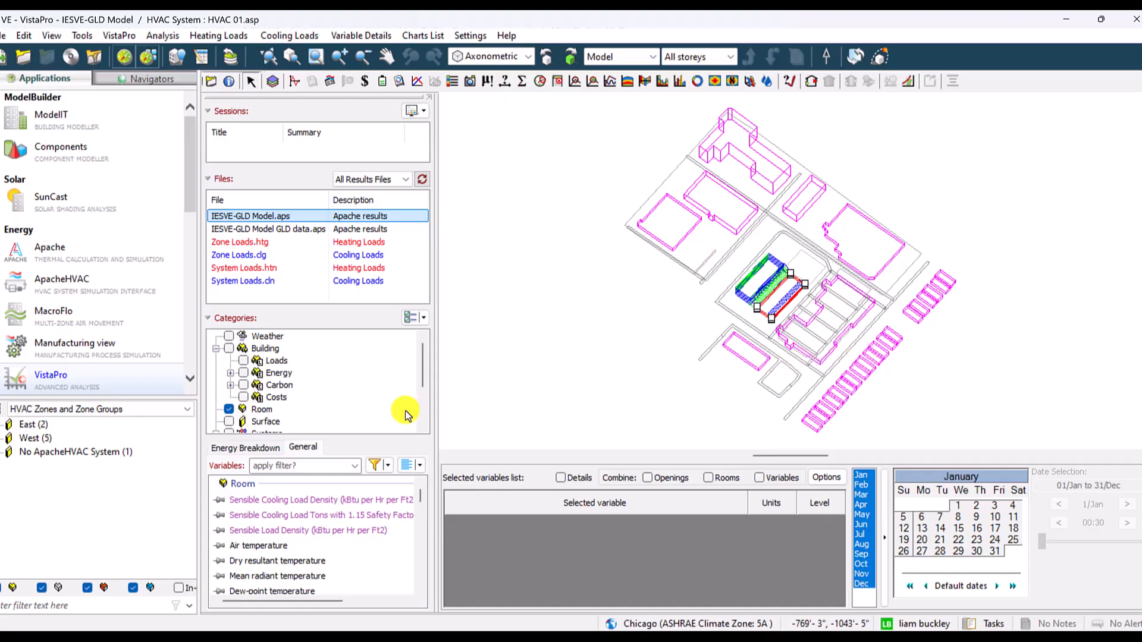
{"action": "left_click", "coordinate": [229, 409]}
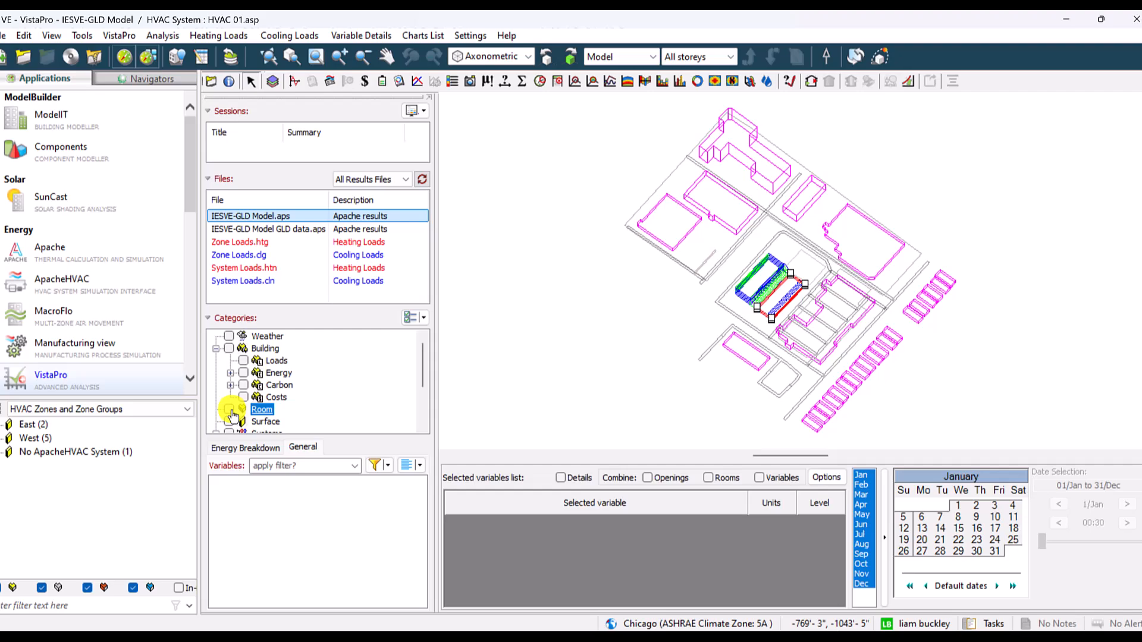
{"action": "left_click", "coordinate": [243, 360]}
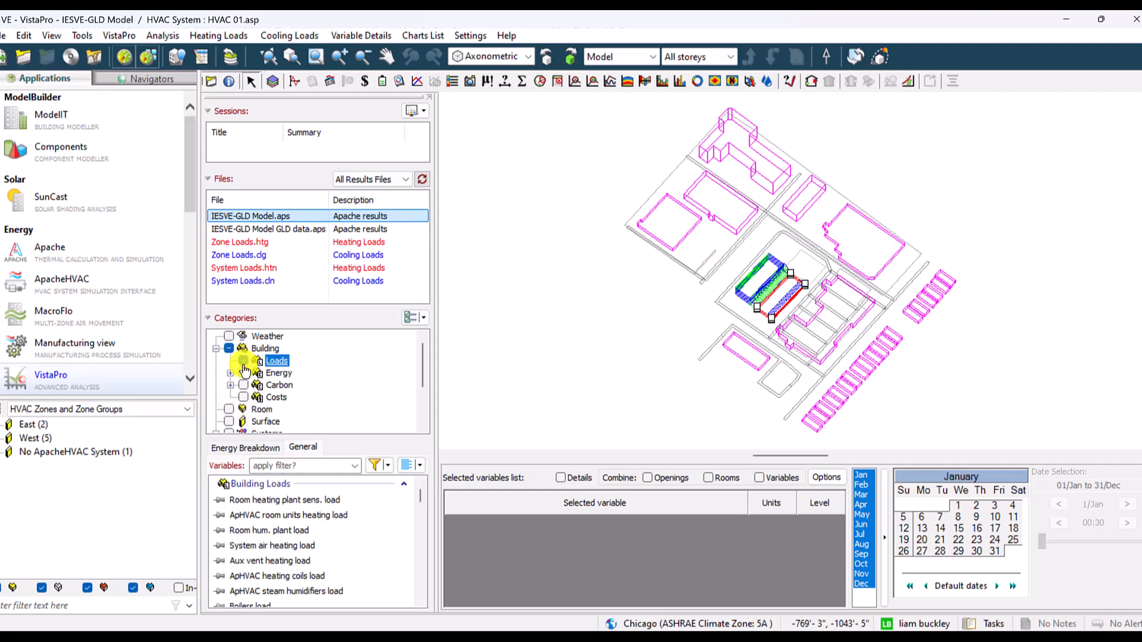
{"action": "scroll", "coordinate": [759, 276], "scroll_direction": "up", "scroll_amount": 5}
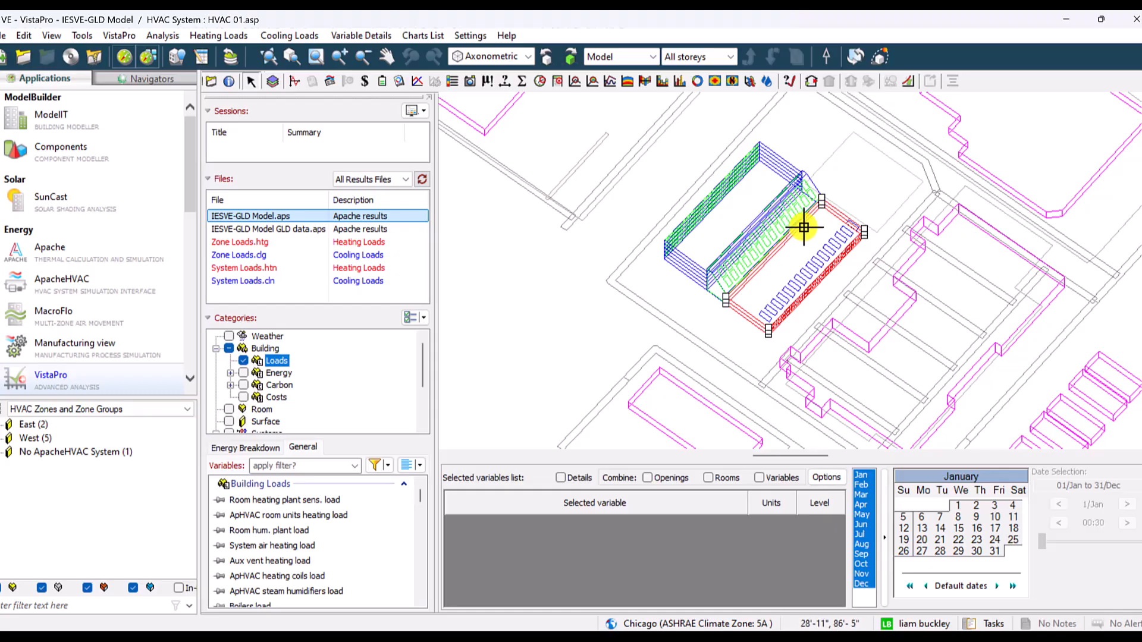
- Switch the model browser to HVAC network: HVAC 01.asp and open the East ground-water chilled water loop WL000013
{"action": "left_click", "coordinate": [54, 410]}
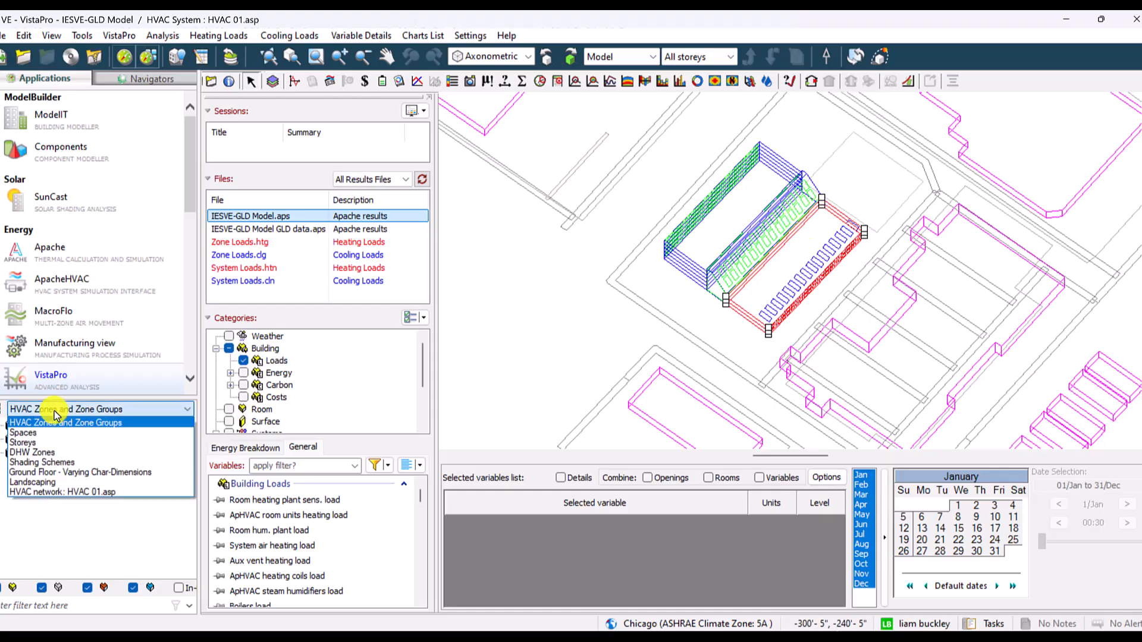
{"action": "left_click", "coordinate": [47, 492]}
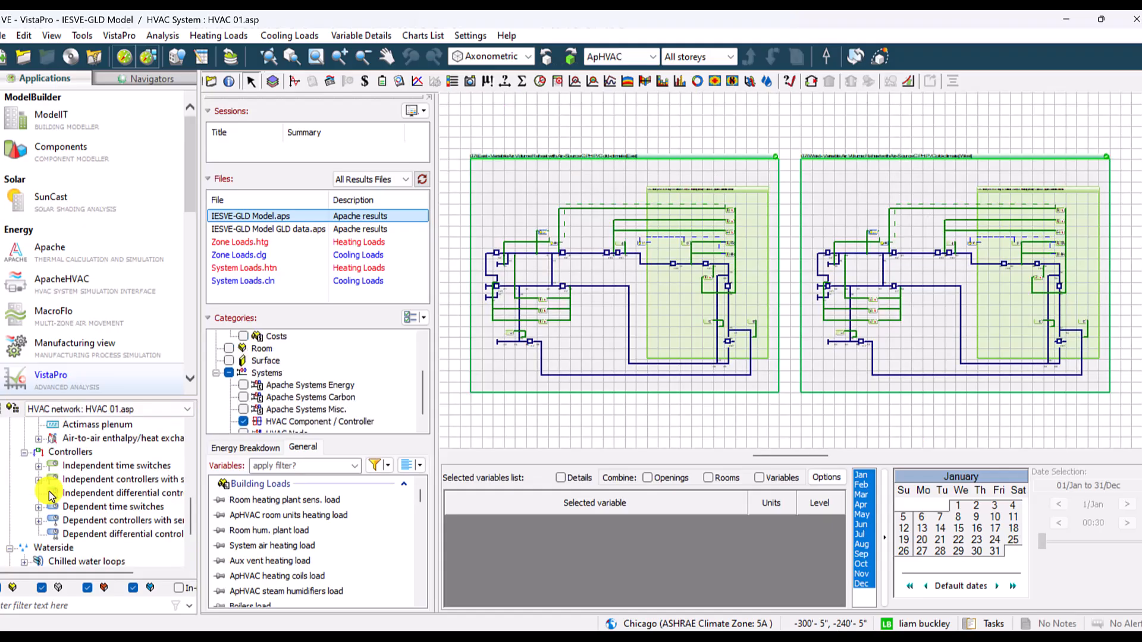
{"action": "scroll", "coordinate": [12, 457], "scroll_direction": "up", "scroll_amount": 5}
{"action": "left_click", "coordinate": [10, 438]}
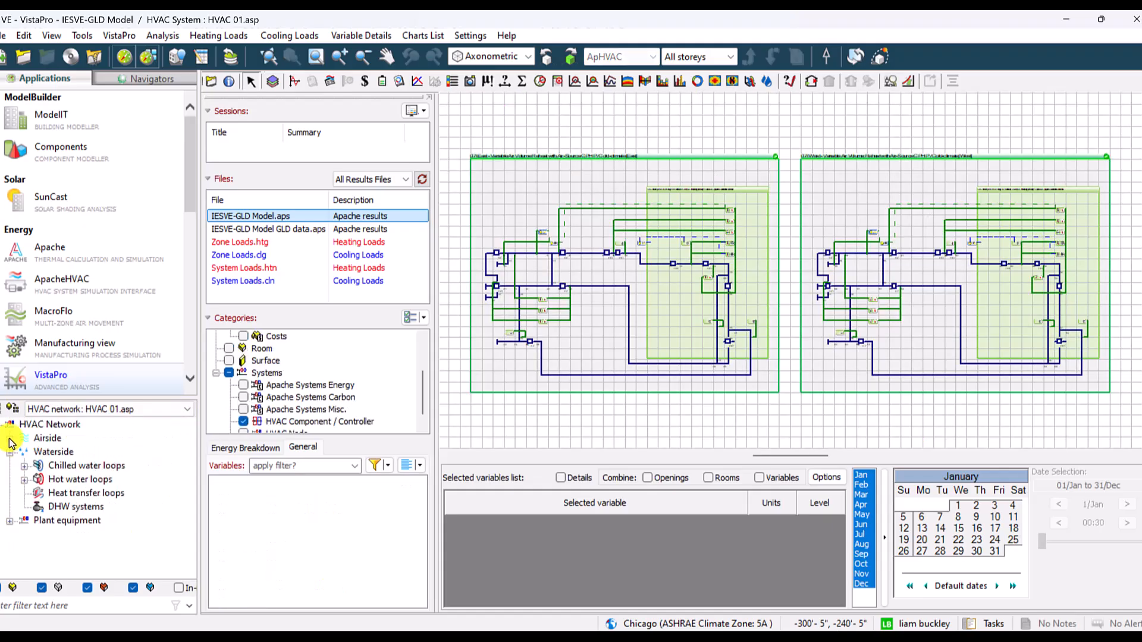
{"action": "left_click", "coordinate": [59, 467]}
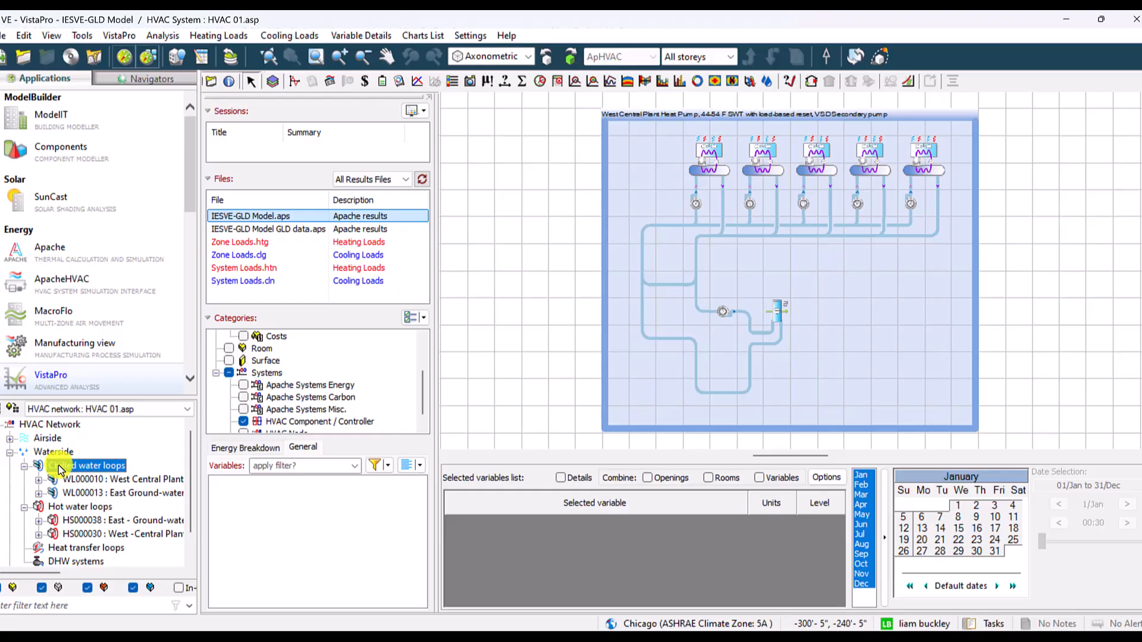
{"action": "double_click", "coordinate": [94, 493]}
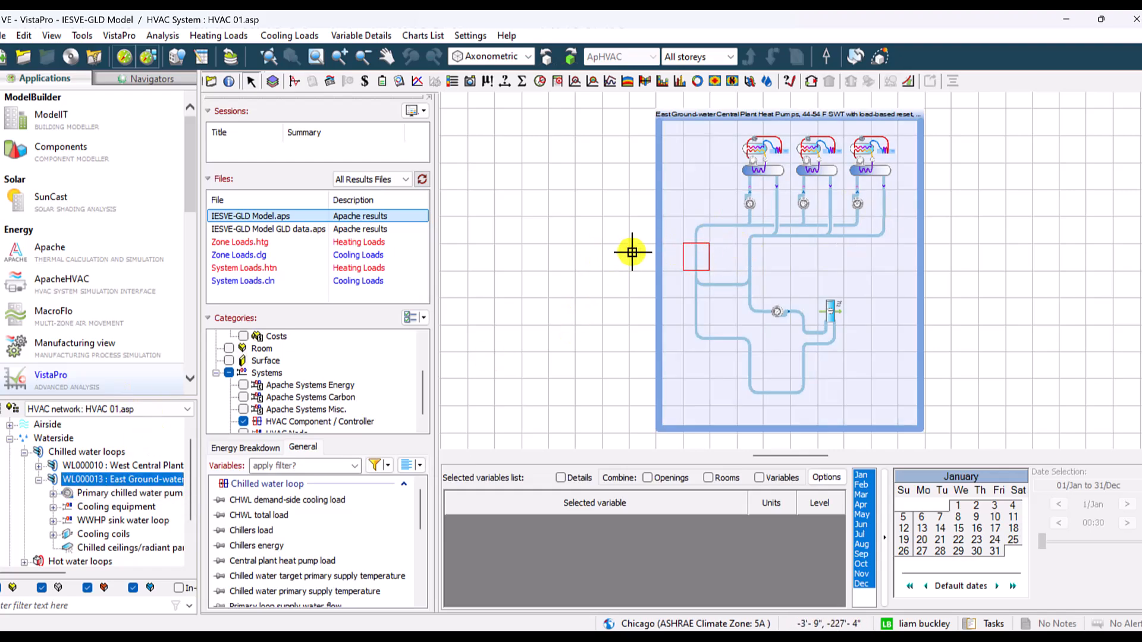
- Chart the East chilled water loop's CHWL total load for the year, and shrink and move the chart clear of the loop schematic
{"action": "left_click", "coordinate": [252, 521]}
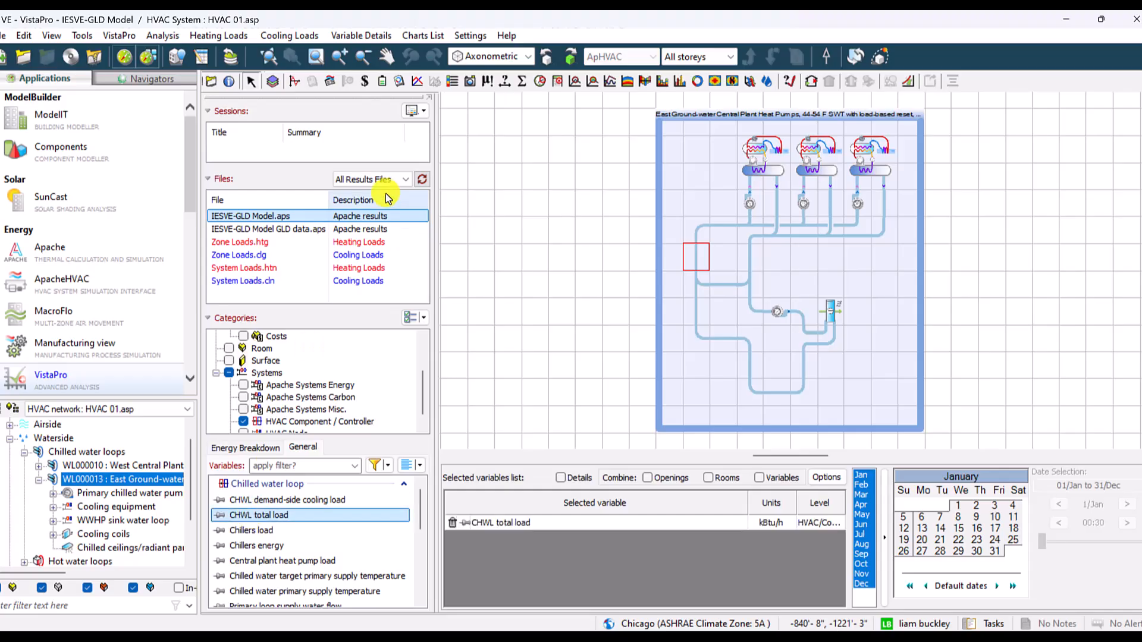
{"action": "left_click", "coordinate": [419, 81]}
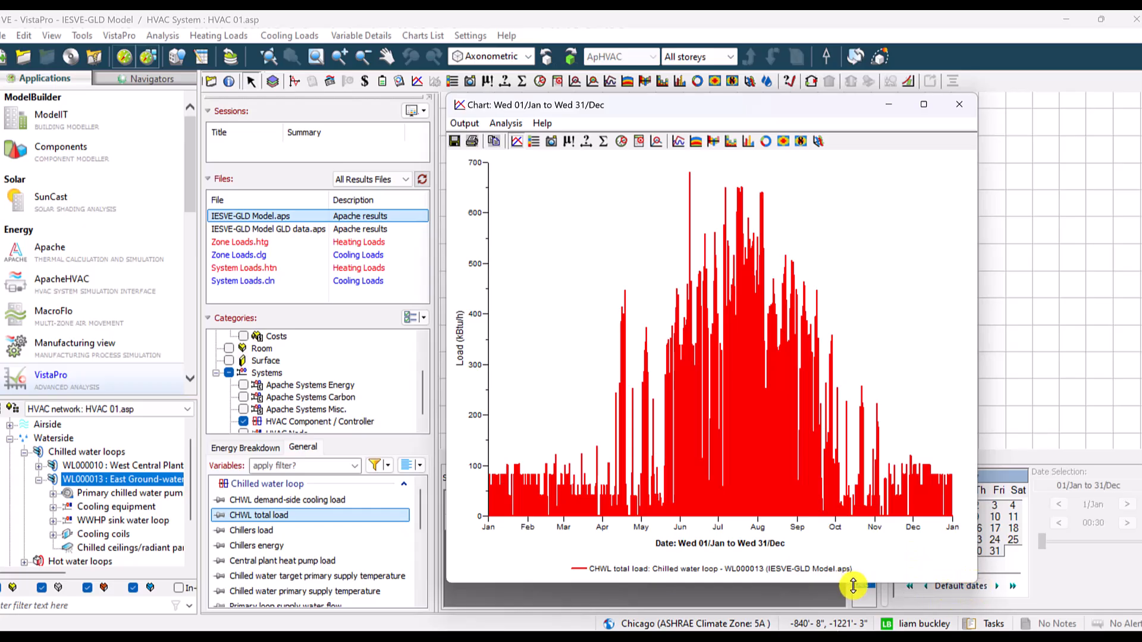
{"action": "left_click_drag", "start_coordinate": [853, 585], "coordinate": [829, 434]}
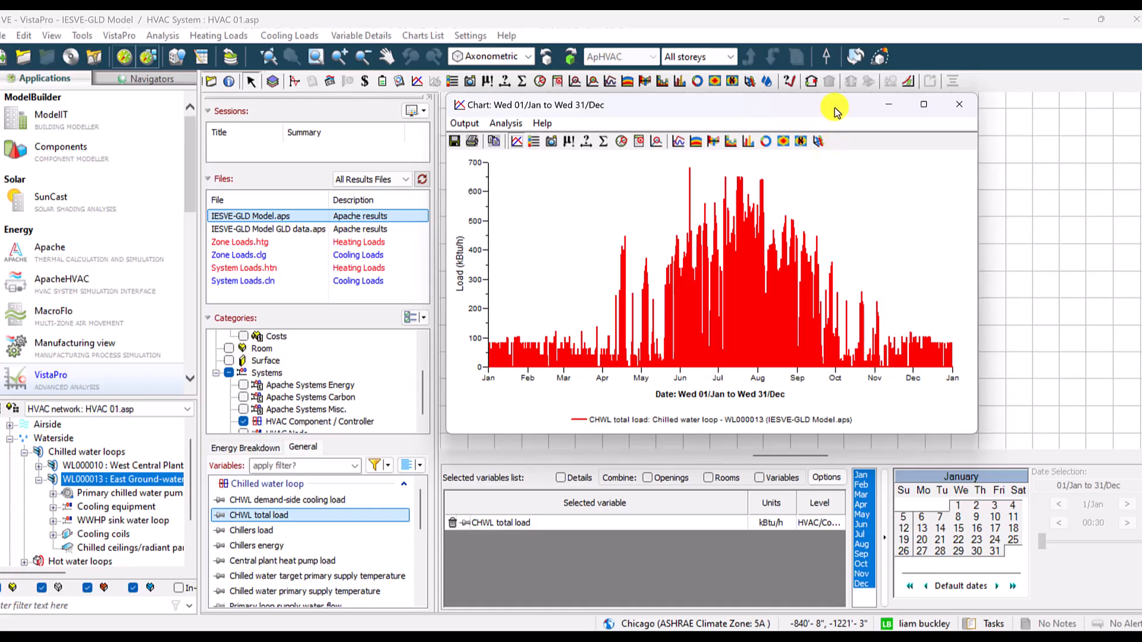
{"action": "left_click_drag", "start_coordinate": [835, 111], "coordinate": [364, 90]}
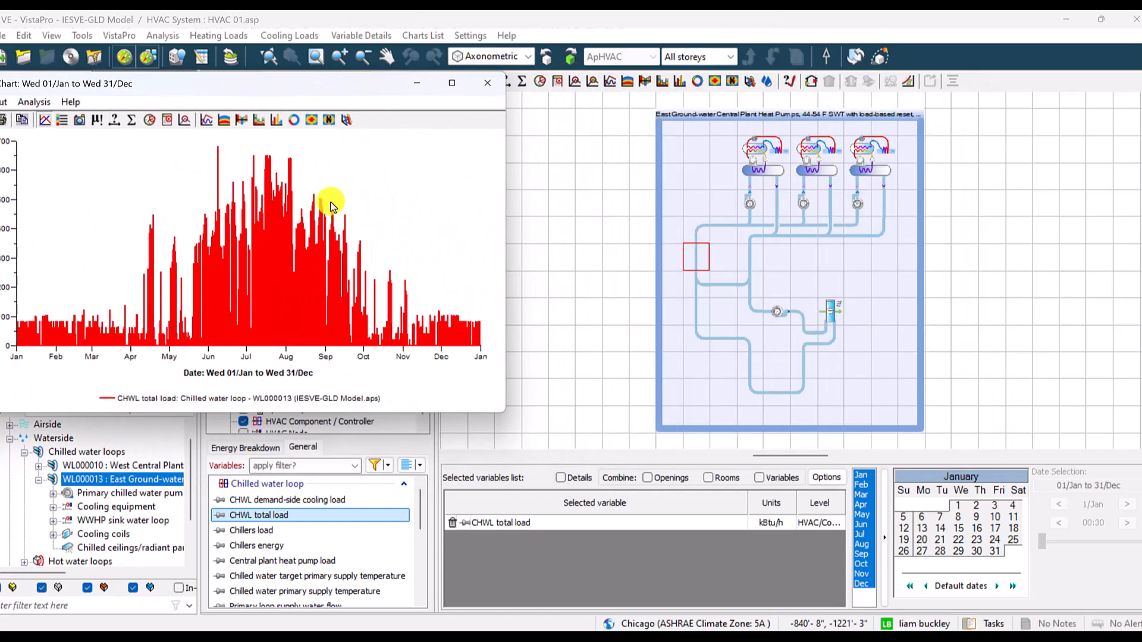
- Open the chart data, recolour the CHWL total load line blue, lock the variable, and move the data window off the network tree
{"action": "left_click", "coordinate": [262, 242]}
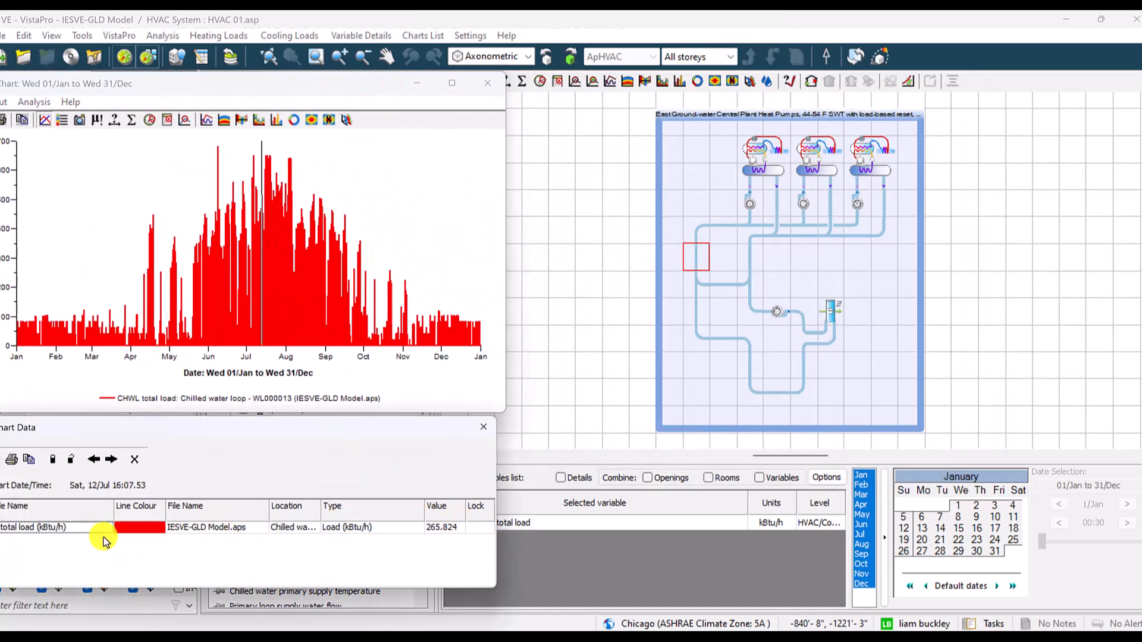
{"action": "left_click", "coordinate": [136, 529]}
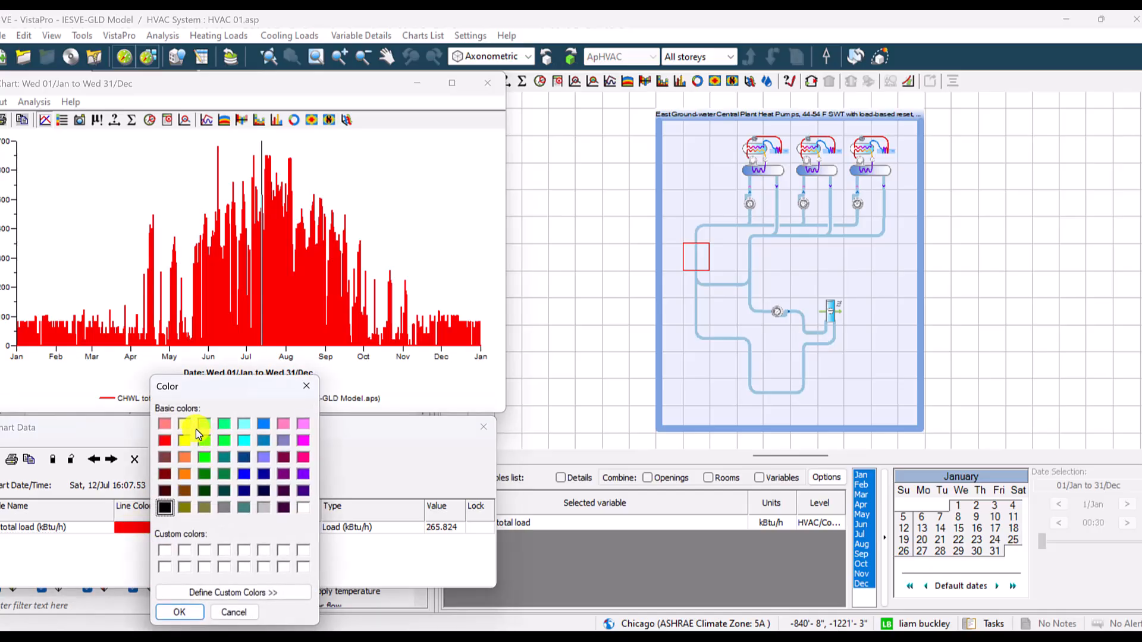
{"action": "left_click", "coordinate": [263, 423]}
{"action": "left_click", "coordinate": [179, 612]}
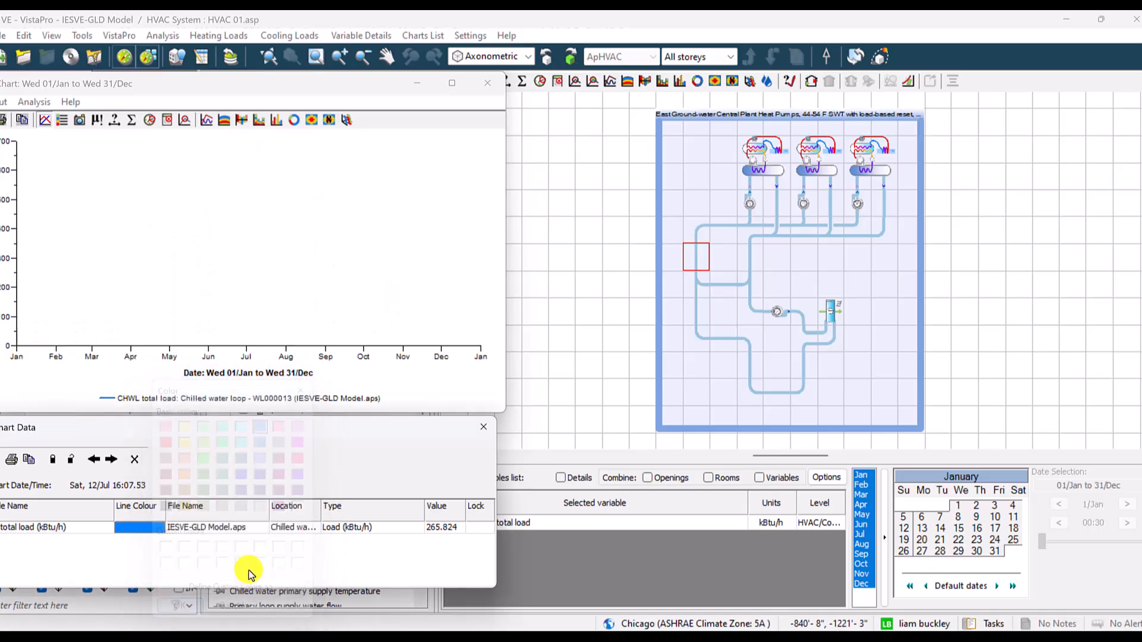
{"action": "left_click", "coordinate": [479, 528]}
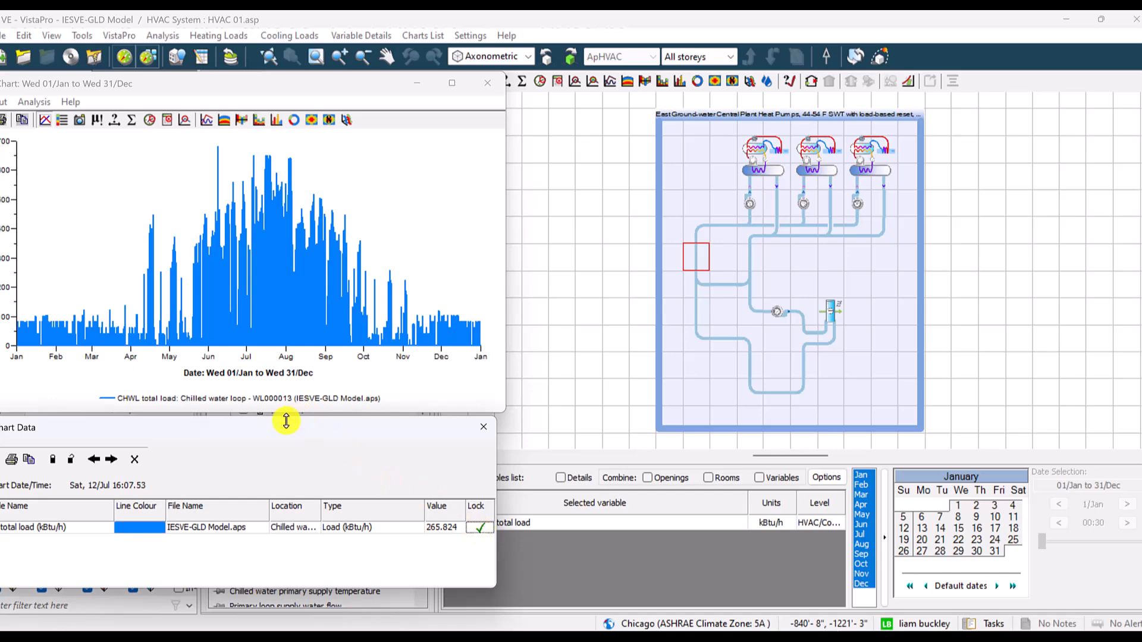
{"action": "left_click_drag", "start_coordinate": [281, 427], "coordinate": [454, 199]}
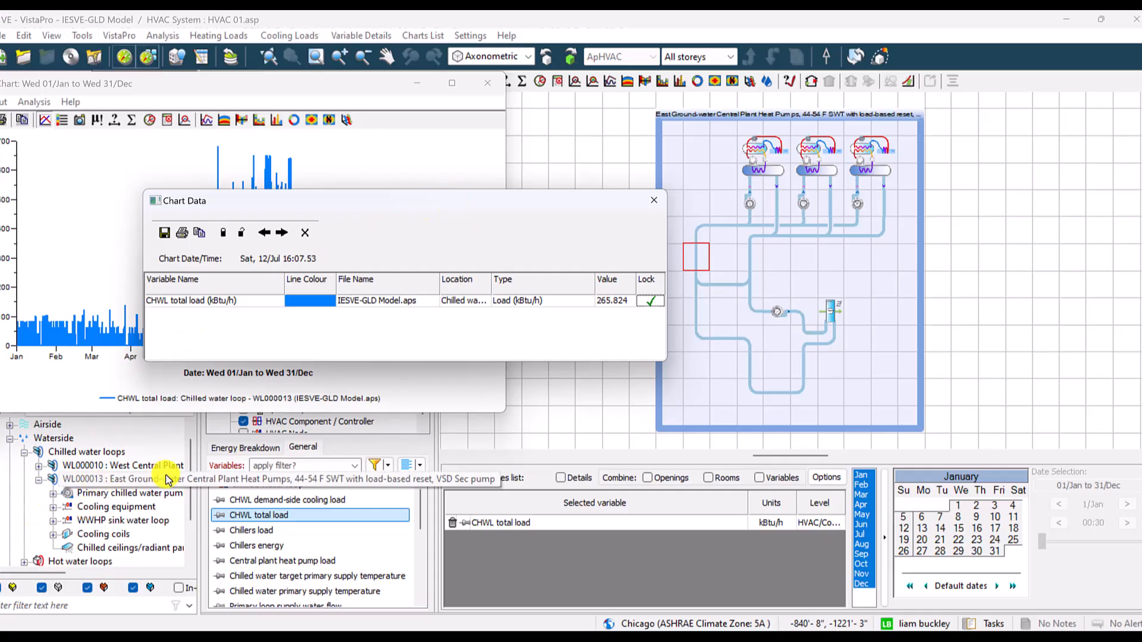
- Expand the hot water loops and open the East ground-water central plant loop HS000038
{"action": "left_click_drag", "start_coordinate": [191, 463], "coordinate": [191, 501]}
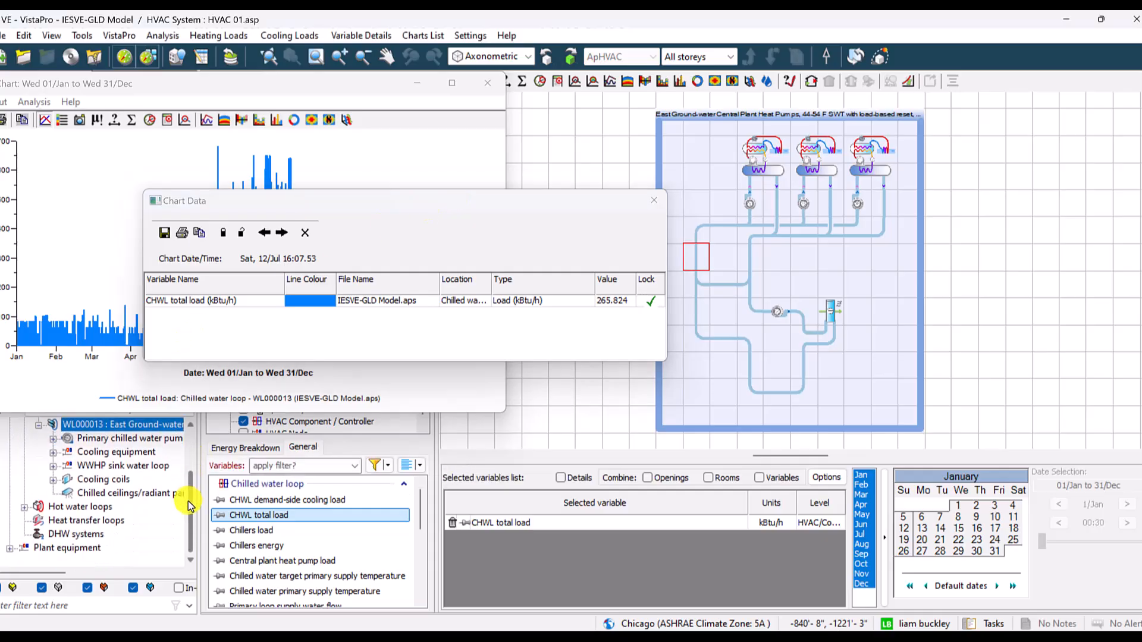
{"action": "left_click", "coordinate": [23, 508]}
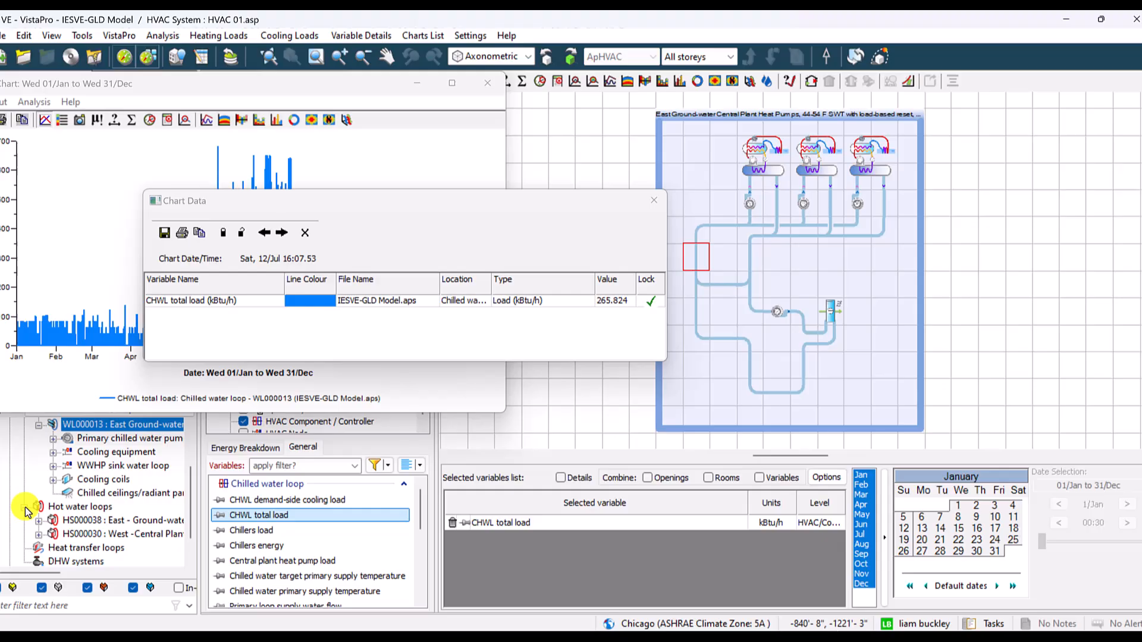
{"action": "double_click", "coordinate": [122, 533]}
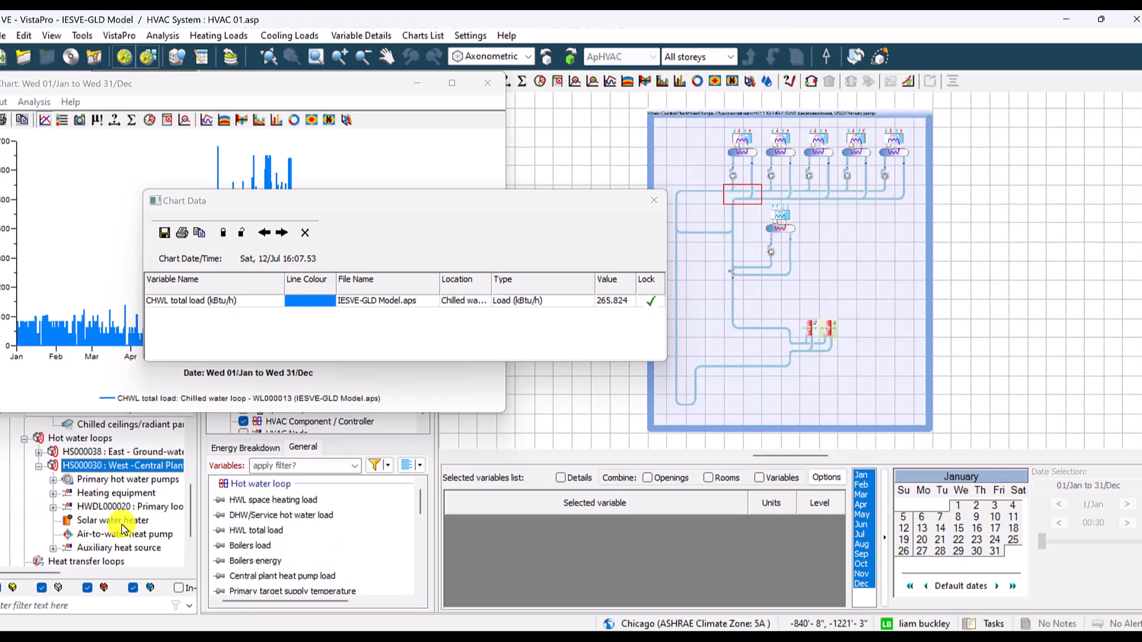
{"action": "double_click", "coordinate": [113, 452]}
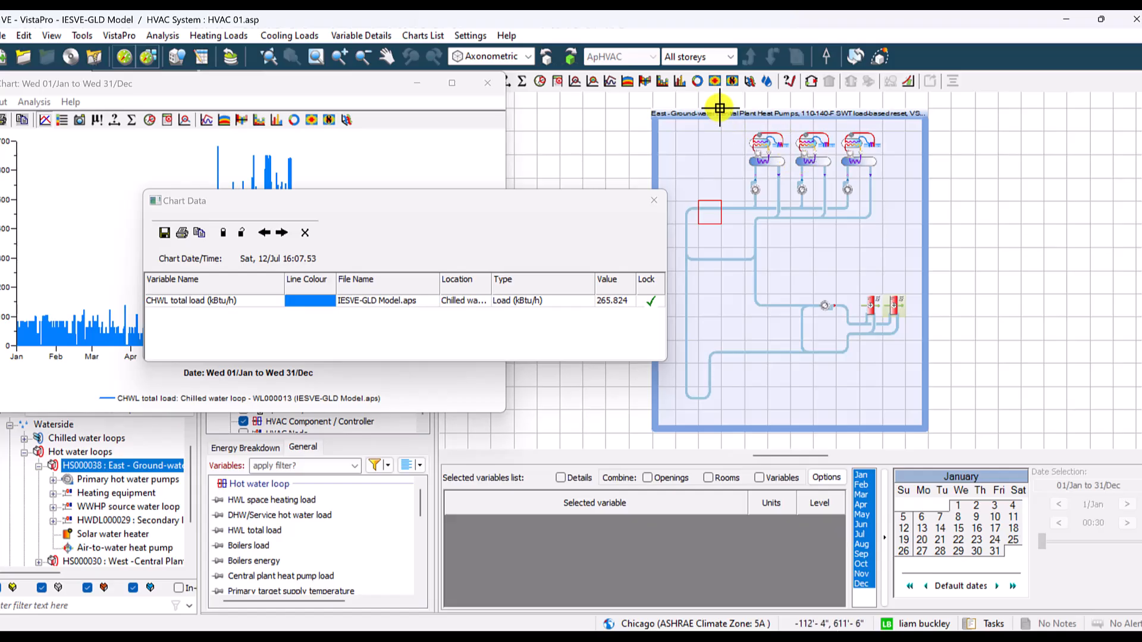
- Add the East hot water loop's HWL total load to the chart and recolour its line red
{"action": "scroll", "coordinate": [720, 108], "scroll_direction": "up", "scroll_amount": 1}
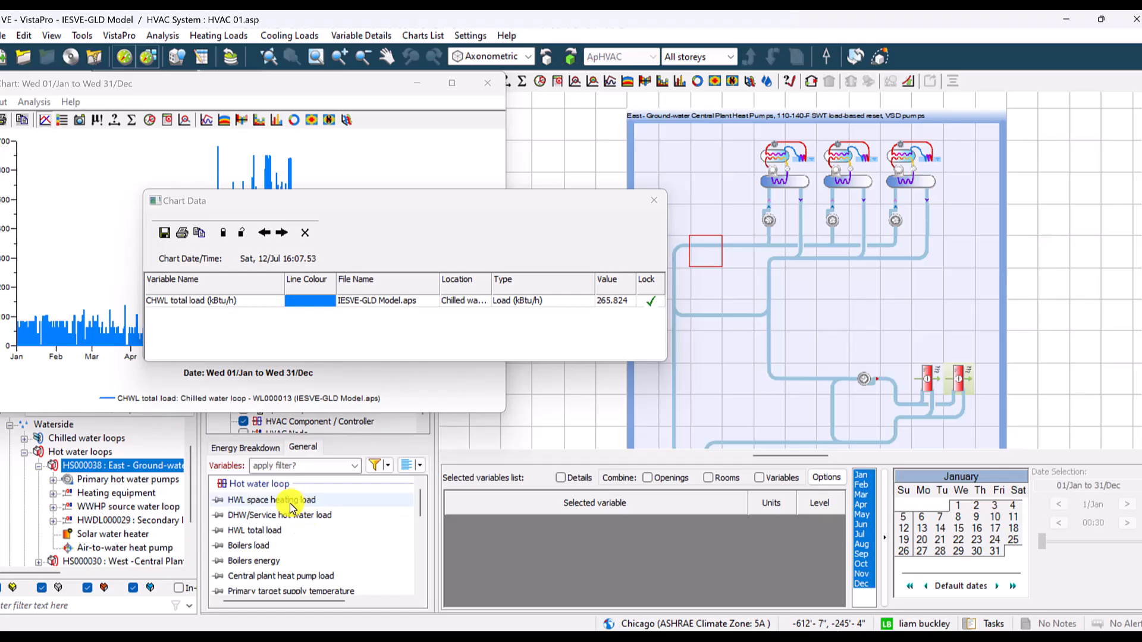
{"action": "left_click", "coordinate": [278, 534]}
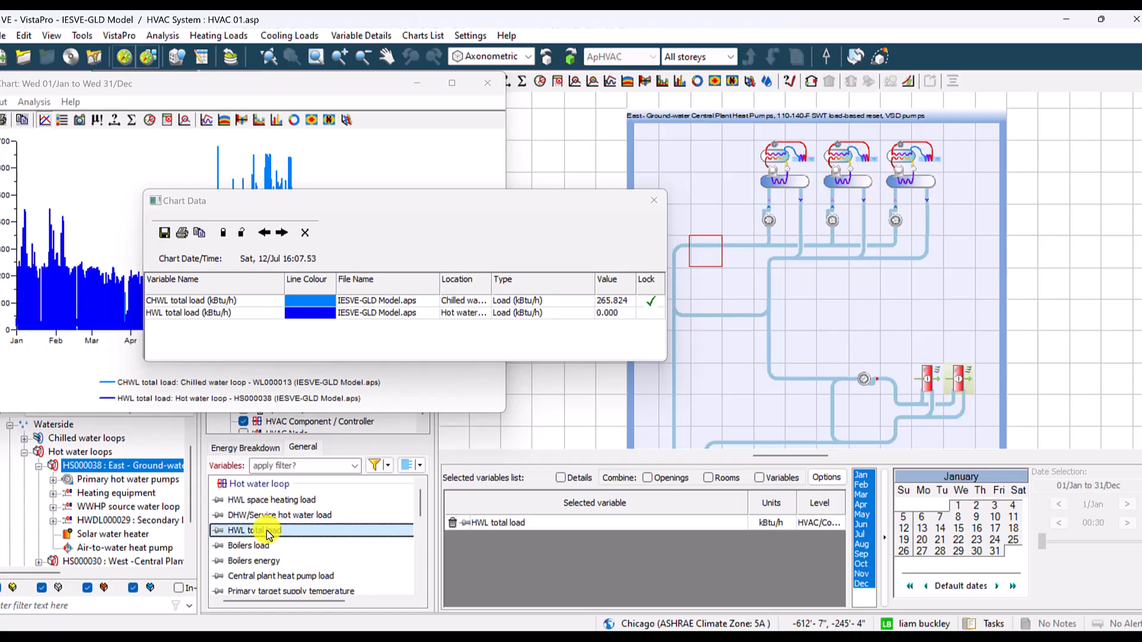
{"action": "double_click", "coordinate": [312, 313]}
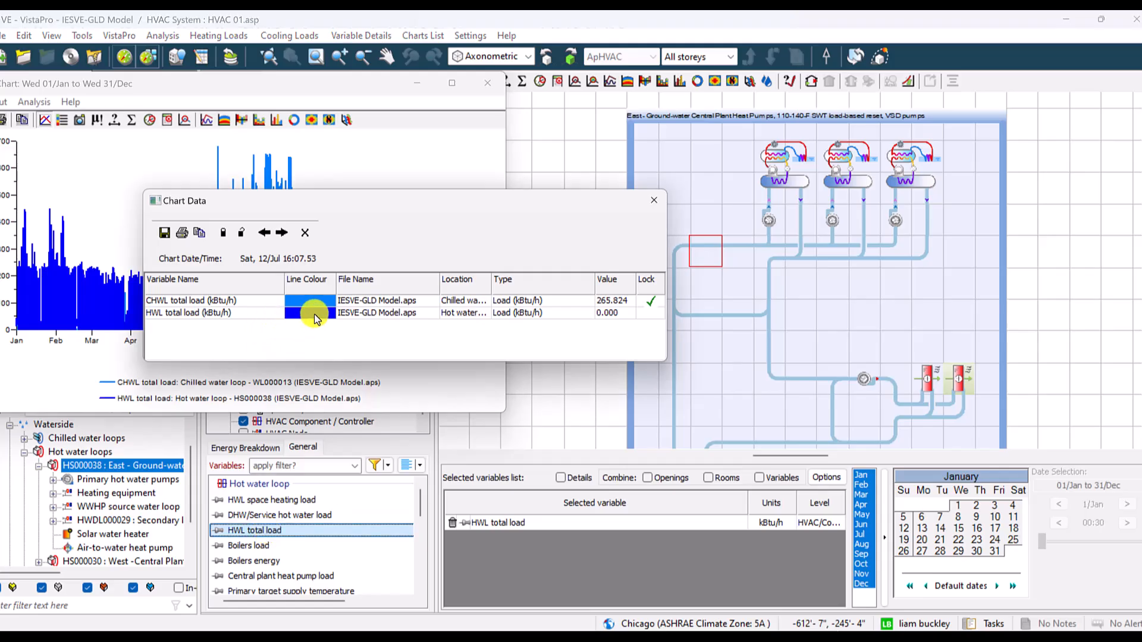
{"action": "left_click", "coordinate": [334, 216]}
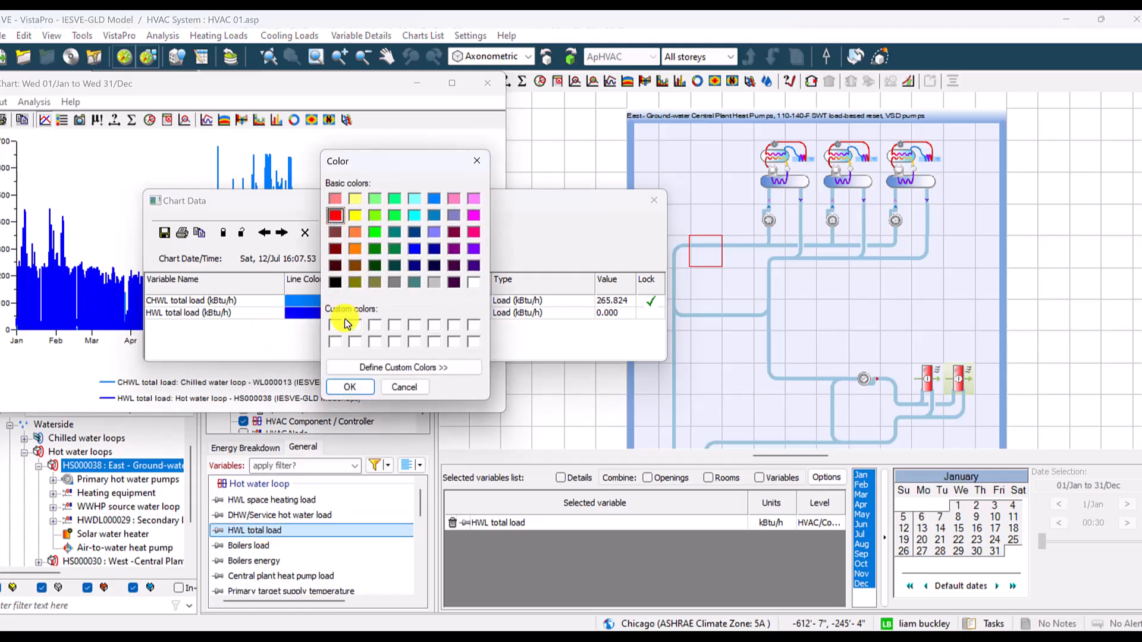
{"action": "left_click", "coordinate": [354, 387]}
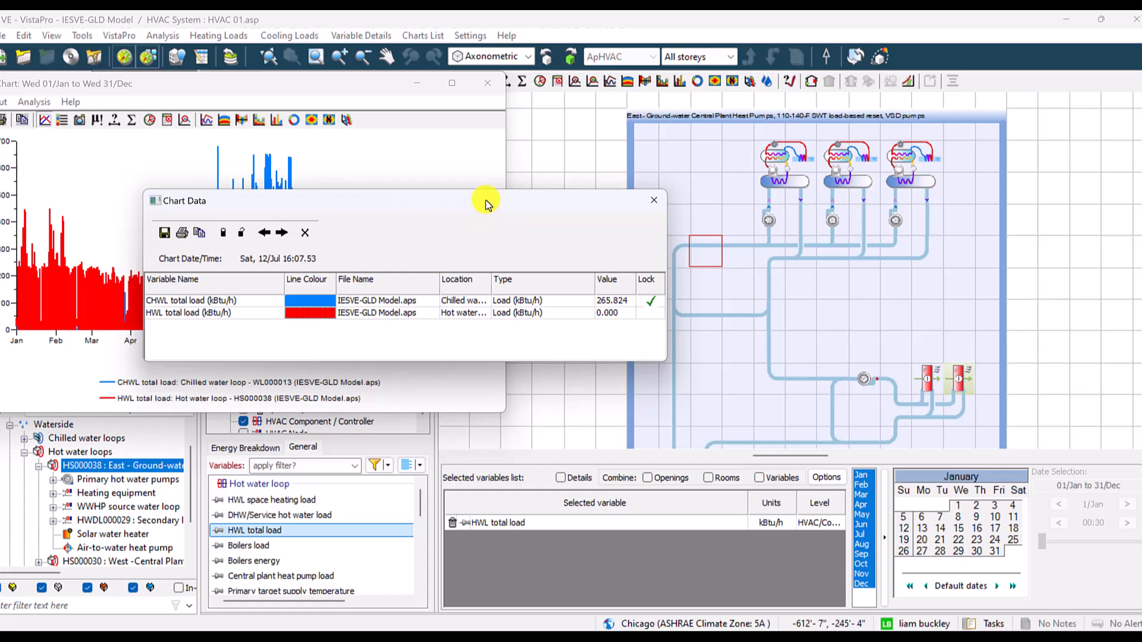
- Move the chart data window off the chart, widen the chart, and reposition it so the whole year is in view
{"action": "left_click_drag", "start_coordinate": [485, 202], "coordinate": [793, 416]}
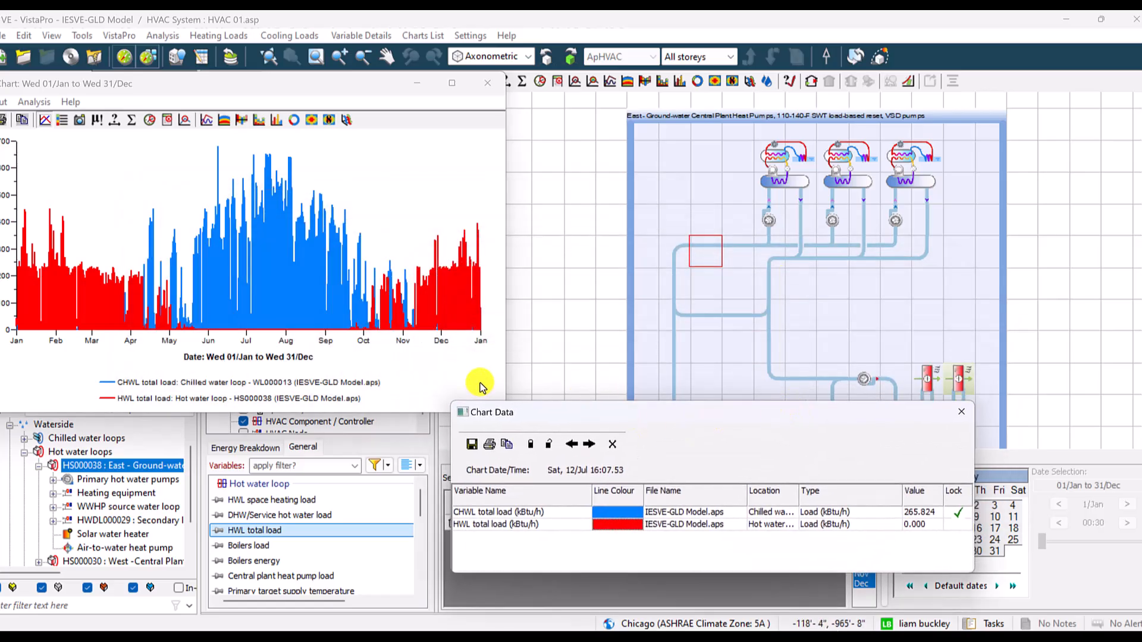
{"action": "left_click_drag", "start_coordinate": [507, 372], "coordinate": [898, 336]}
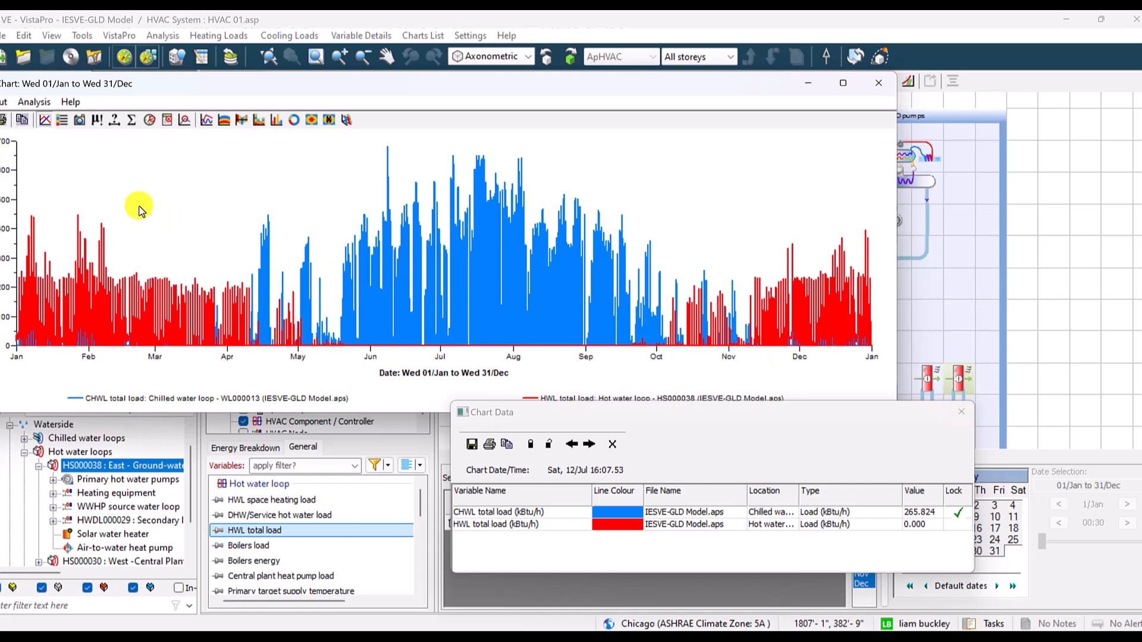
{"action": "left_click_drag", "start_coordinate": [307, 86], "coordinate": [438, 89]}
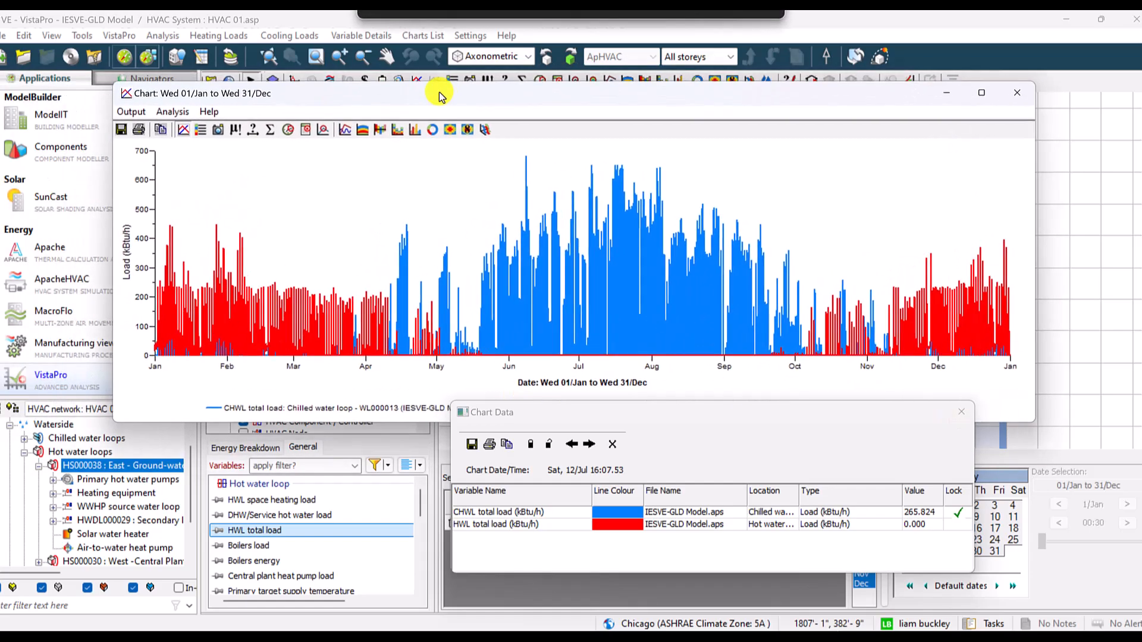
- Show the chilled and hot water loads as an hourly table, copy it, and paste it into the blank Excel workbook at A1
{"action": "left_click", "coordinate": [203, 125]}
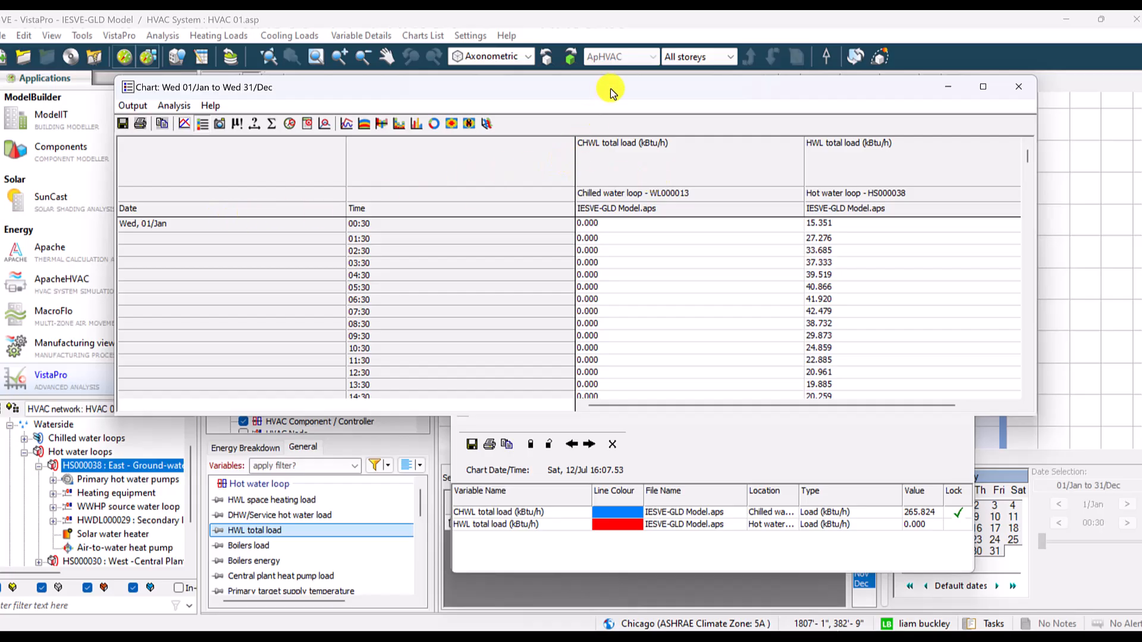
{"action": "left_click_drag", "start_coordinate": [613, 91], "coordinate": [619, 106]}
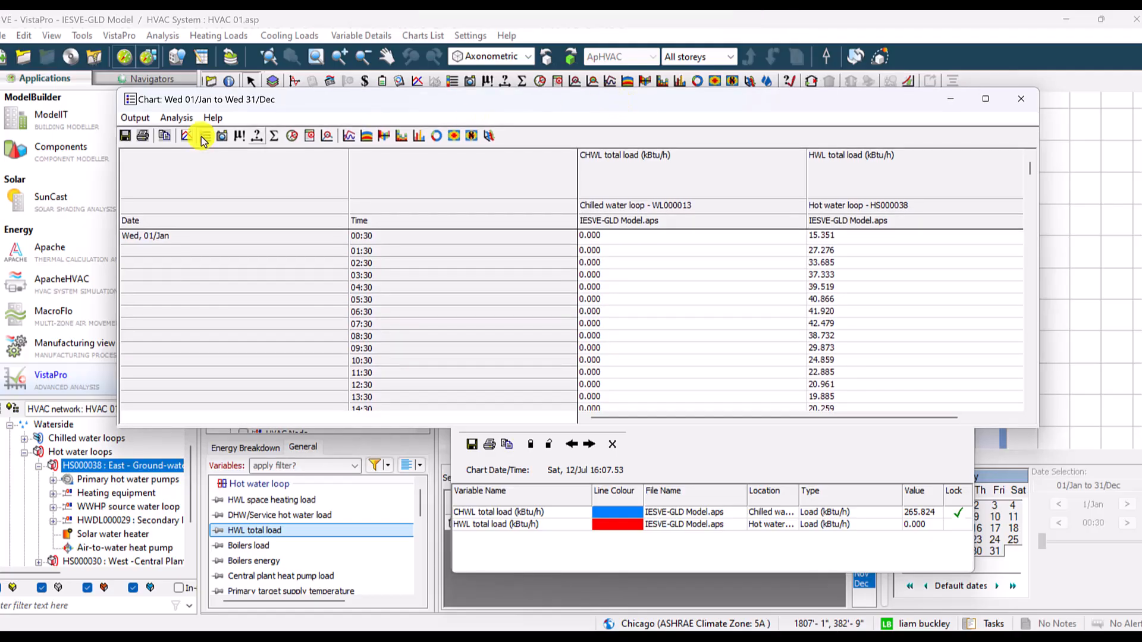
{"action": "left_click", "coordinate": [165, 136]}
{"action": "left_click", "coordinate": [820, 596]}
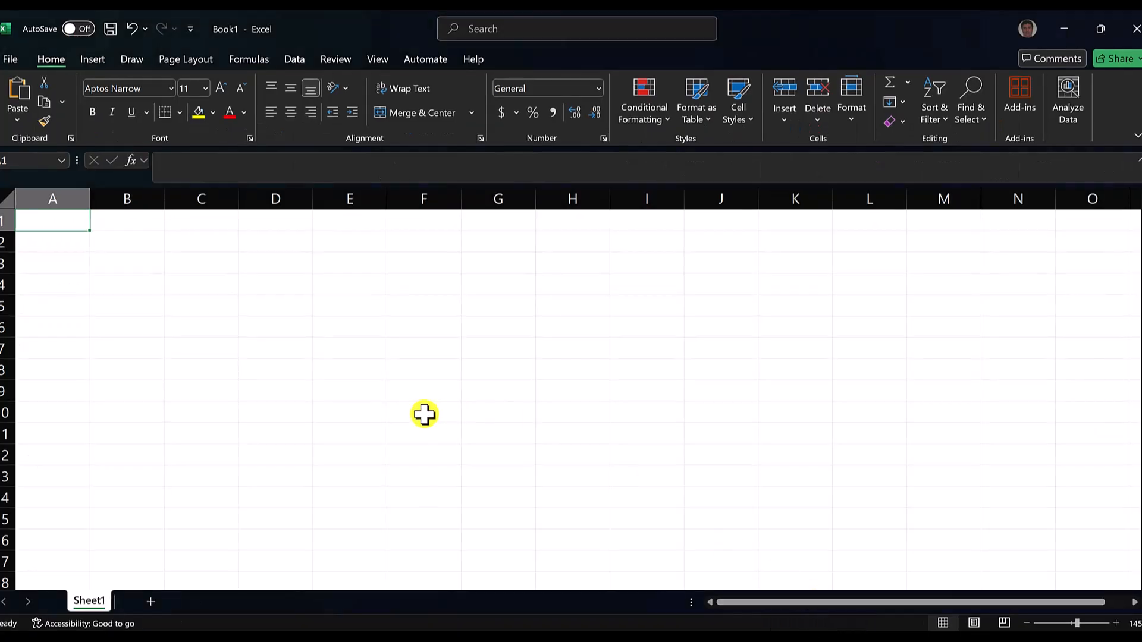
{"action": "key", "text": "ctrl+v"}
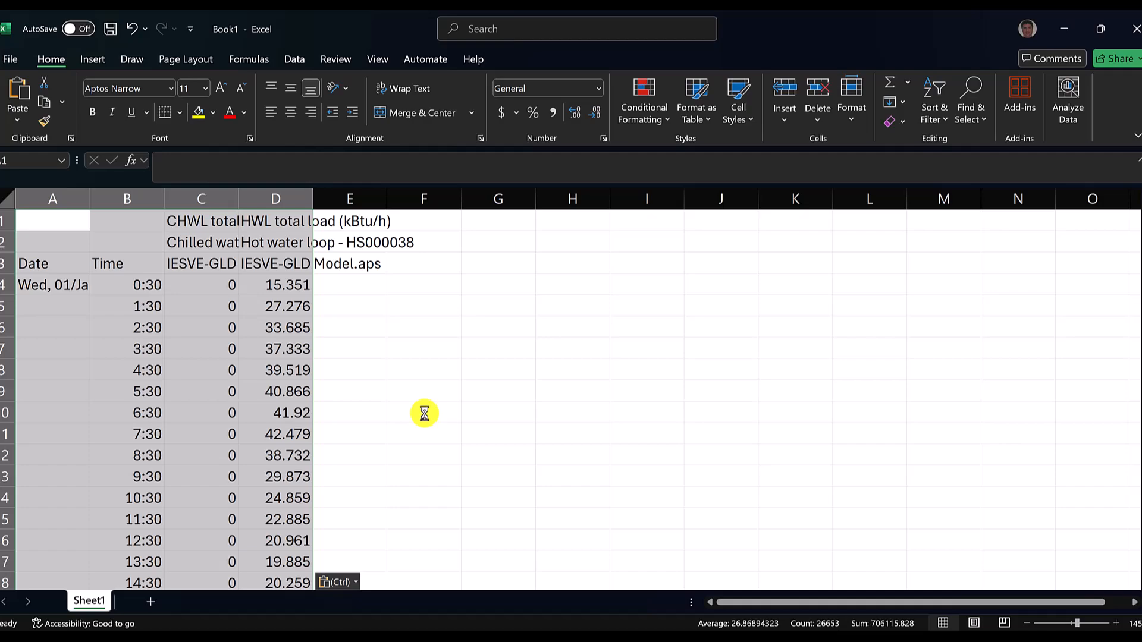
- Delete the Date and Time columns from the pasted load data
{"action": "left_click", "coordinate": [112, 200]}
{"action": "left_click_drag", "start_coordinate": [112, 200], "coordinate": [74, 193]}
{"action": "right_click", "coordinate": [74, 193]}
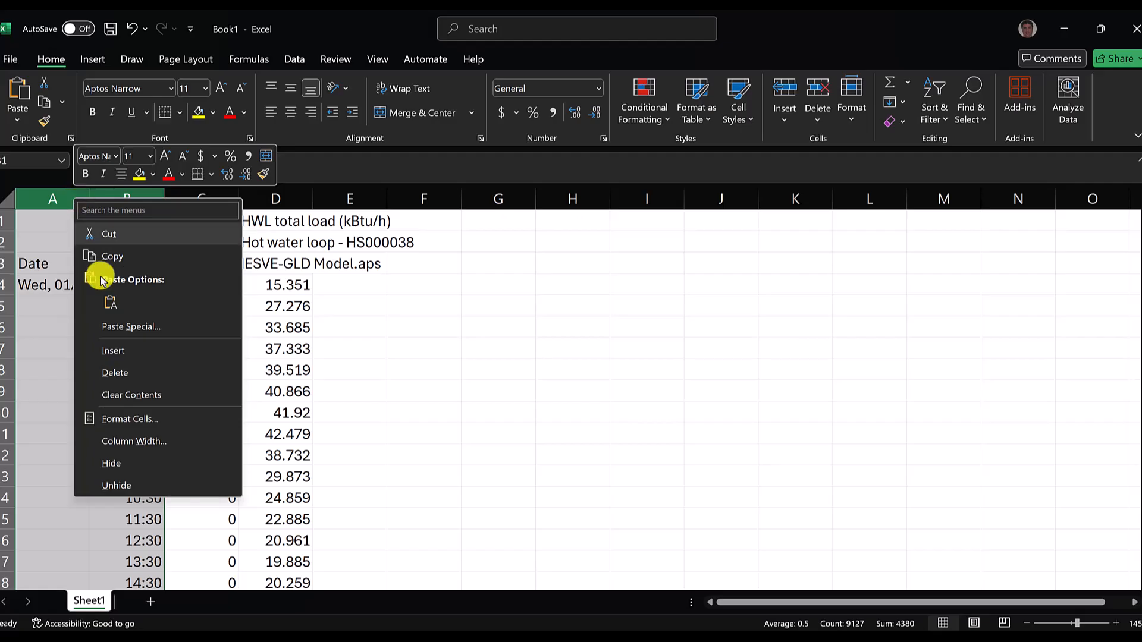
{"action": "left_click", "coordinate": [118, 370]}
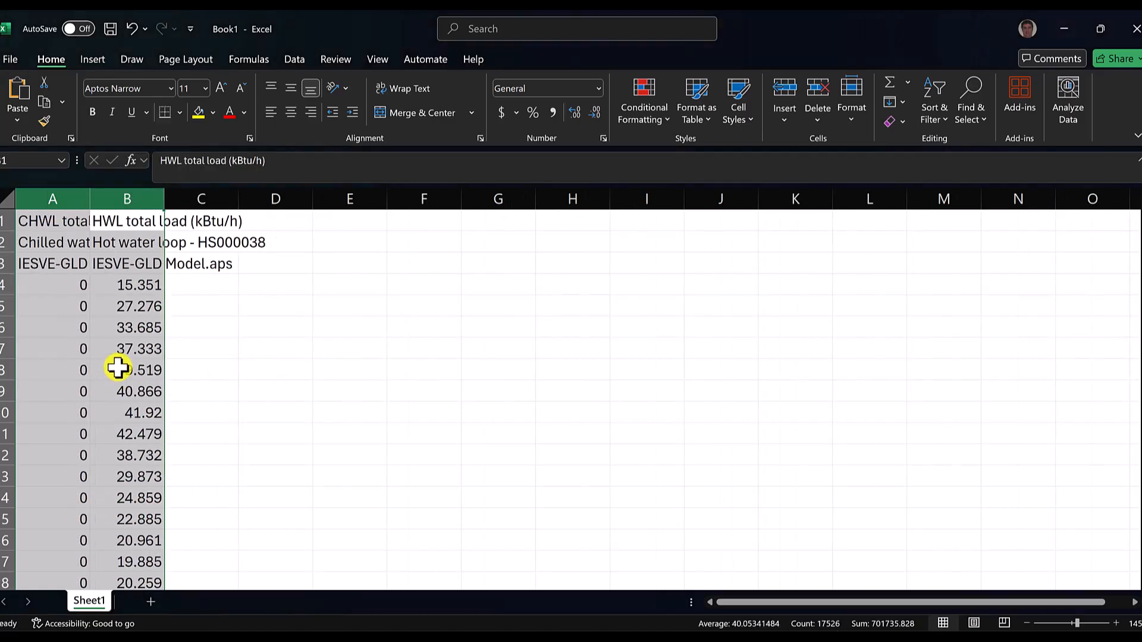
- Insert a blank row 4 between the headers and the first hourly load values
{"action": "left_click", "coordinate": [7, 287]}
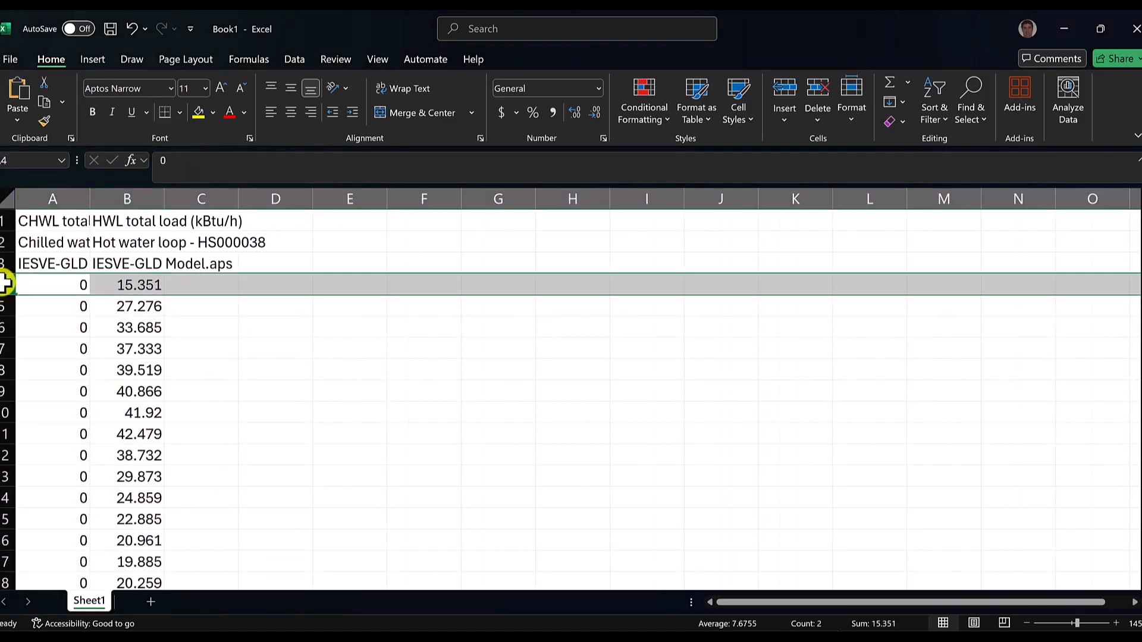
{"action": "right_click", "coordinate": [7, 287]}
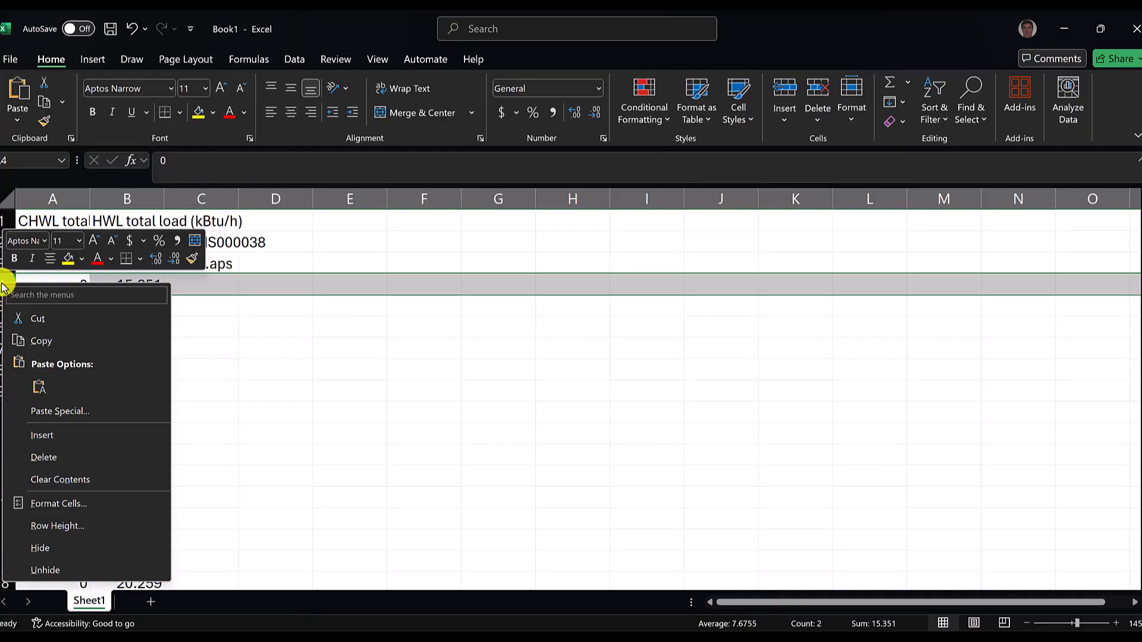
{"action": "left_click", "coordinate": [65, 436]}
{"action": "left_click", "coordinate": [245, 382]}
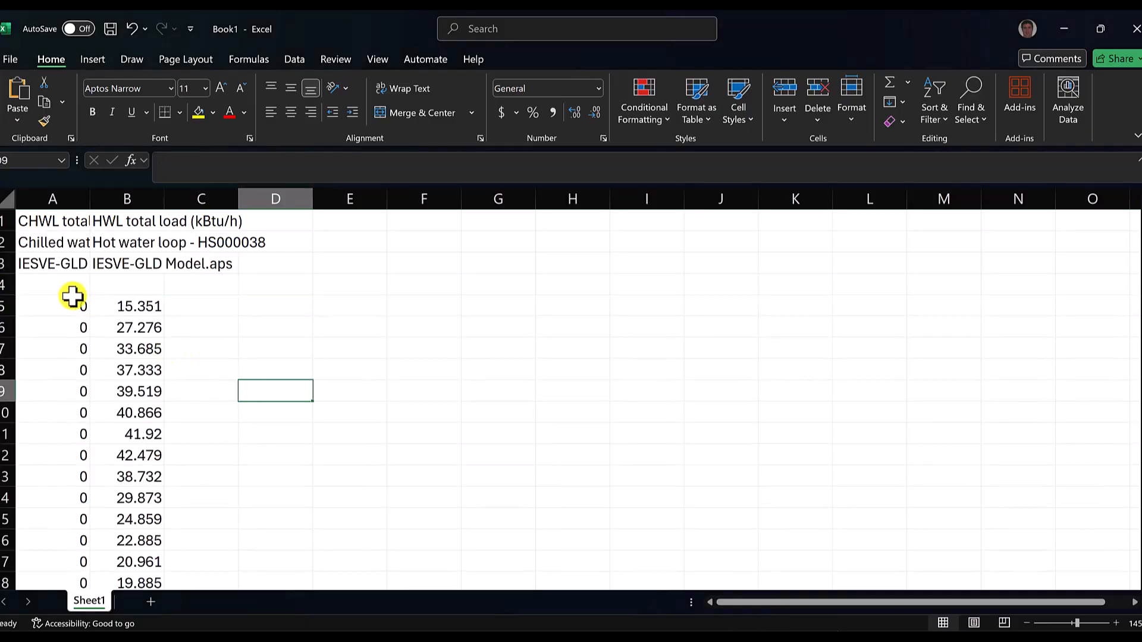
{"action": "left_click_drag", "start_coordinate": [69, 300], "coordinate": [110, 403]}
{"action": "left_click", "coordinate": [257, 382]}
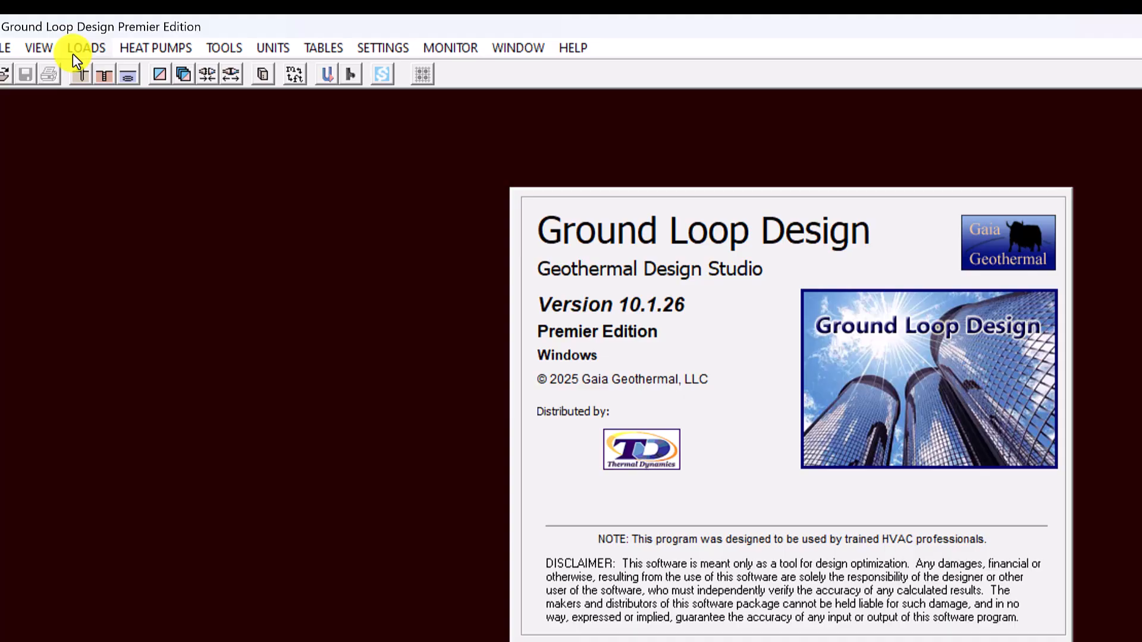
- In Ground Loop Design, open Average Block Loads, move its window aside, and start a new loads file
{"action": "left_click", "coordinate": [81, 51]}
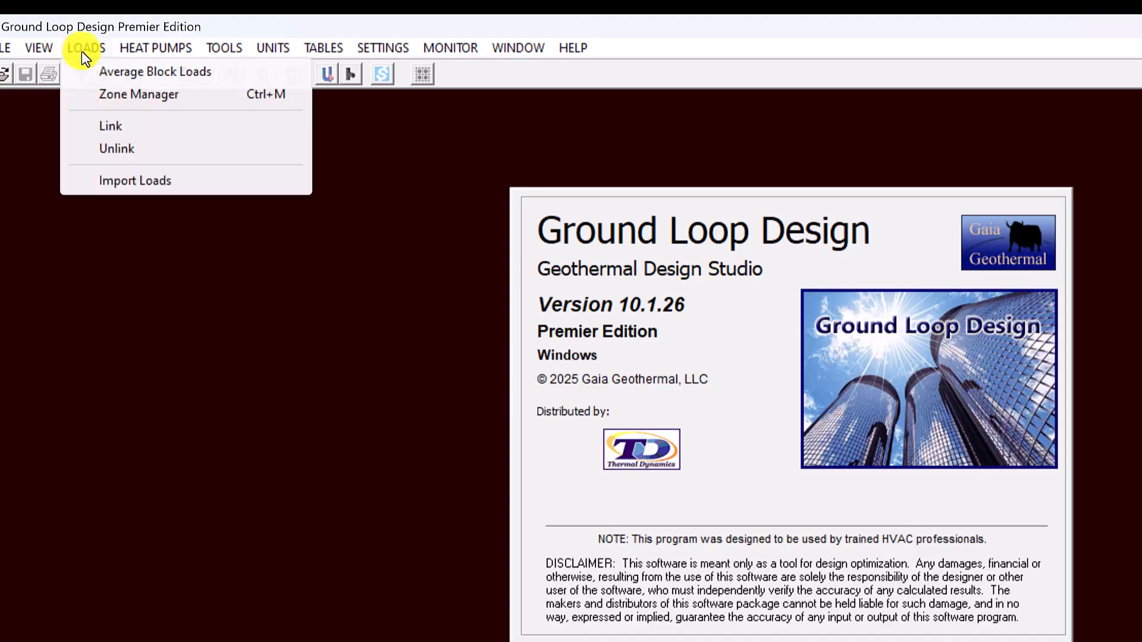
{"action": "left_click", "coordinate": [88, 73]}
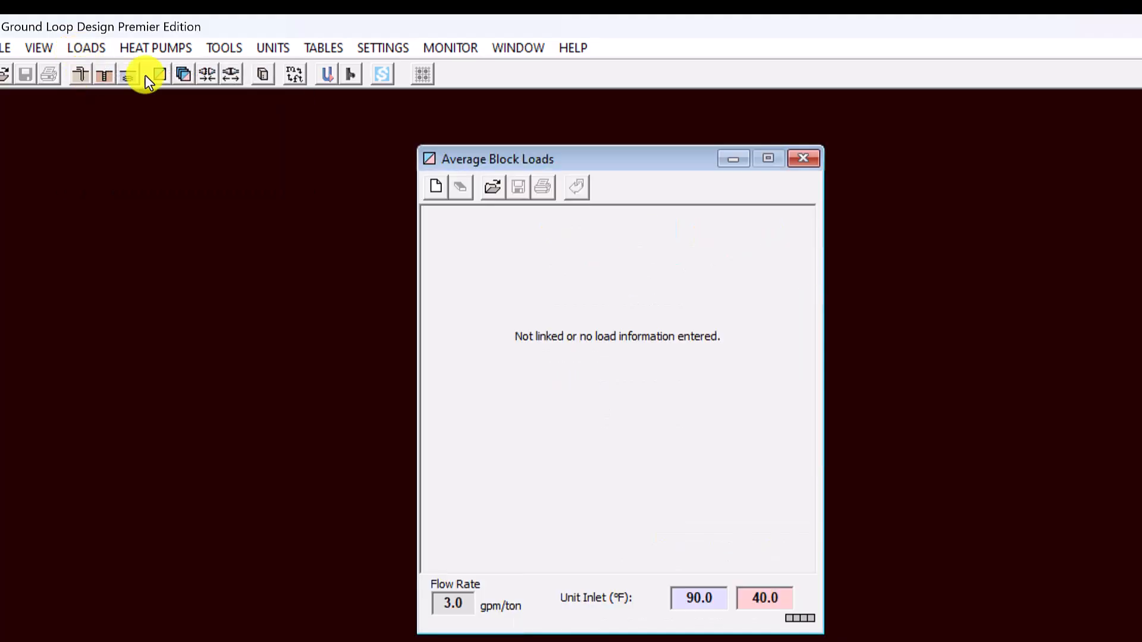
{"action": "left_click_drag", "start_coordinate": [684, 159], "coordinate": [365, 191]}
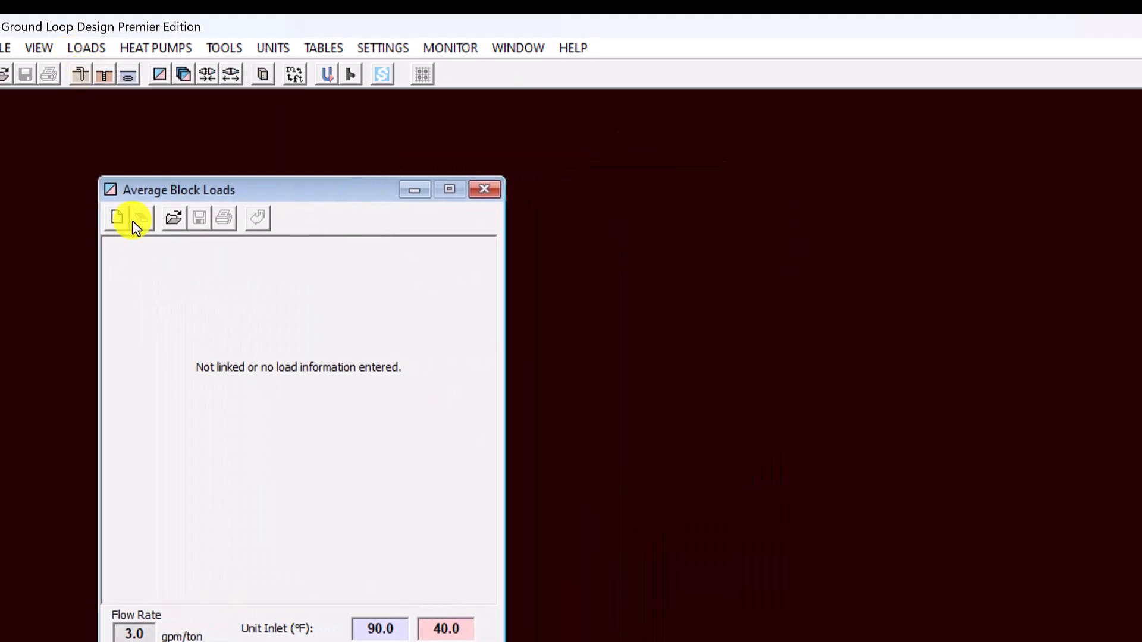
{"action": "left_click", "coordinate": [122, 221]}
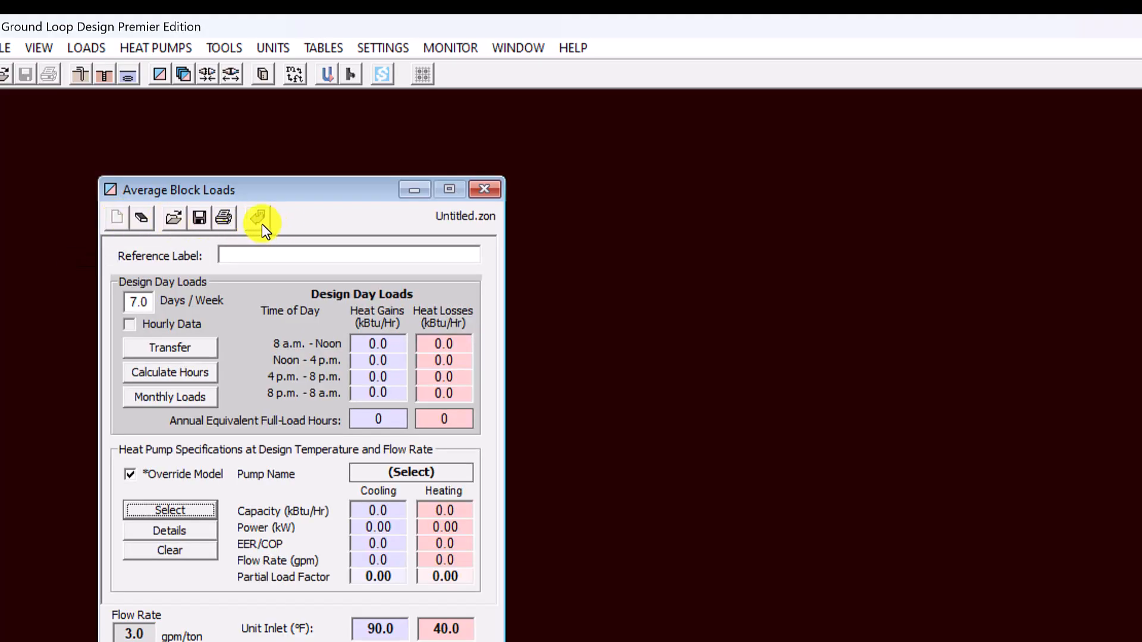
- Import the hourly loads from the IESVE Export for GLD CSV file and open the monthly loads
{"action": "left_click", "coordinate": [260, 221]}
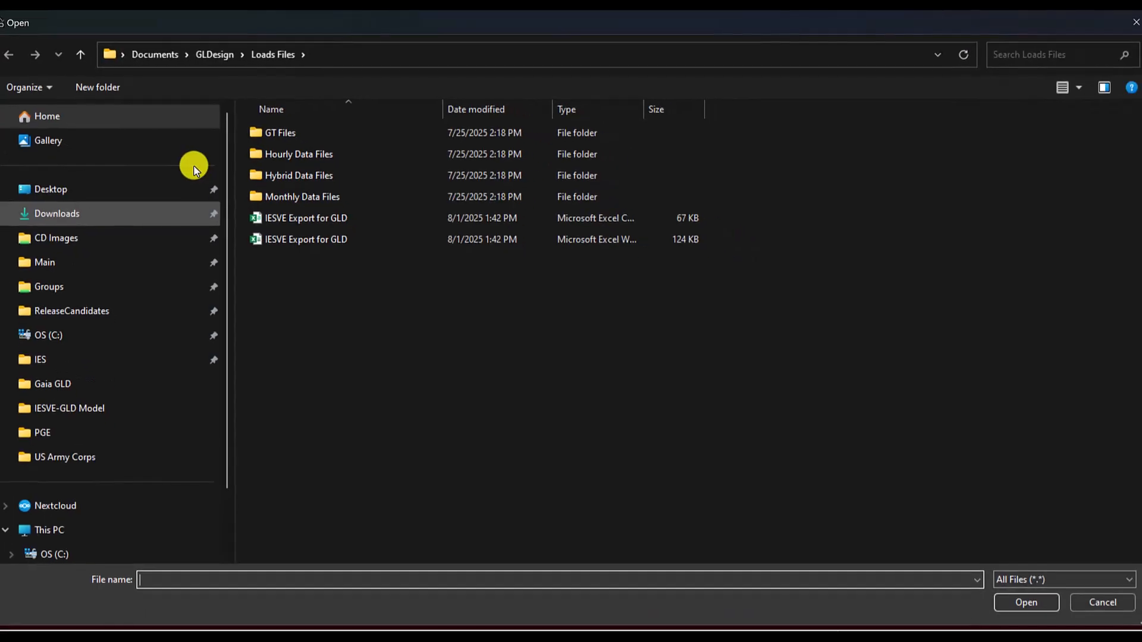
{"action": "left_click", "coordinate": [326, 216]}
{"action": "left_click", "coordinate": [1014, 601]}
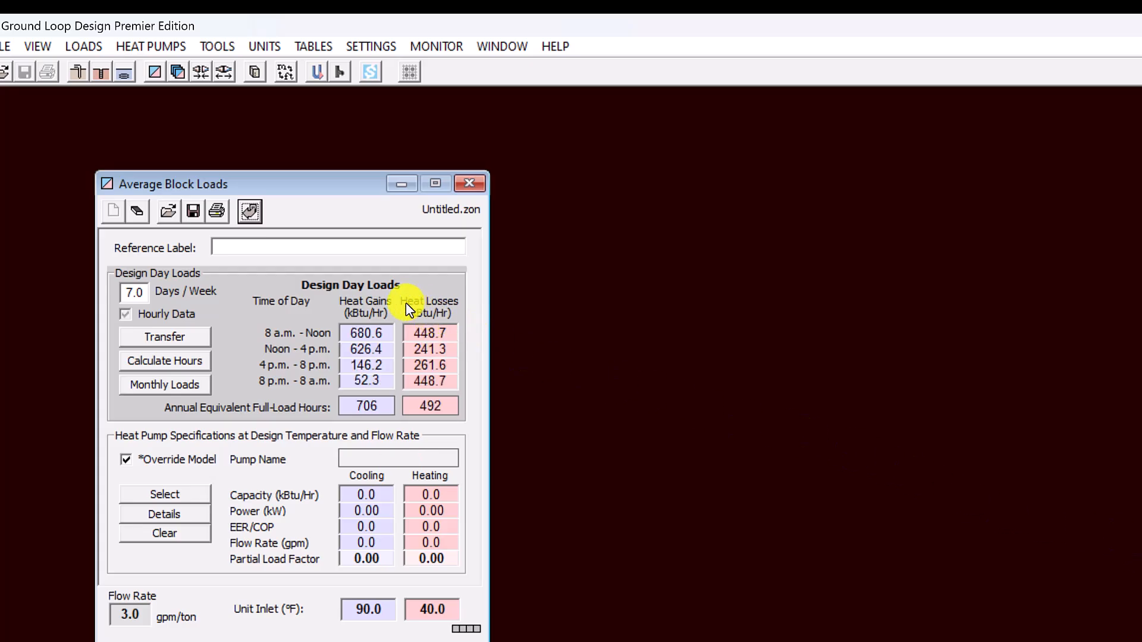
{"action": "left_click", "coordinate": [162, 387]}
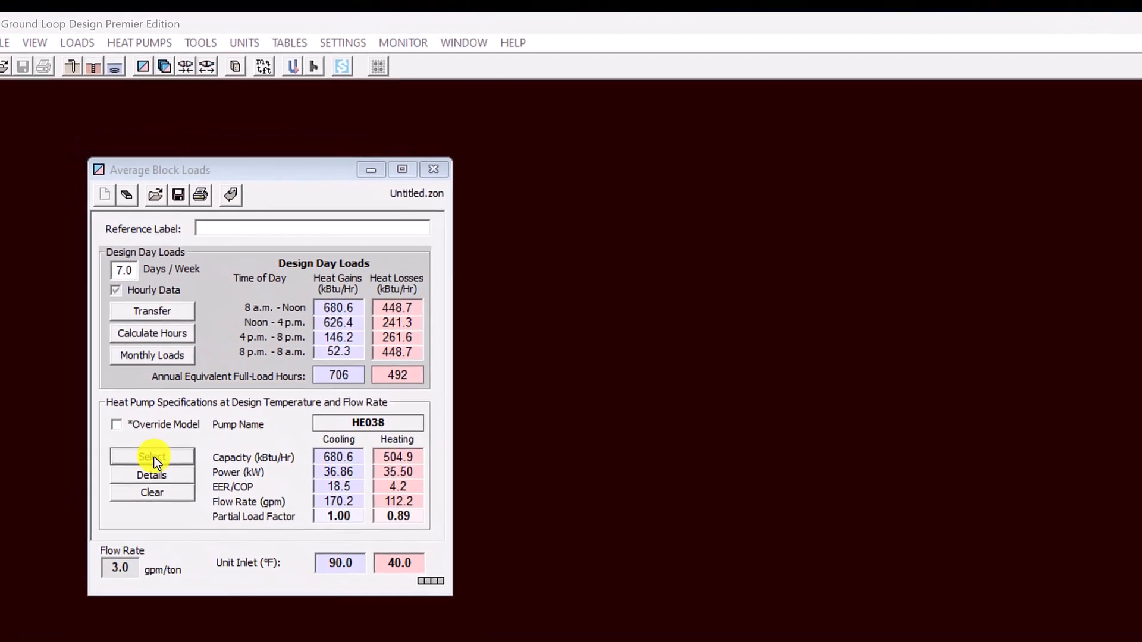
- Assign the ClimateMaster Tranquility Large (TL) heat pump model TLV240 to the block loads
{"action": "left_click", "coordinate": [152, 457]}
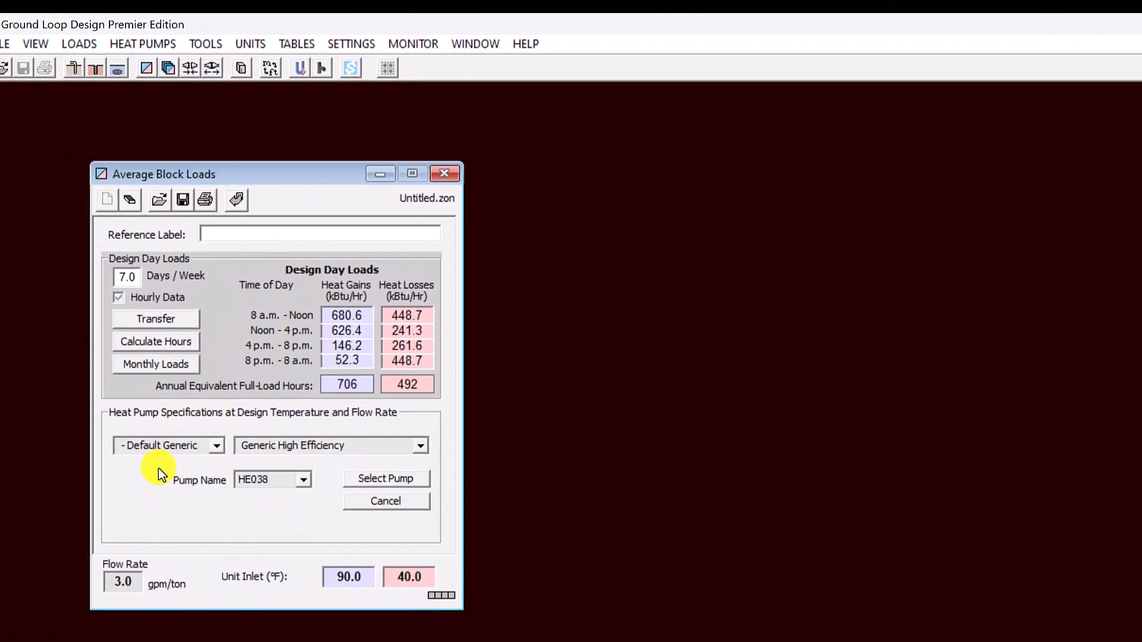
{"action": "left_click", "coordinate": [217, 447]}
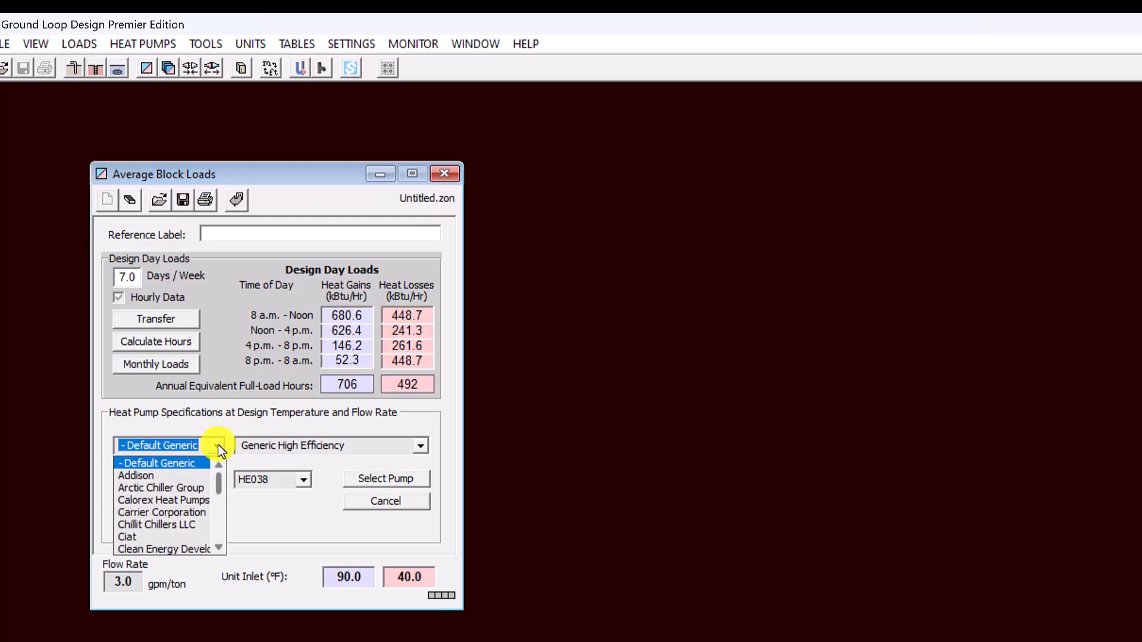
{"action": "left_click_drag", "start_coordinate": [219, 484], "coordinate": [219, 496]}
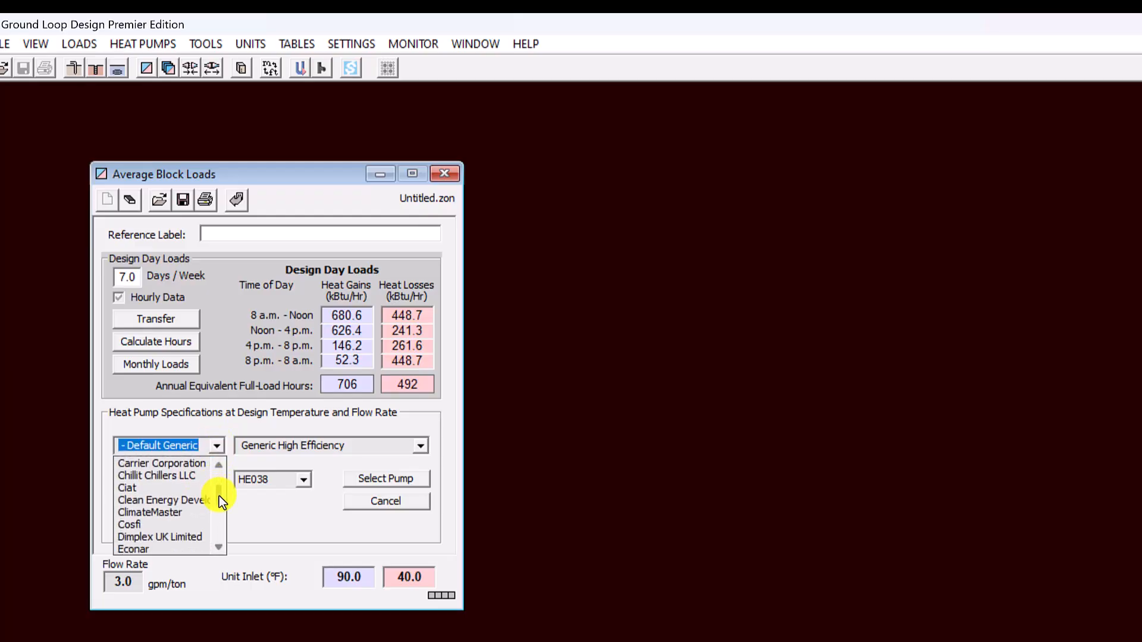
{"action": "left_click", "coordinate": [180, 515]}
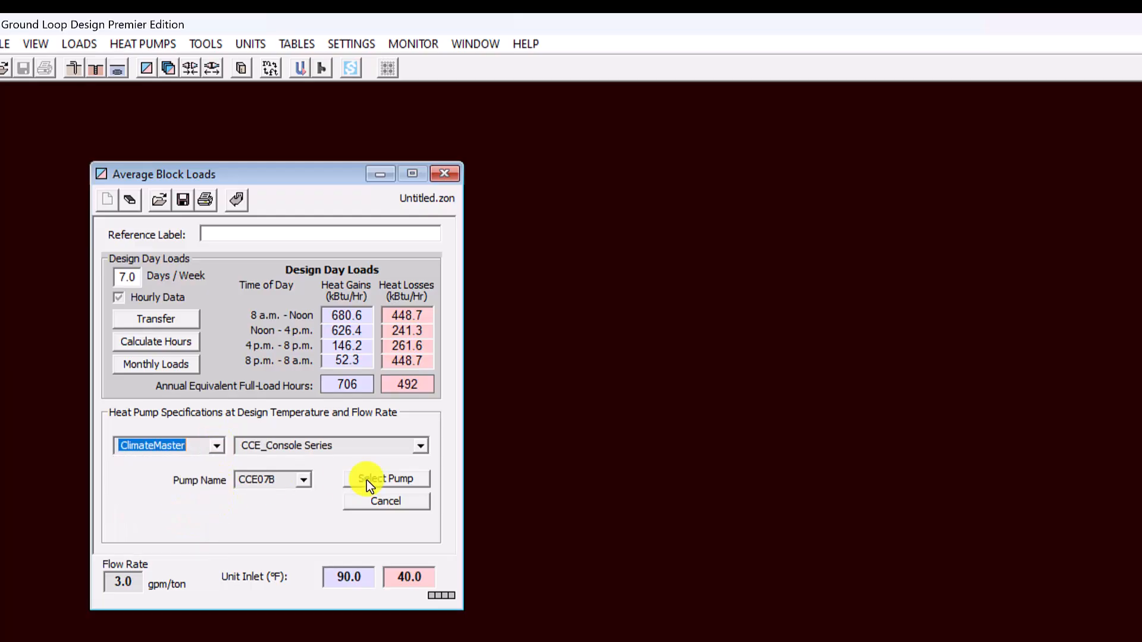
{"action": "left_click", "coordinate": [423, 447]}
{"action": "left_click_drag", "start_coordinate": [423, 481], "coordinate": [420, 512]}
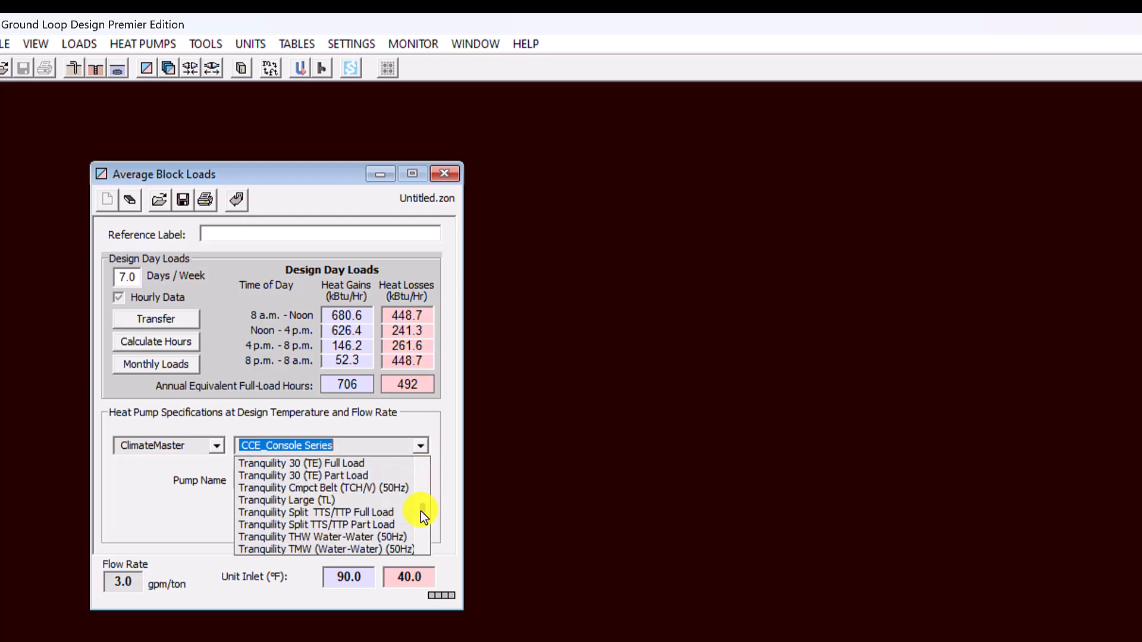
{"action": "left_click", "coordinate": [377, 502]}
{"action": "left_click", "coordinate": [303, 479]}
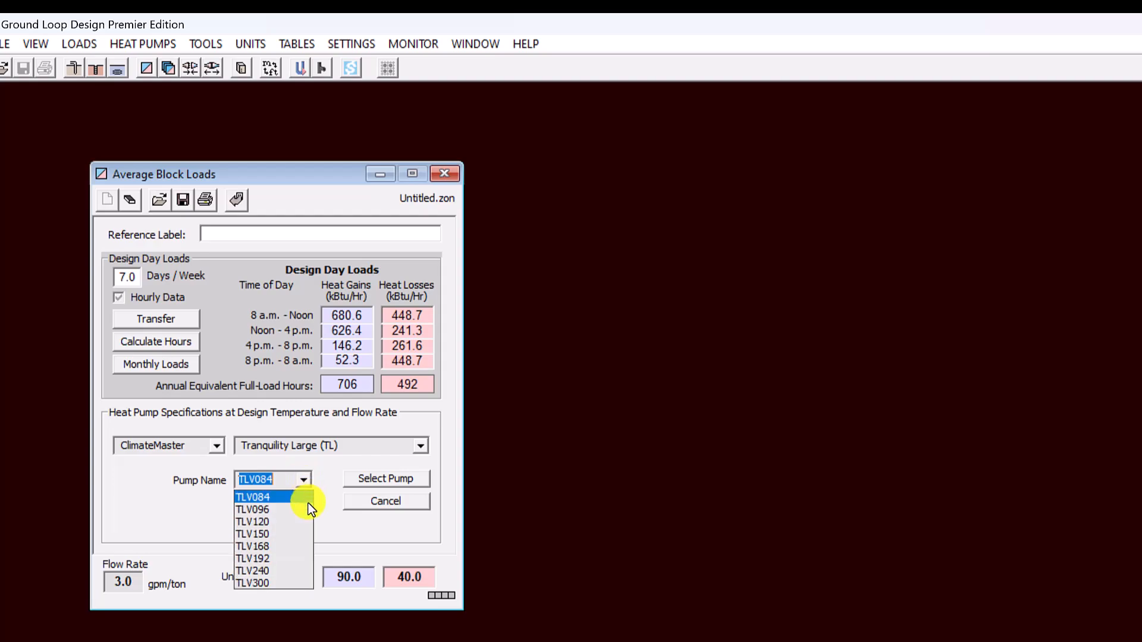
{"action": "left_click", "coordinate": [295, 572]}
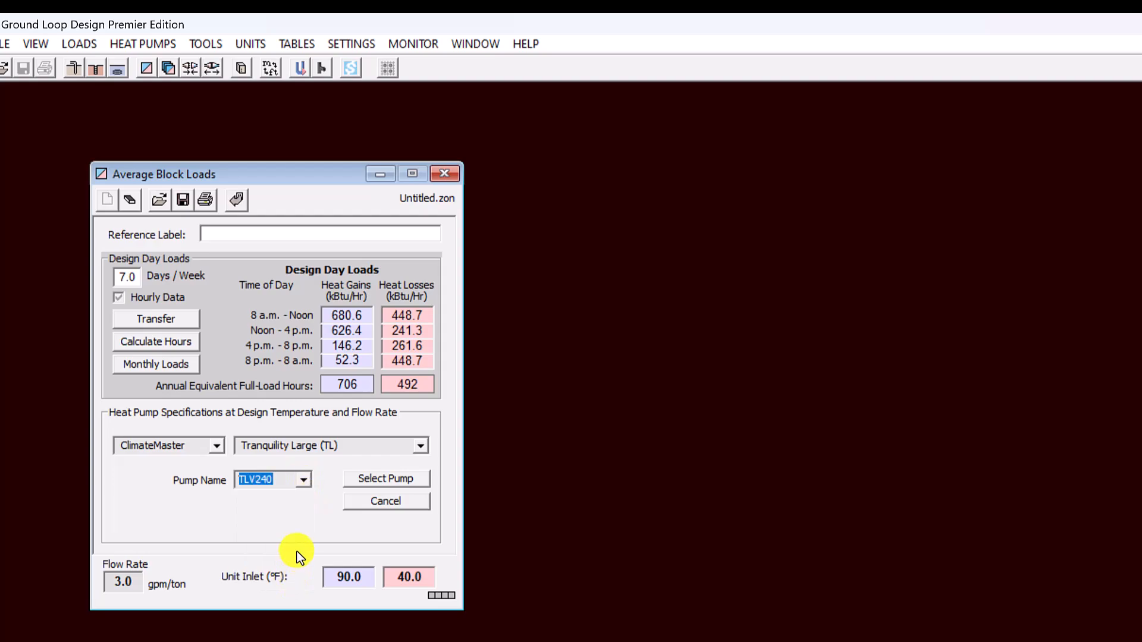
{"action": "left_click", "coordinate": [375, 478]}
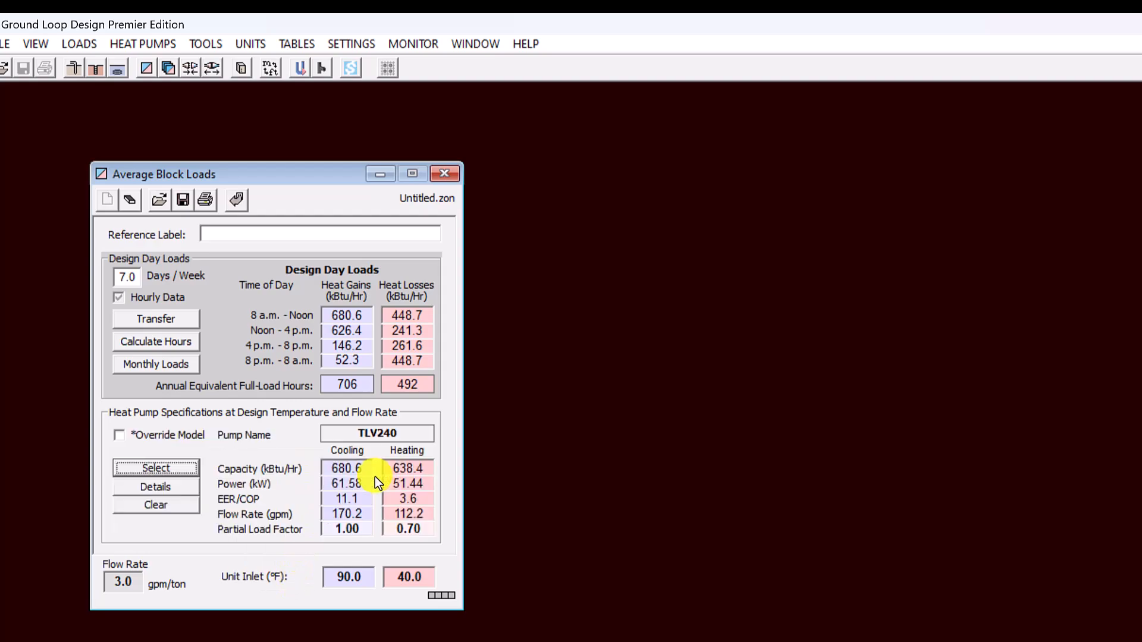
- Create a new borehole design project
{"action": "left_click", "coordinate": [233, 105]}
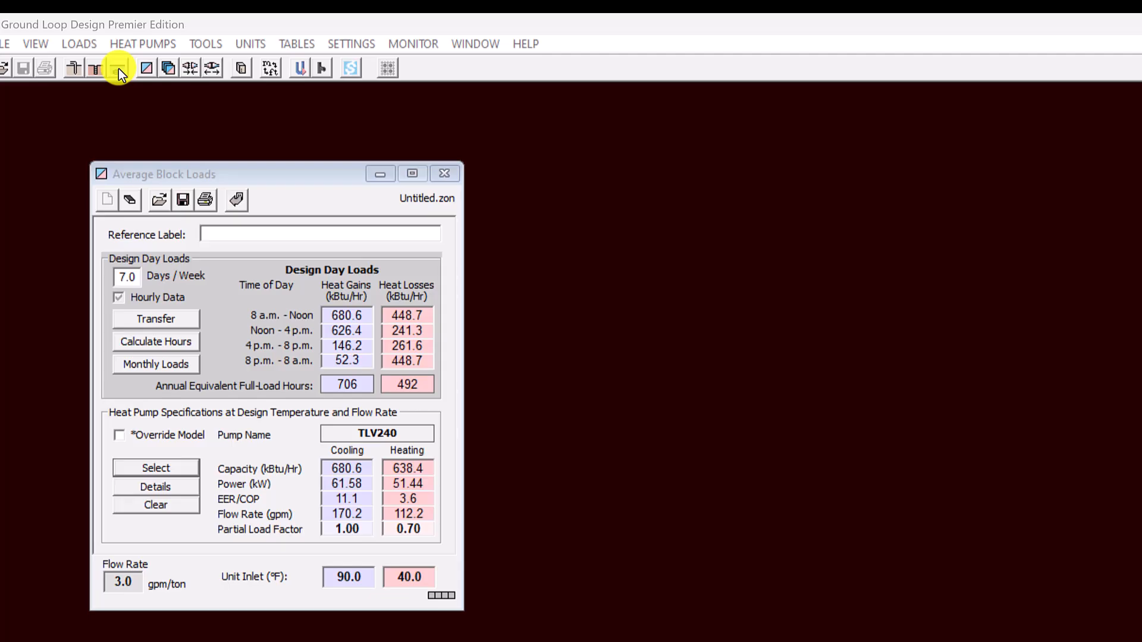
{"action": "left_click", "coordinate": [71, 70]}
{"action": "left_click", "coordinate": [70, 70]}
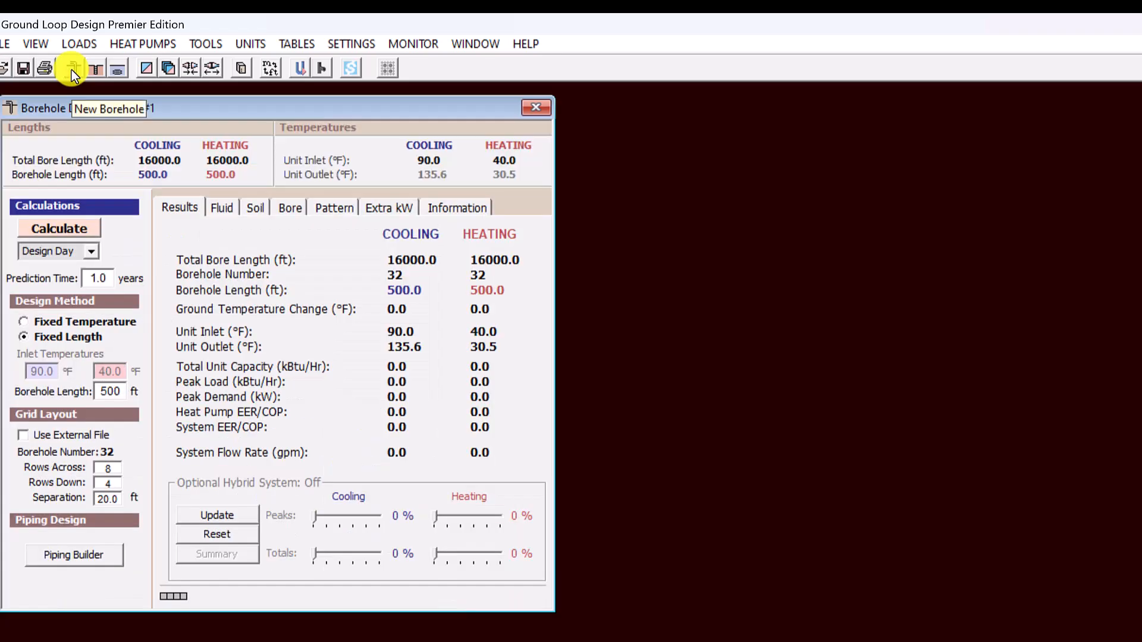
- Arrange the borehole project beside the Average Block Loads window and link the project to those loads
{"action": "left_click_drag", "start_coordinate": [149, 109], "coordinate": [647, 125]}
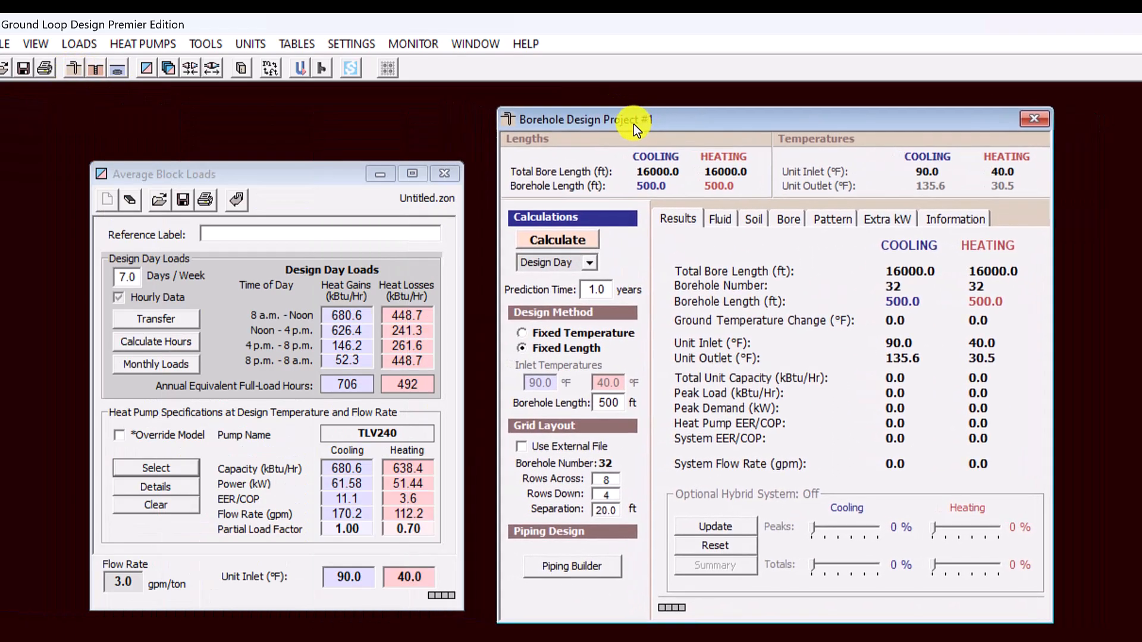
{"action": "left_click_drag", "start_coordinate": [281, 180], "coordinate": [280, 186]}
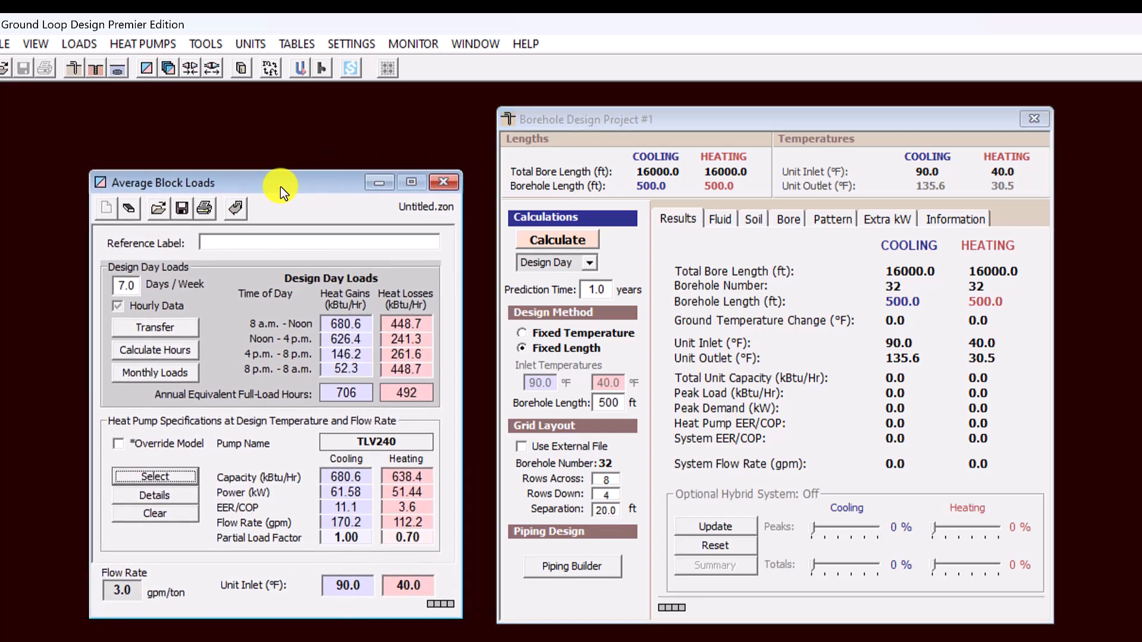
{"action": "left_click_drag", "start_coordinate": [751, 126], "coordinate": [773, 133]}
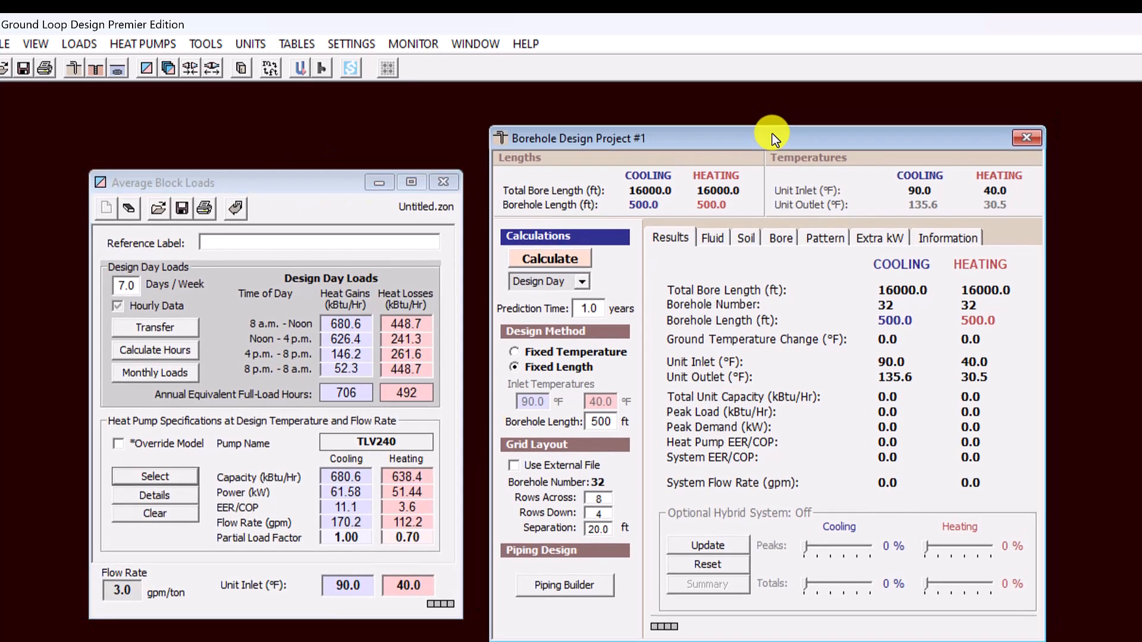
{"action": "left_click", "coordinate": [191, 71]}
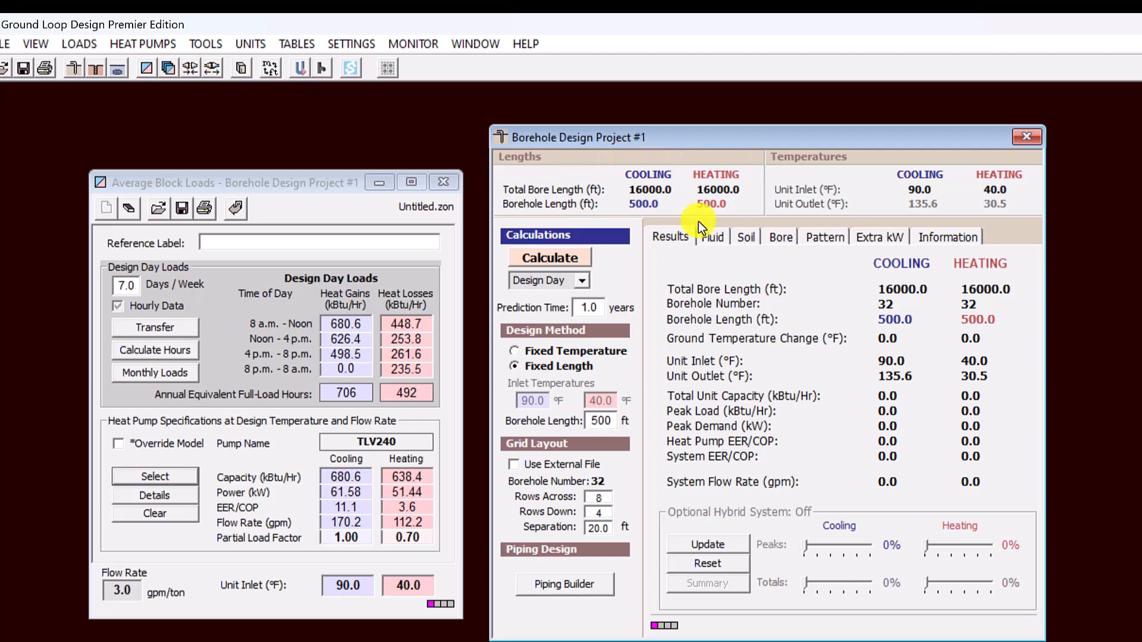
- Review the borehole project's fluid, soil, bore, pattern, extra power and project information settings, including the G-function 3D map
{"action": "left_click", "coordinate": [712, 241]}
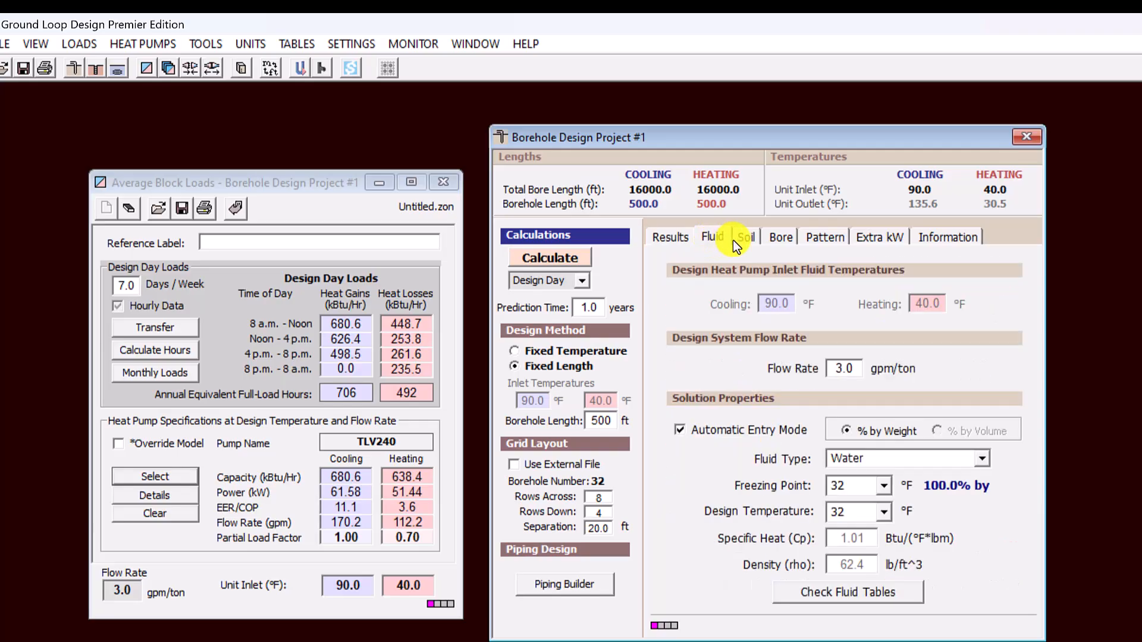
{"action": "left_click", "coordinate": [748, 240]}
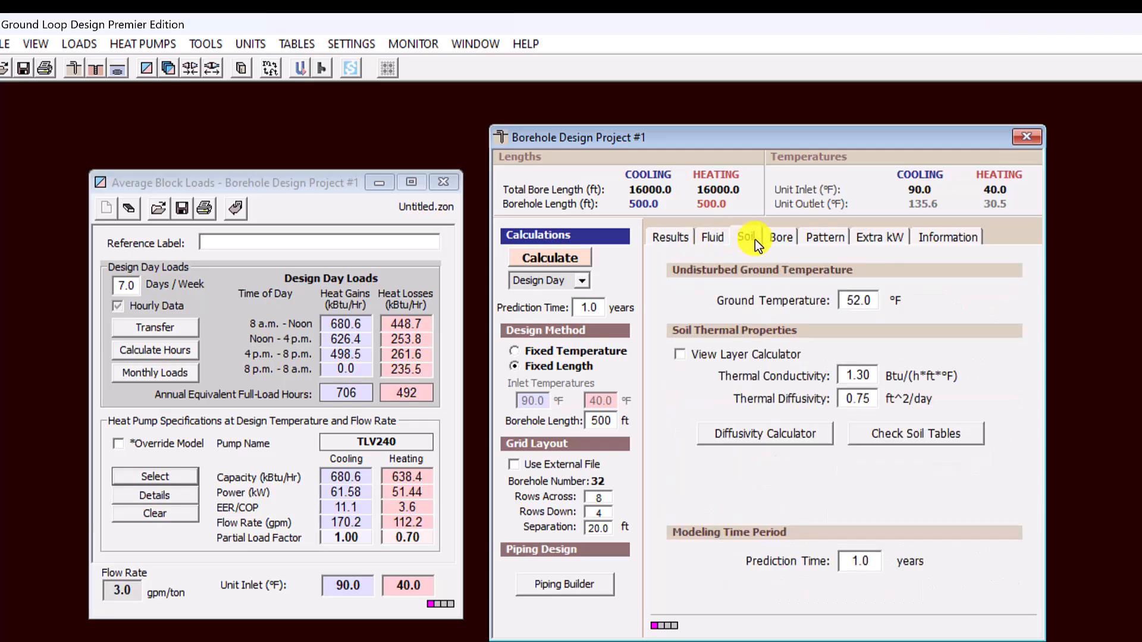
{"action": "left_click", "coordinate": [781, 241]}
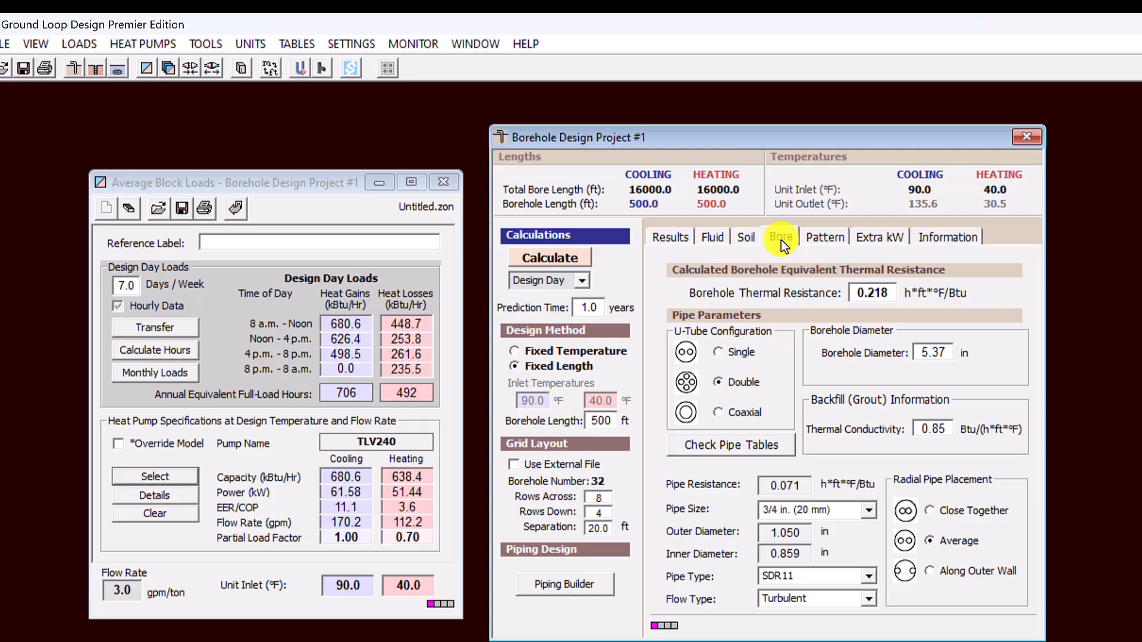
{"action": "left_click", "coordinate": [823, 238]}
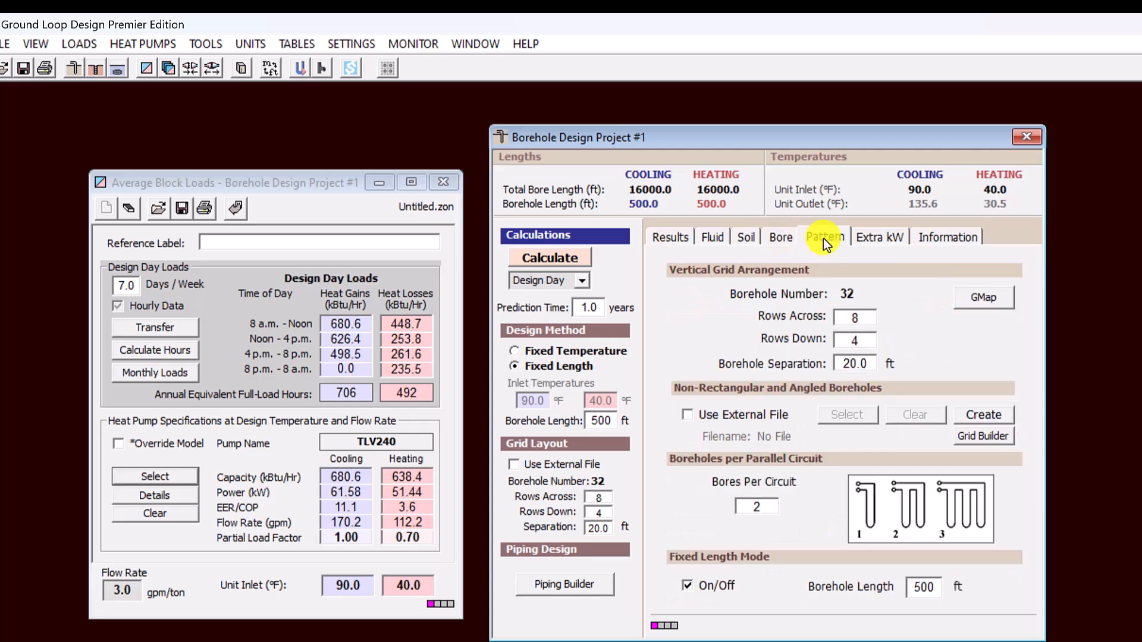
{"action": "left_click", "coordinate": [972, 300]}
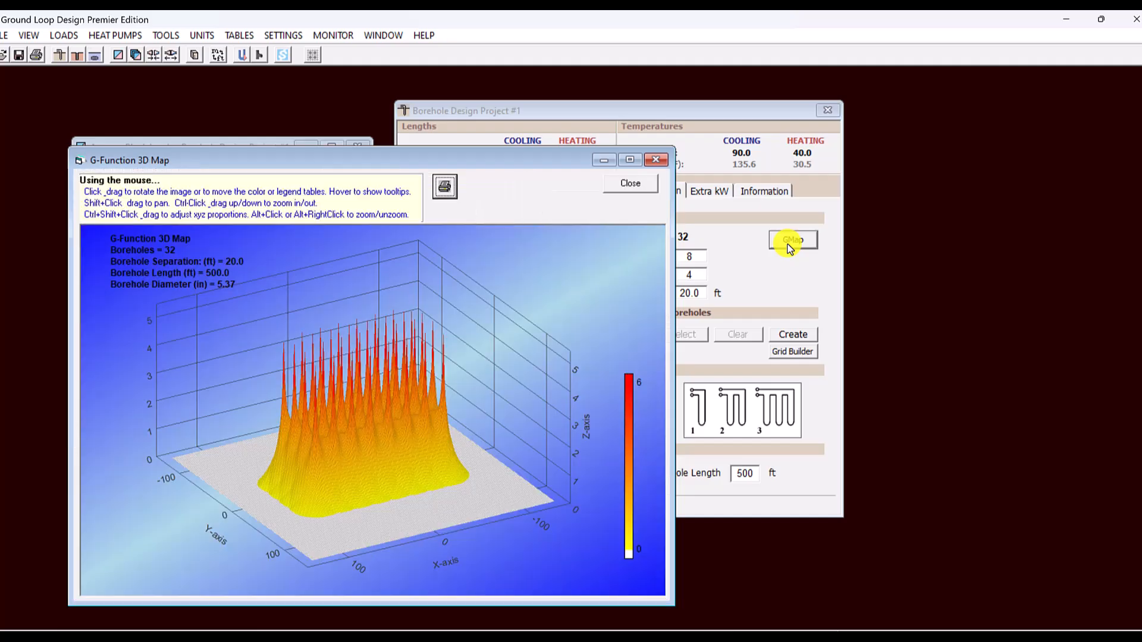
{"action": "left_click", "coordinate": [656, 160]}
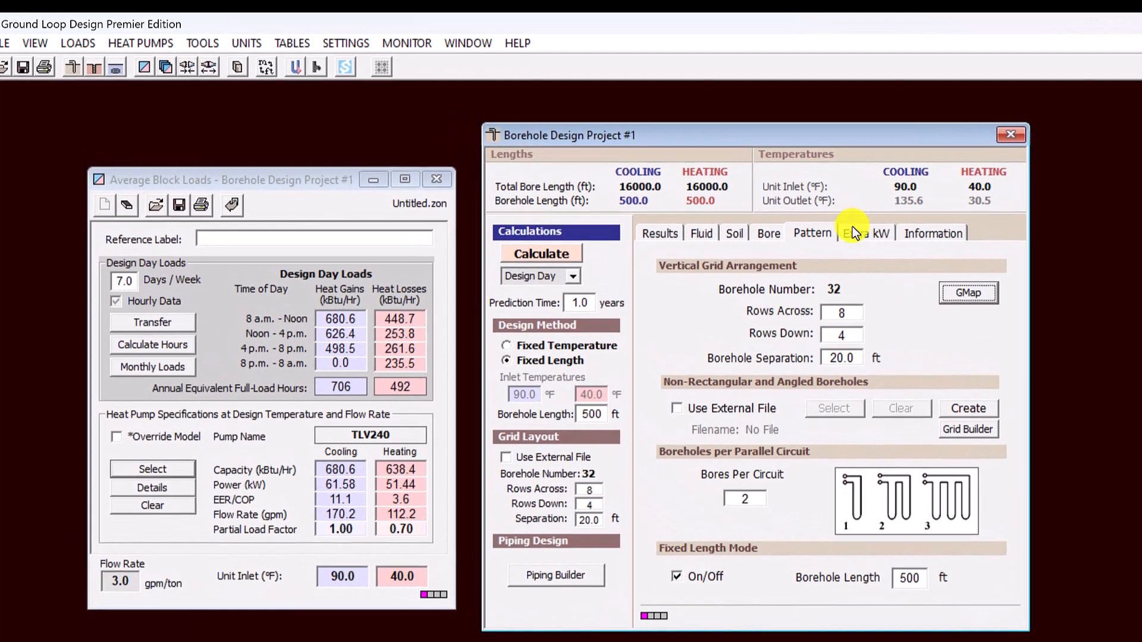
{"action": "left_click", "coordinate": [768, 211]}
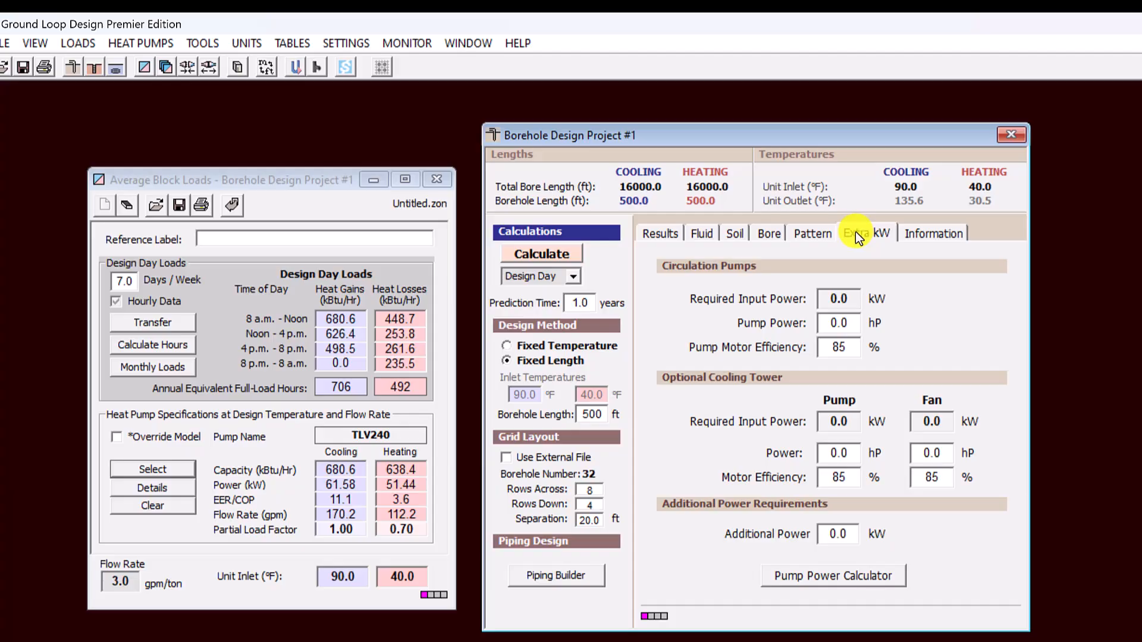
{"action": "left_click", "coordinate": [930, 237]}
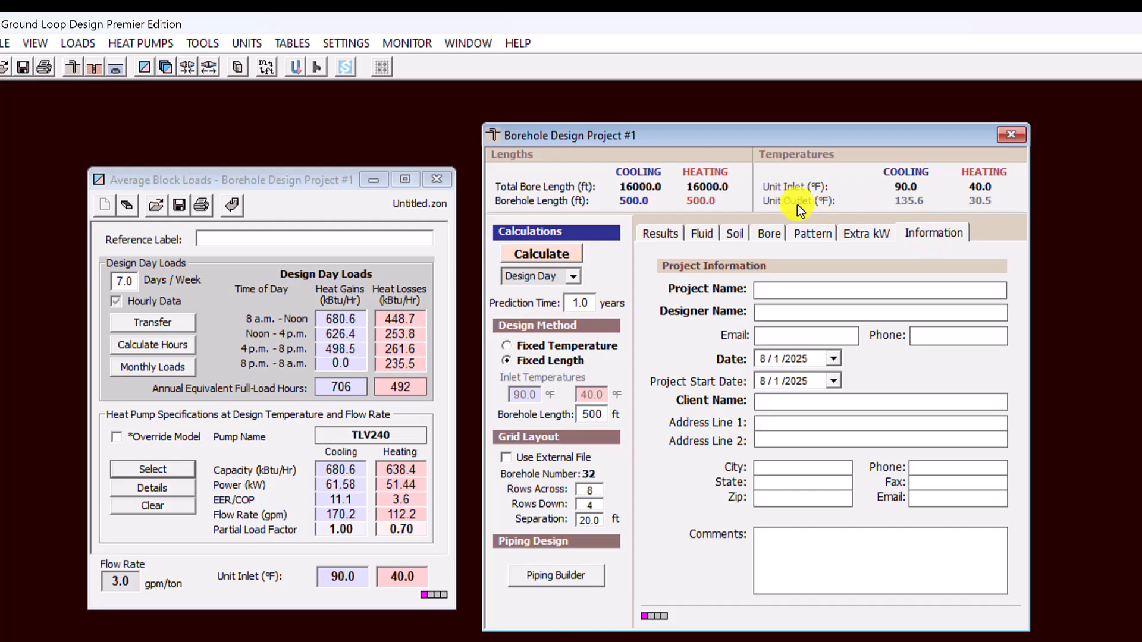
- Set the borehole calculation type to Hourly and run the calculation
{"action": "left_click", "coordinate": [577, 275]}
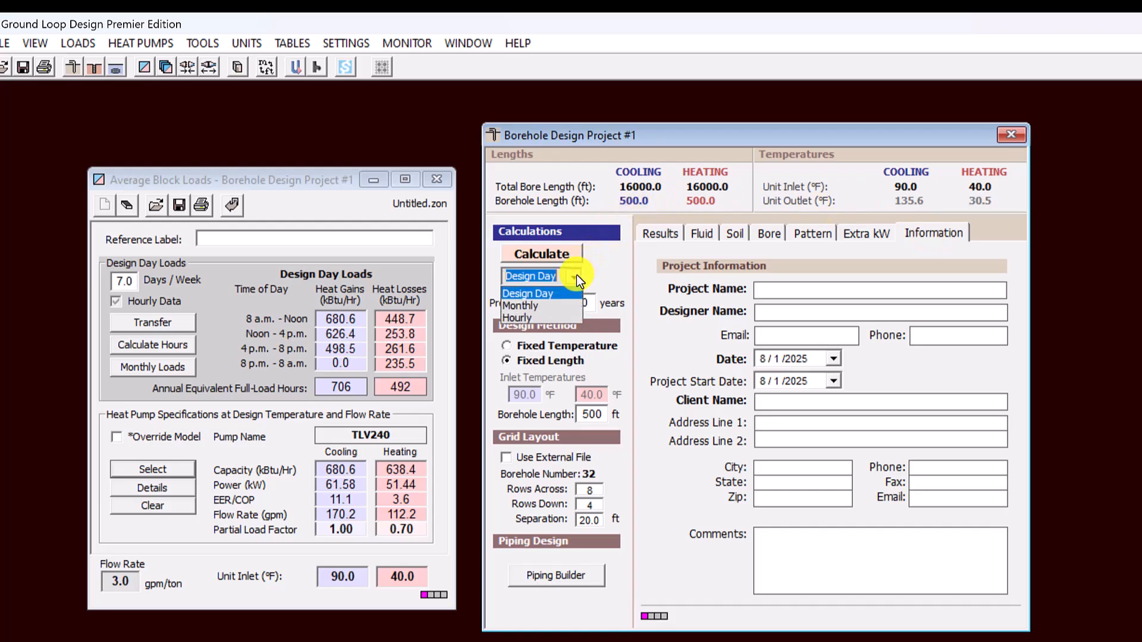
{"action": "left_click", "coordinate": [549, 319]}
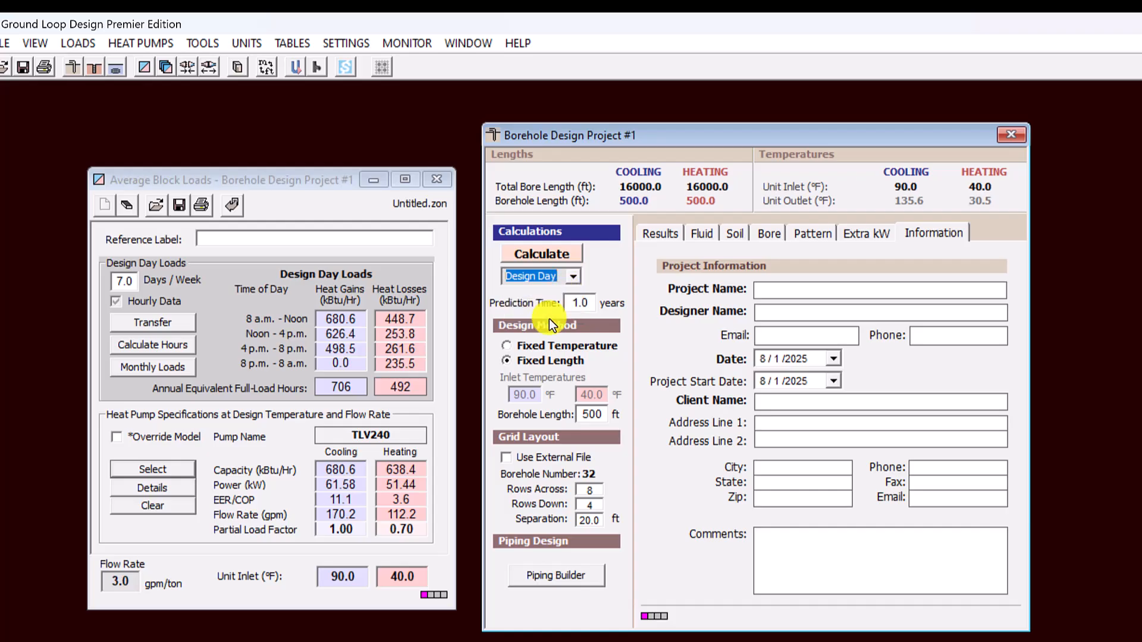
{"action": "left_click", "coordinate": [541, 255]}
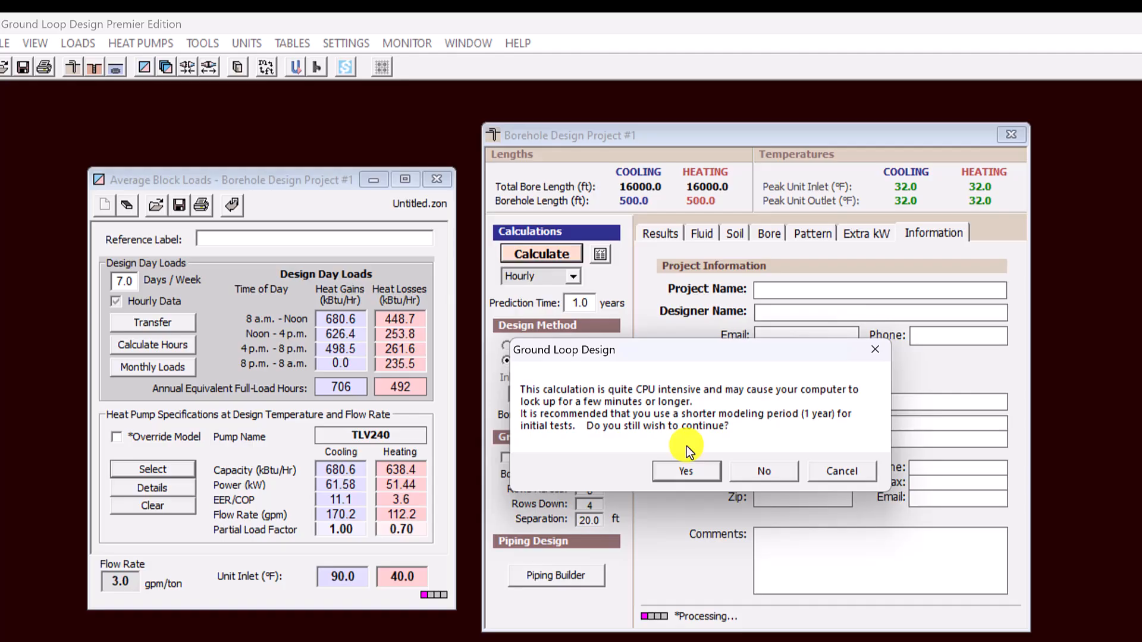
{"action": "left_click", "coordinate": [684, 473]}
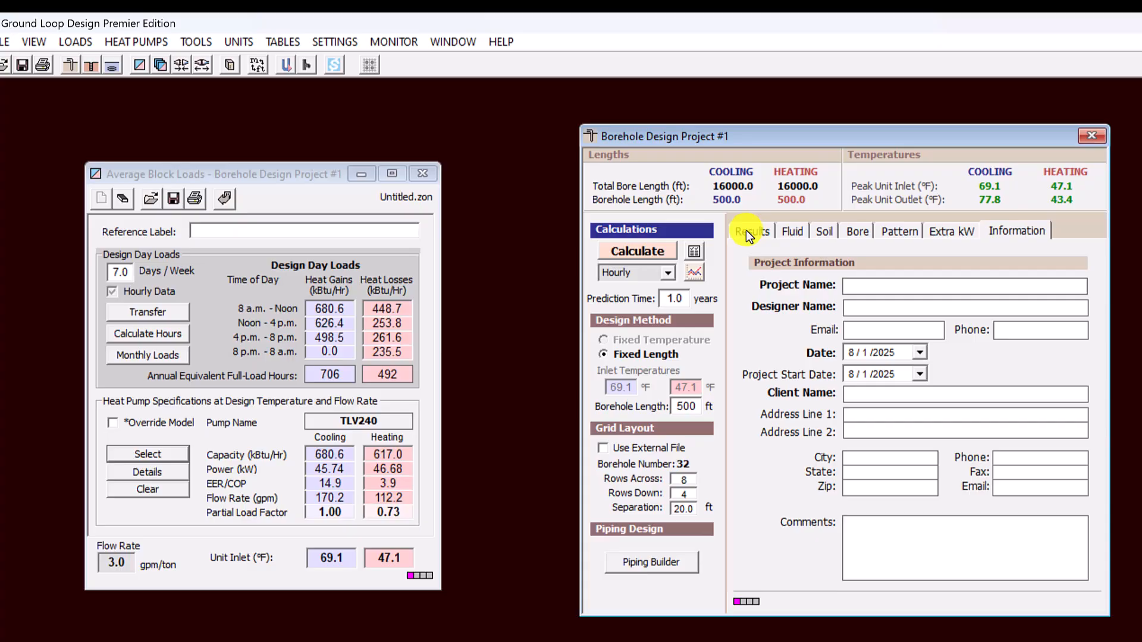
- View the calculated borehole results and examine the hourly graph of average entering water temperature
{"action": "left_click", "coordinate": [704, 218]}
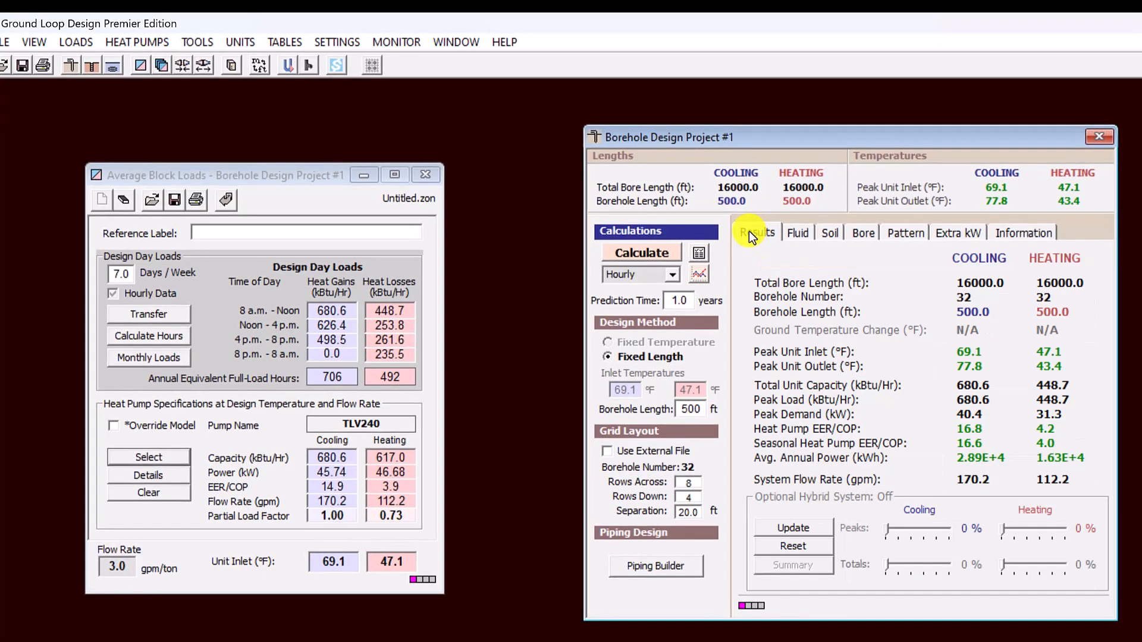
{"action": "left_click", "coordinate": [699, 276]}
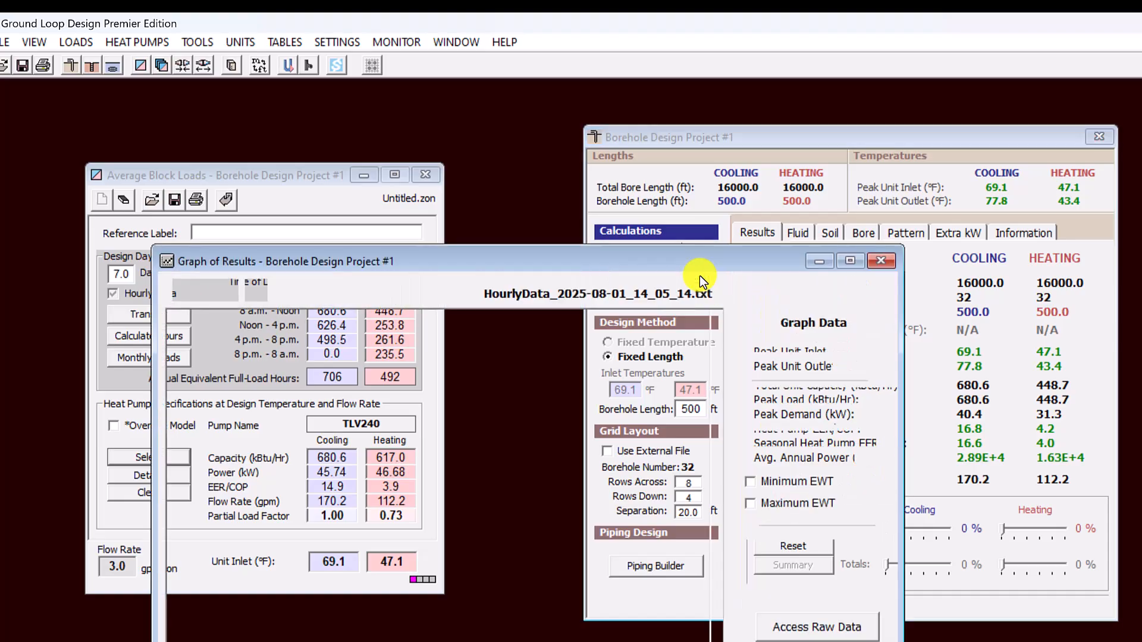
{"action": "left_click_drag", "start_coordinate": [698, 267], "coordinate": [779, 108]}
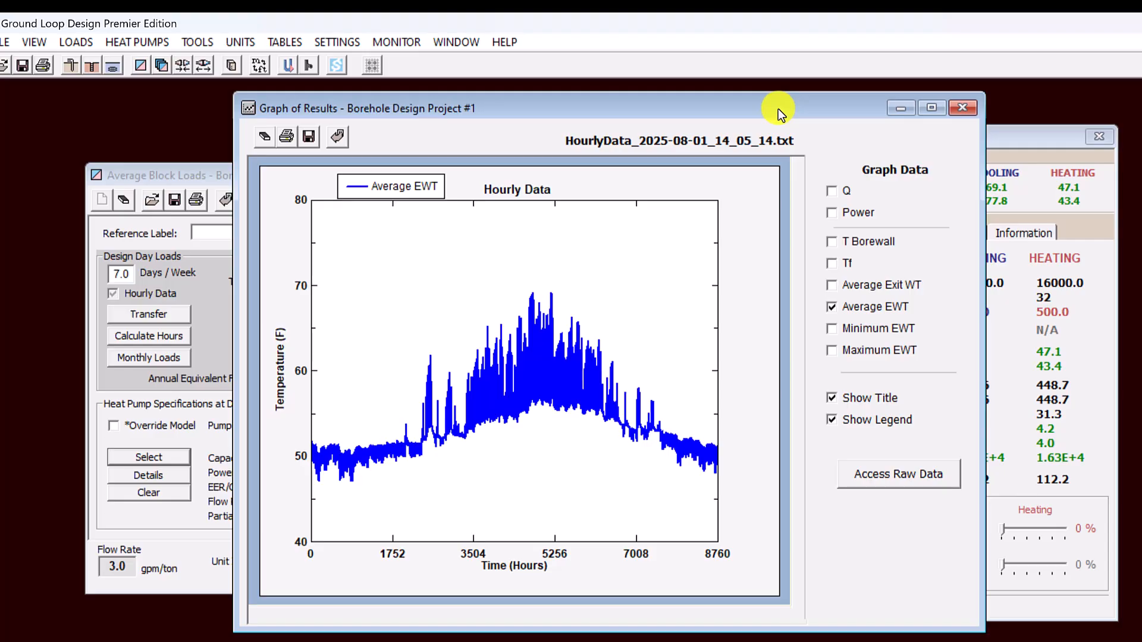
- Access the graph's raw data folder and open the HourlyData_2025-08-01_14_05_14 text file
{"action": "left_click", "coordinate": [887, 477]}
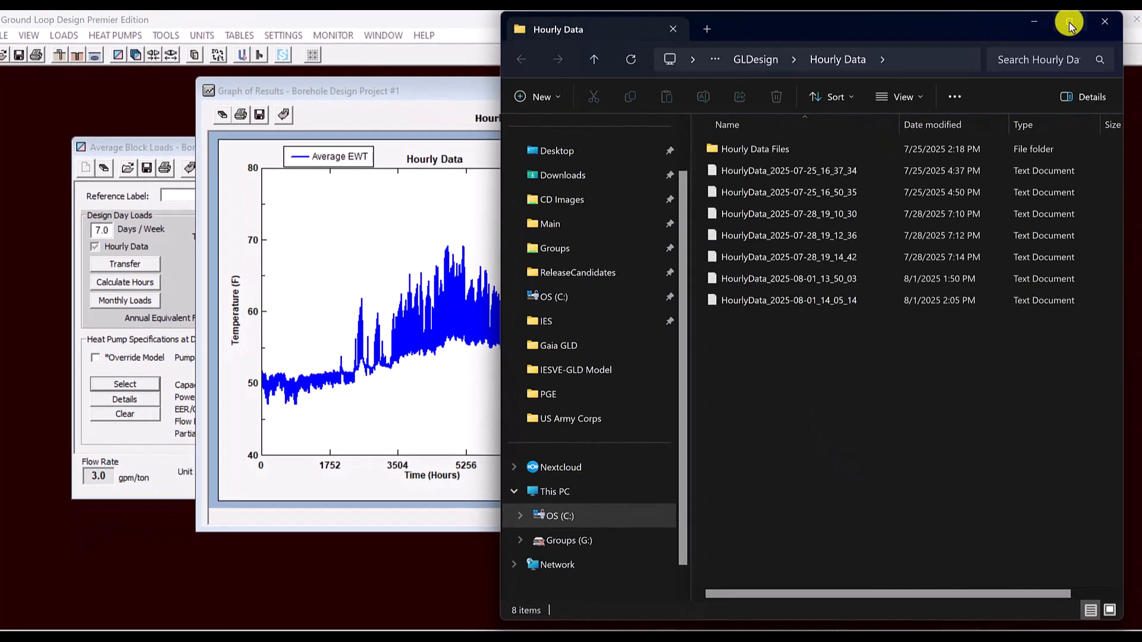
{"action": "left_click", "coordinate": [1090, 22]}
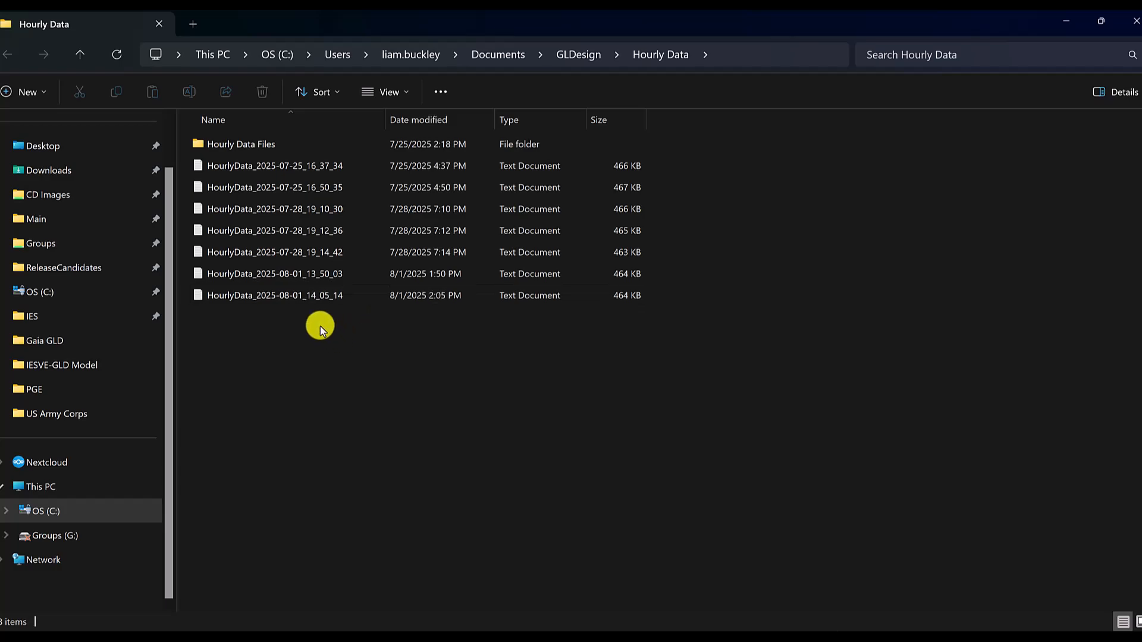
{"action": "left_click", "coordinate": [296, 299]}
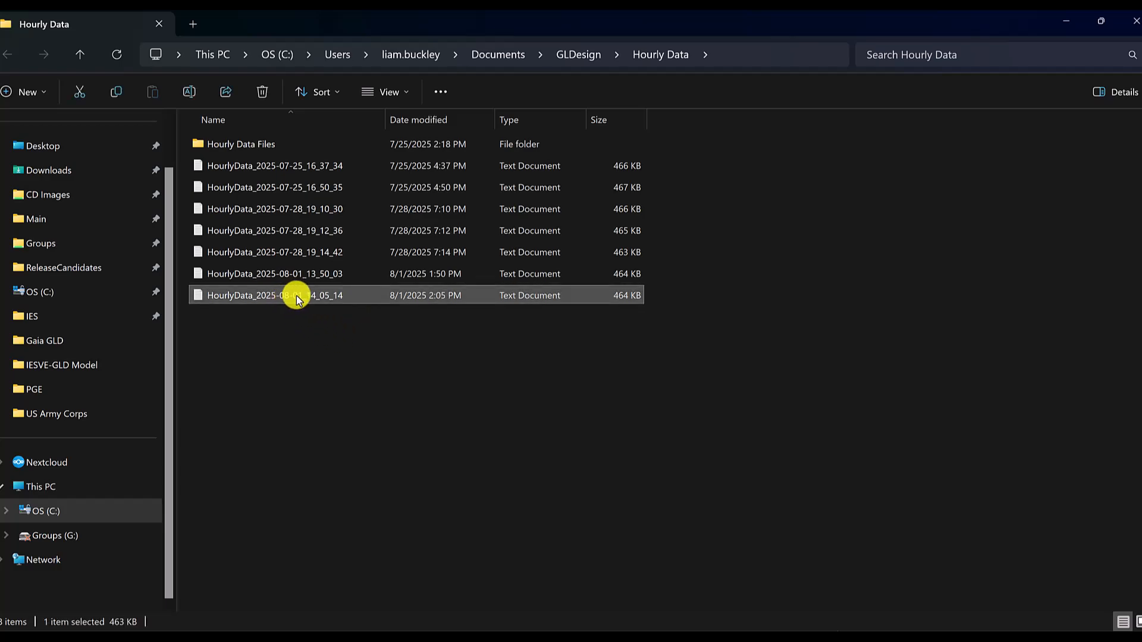
{"action": "double_click", "coordinate": [296, 295]}
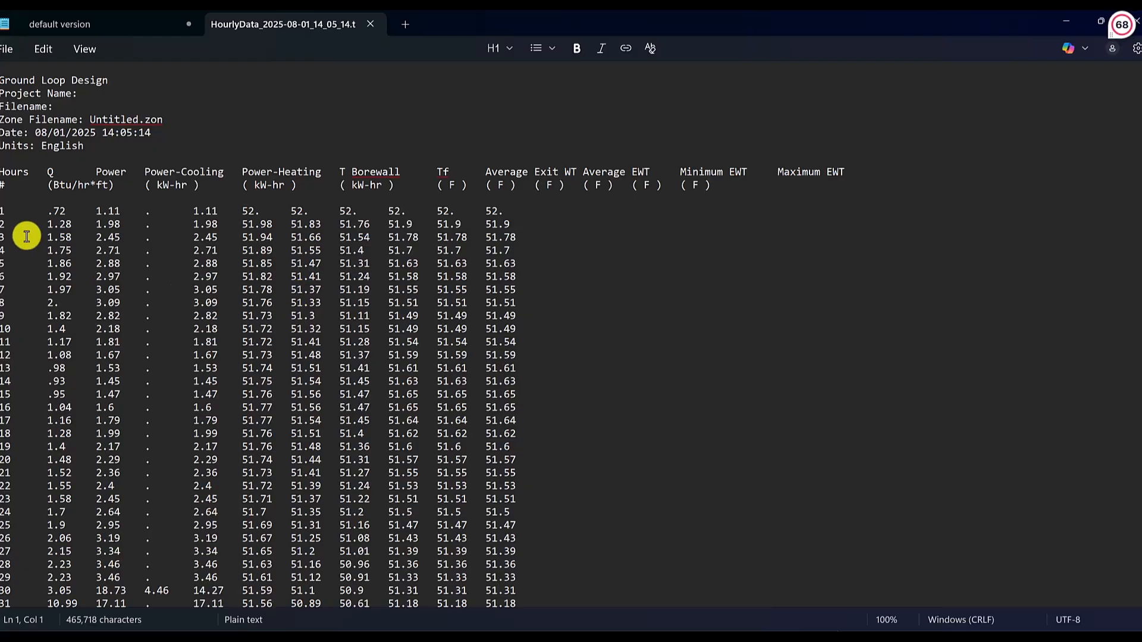
- Copy the hourly table from its header row to the end into Sheet2 of the IESVE Export for GLD workbook in Excel, and select the Average EWT column
{"action": "triple_click", "coordinate": [3, 174]}
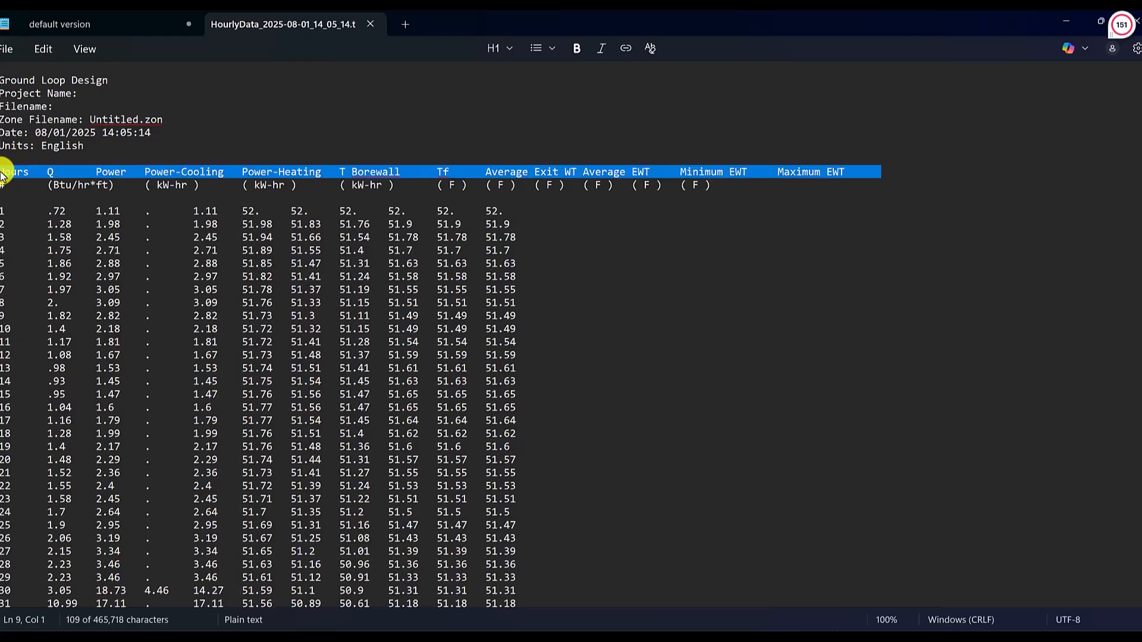
{"action": "left_click", "coordinate": [3, 173]}
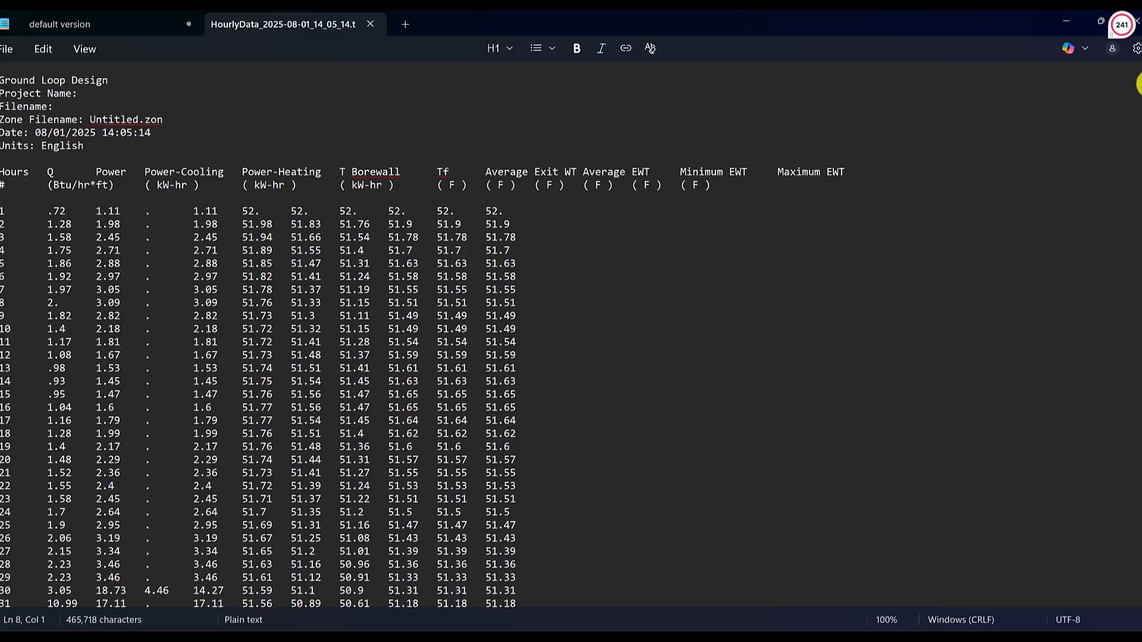
{"action": "left_click_drag", "start_coordinate": [1141, 84], "coordinate": [1141, 610]}
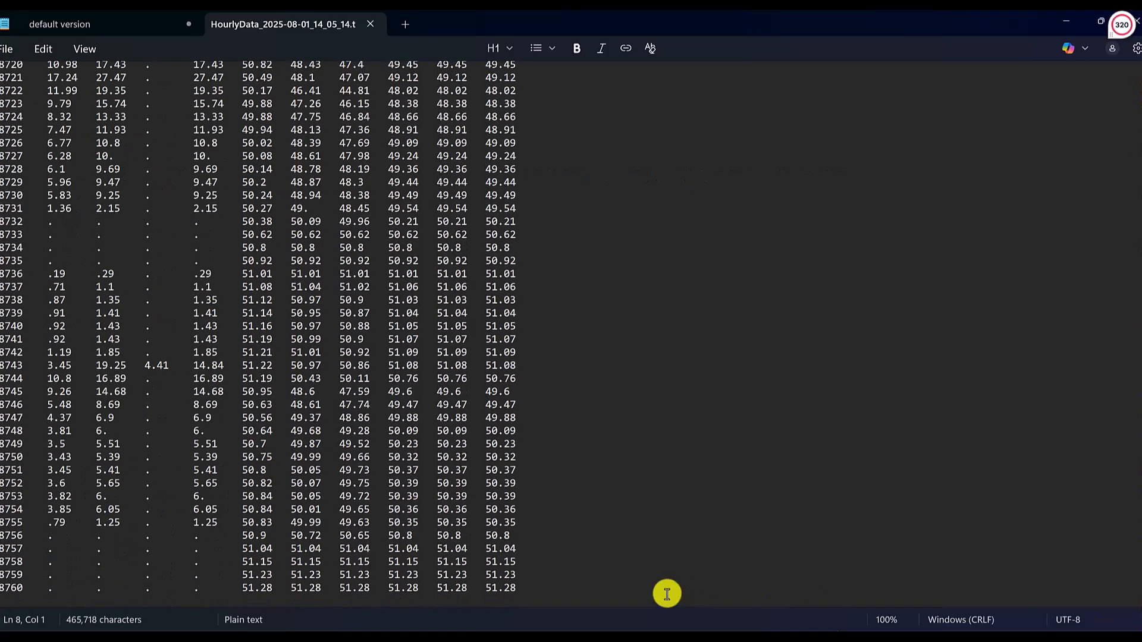
{"action": "key", "text": "ctrl+shift+End"}
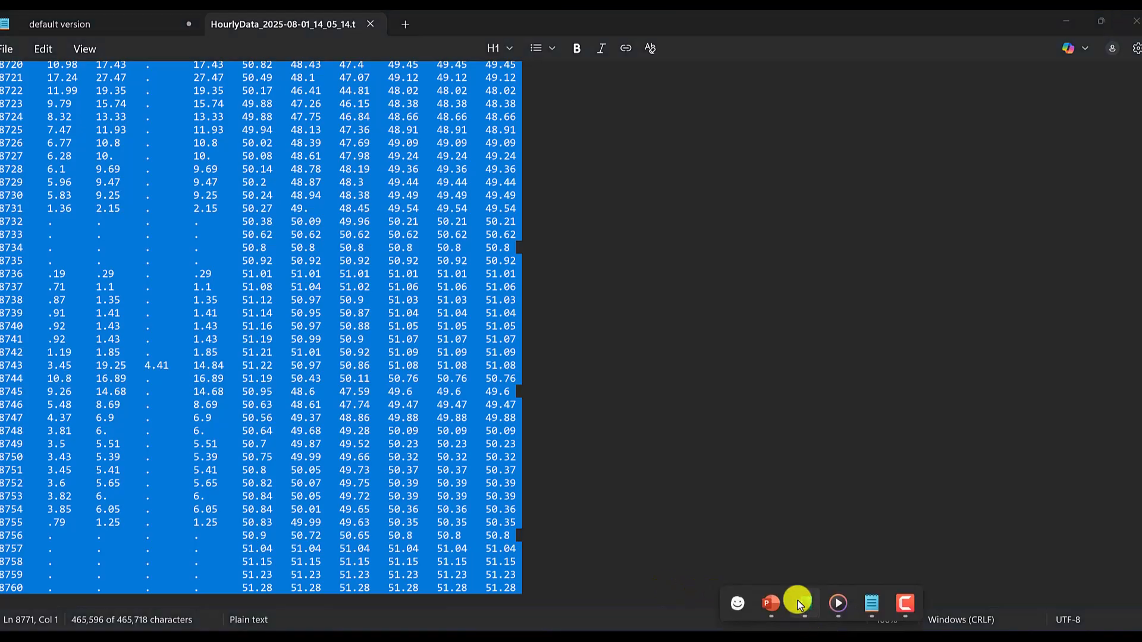
{"action": "left_click", "coordinate": [800, 605]}
{"action": "key", "text": "ctrl+v"}
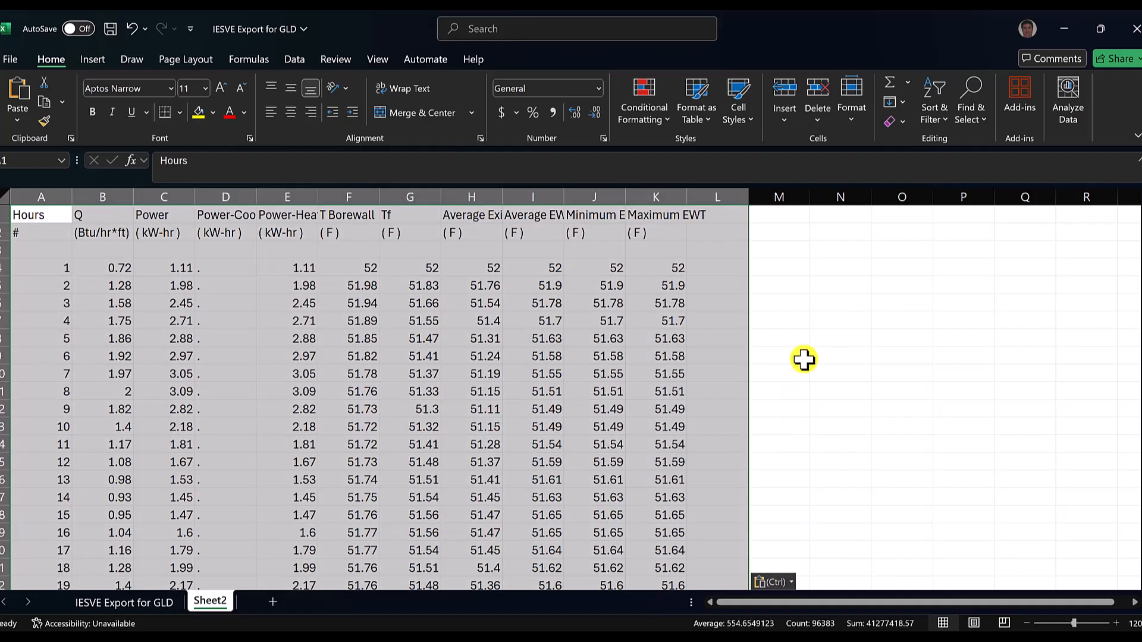
{"action": "left_click", "coordinate": [537, 211]}
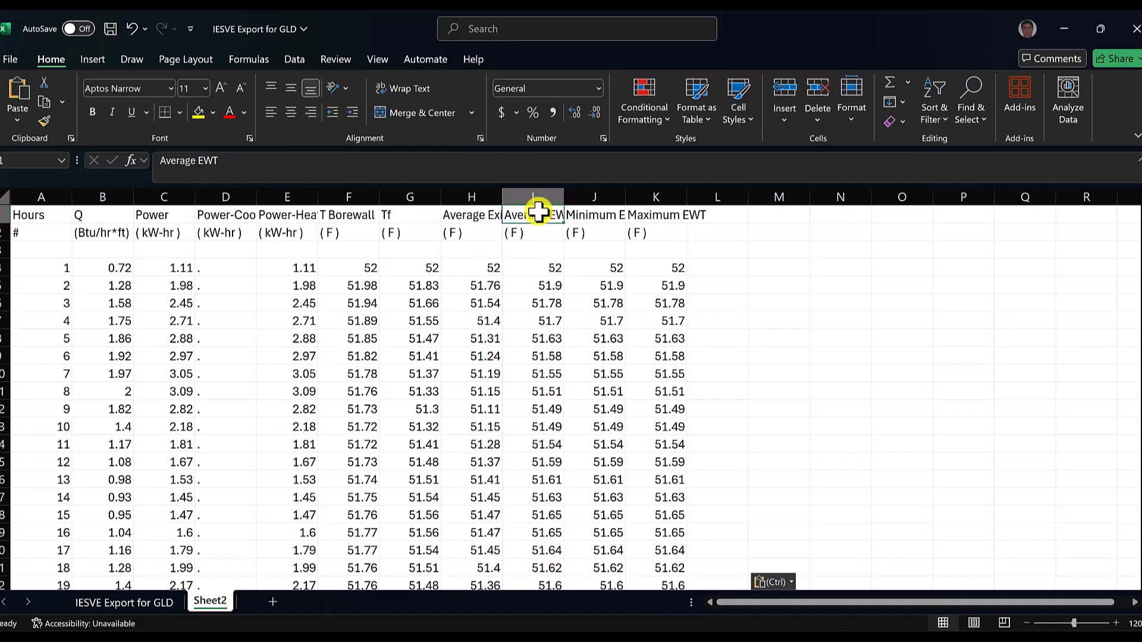
{"action": "left_click", "coordinate": [537, 196]}
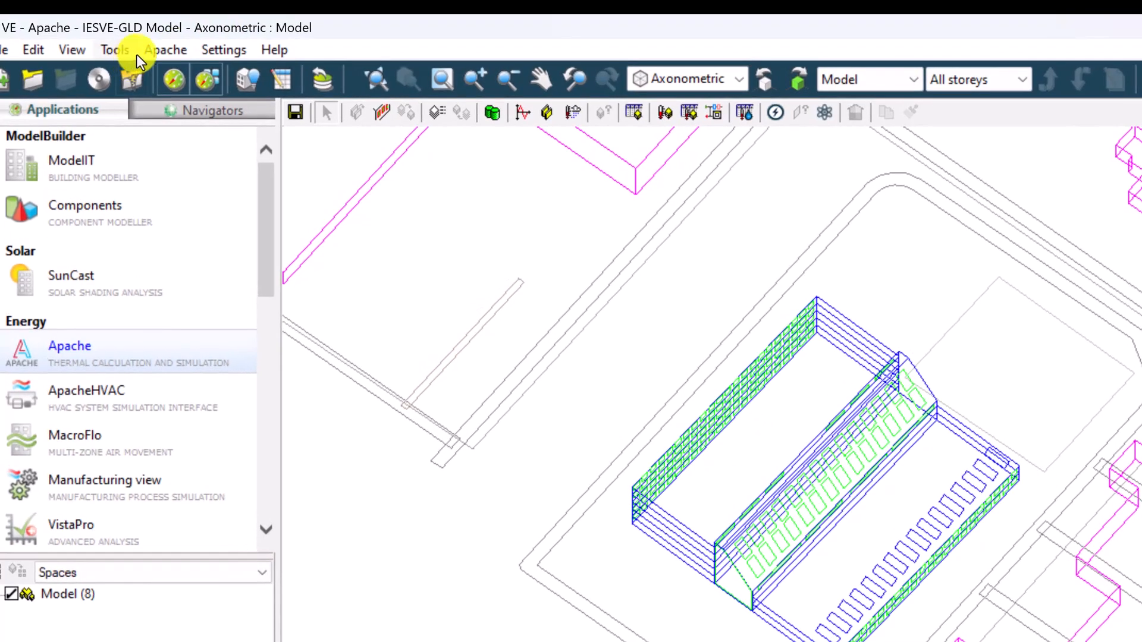
- Switch to IESVE, load the VE Python Scripts navigator, and open VEScripts
{"action": "left_click", "coordinate": [176, 113]}
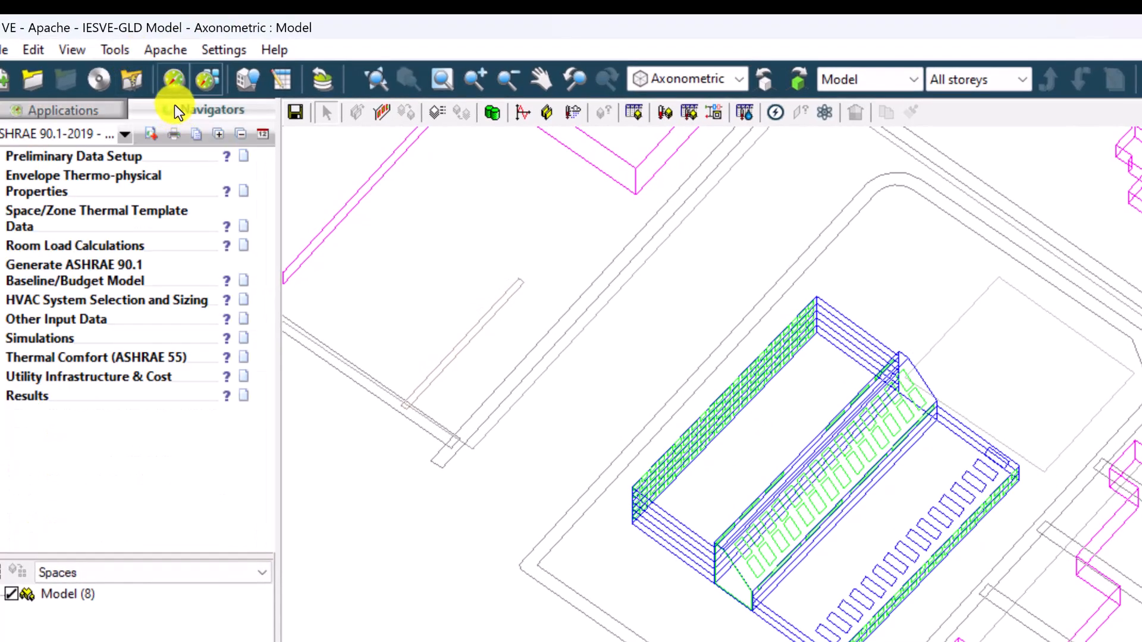
{"action": "left_click", "coordinate": [124, 134]}
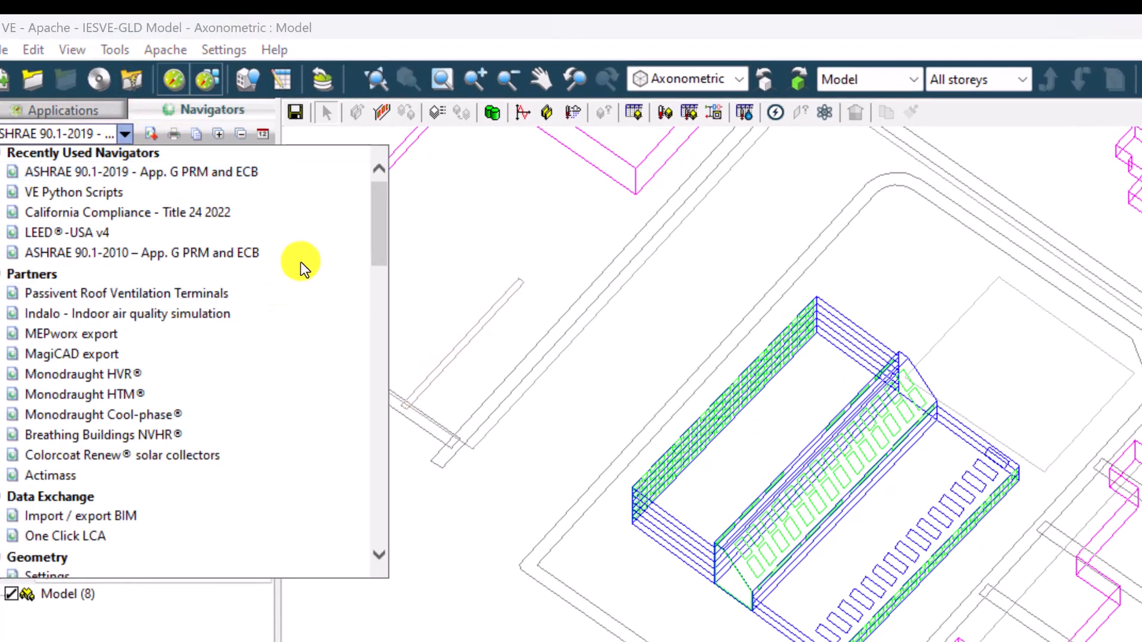
{"action": "left_click_drag", "start_coordinate": [377, 232], "coordinate": [363, 573]}
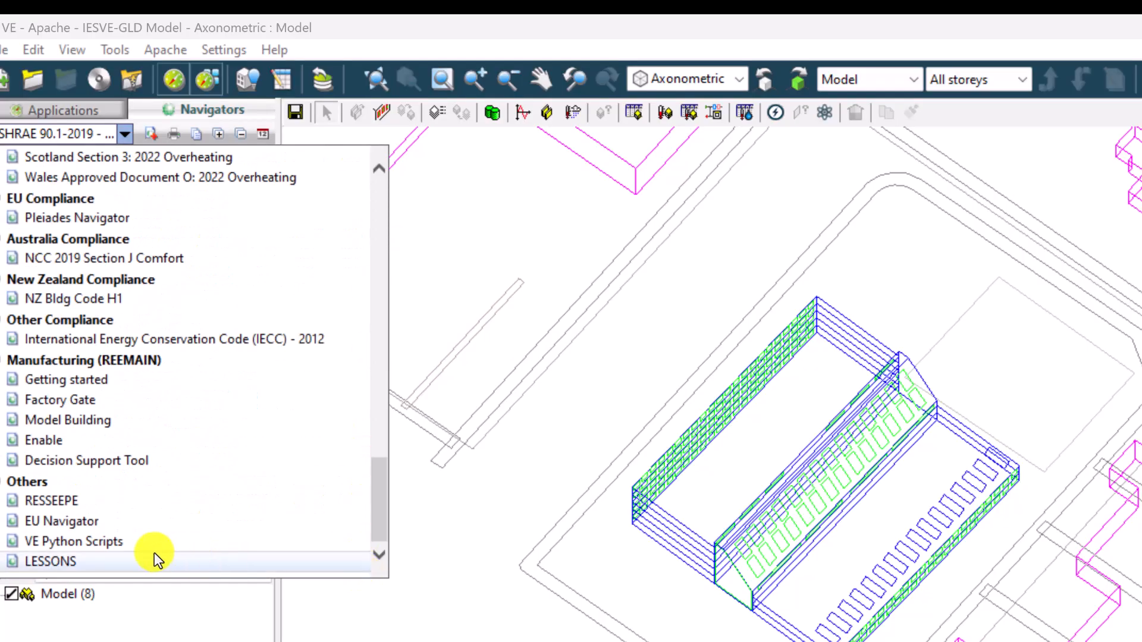
{"action": "left_click", "coordinate": [82, 543]}
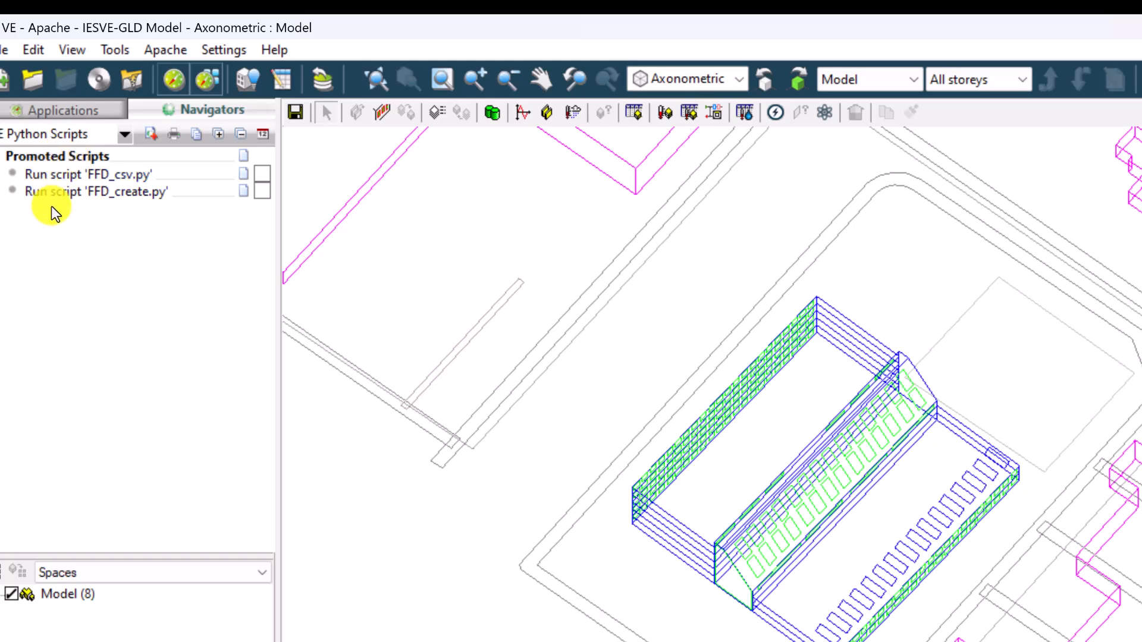
{"action": "left_click", "coordinate": [130, 49]}
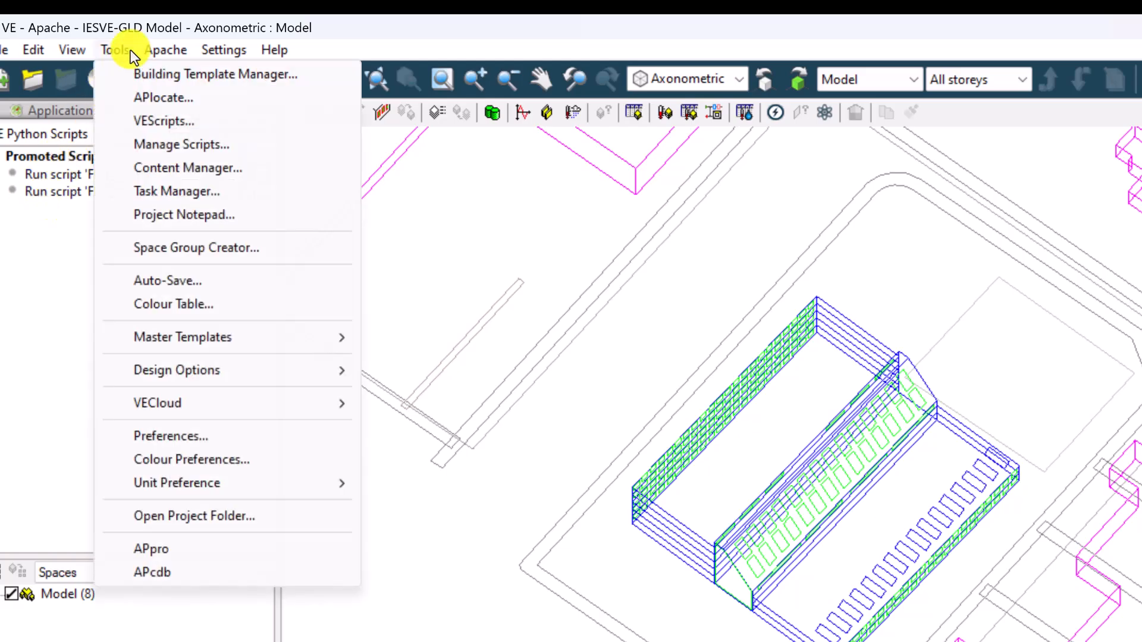
{"action": "left_click", "coordinate": [143, 120]}
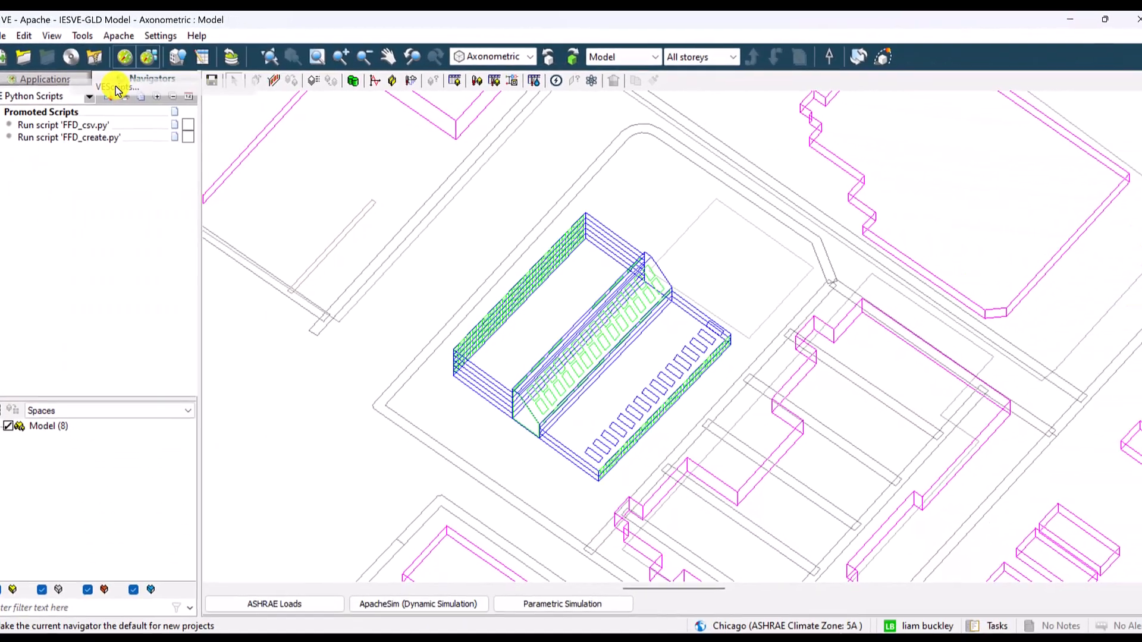
- Examine the FFD_create.py and FFD_csv.py scripts and the navigator promotion option in the VEScript Python Editor, and close the editor
{"action": "left_click_drag", "start_coordinate": [554, 93], "coordinate": [564, 161]}
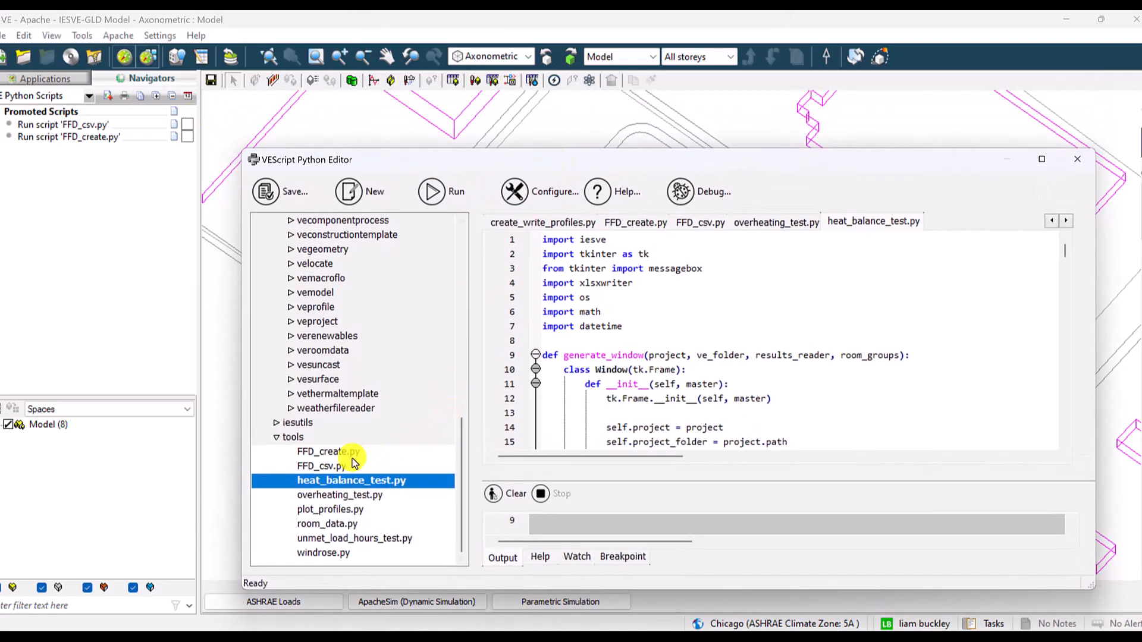
{"action": "left_click", "coordinate": [319, 454]}
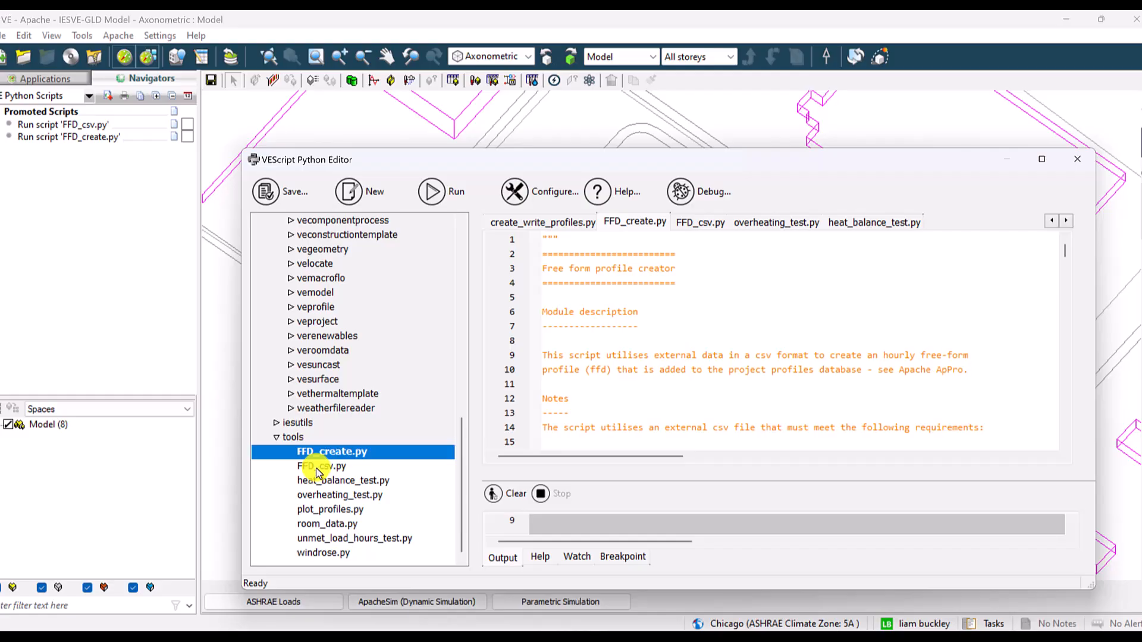
{"action": "left_click", "coordinate": [317, 467]}
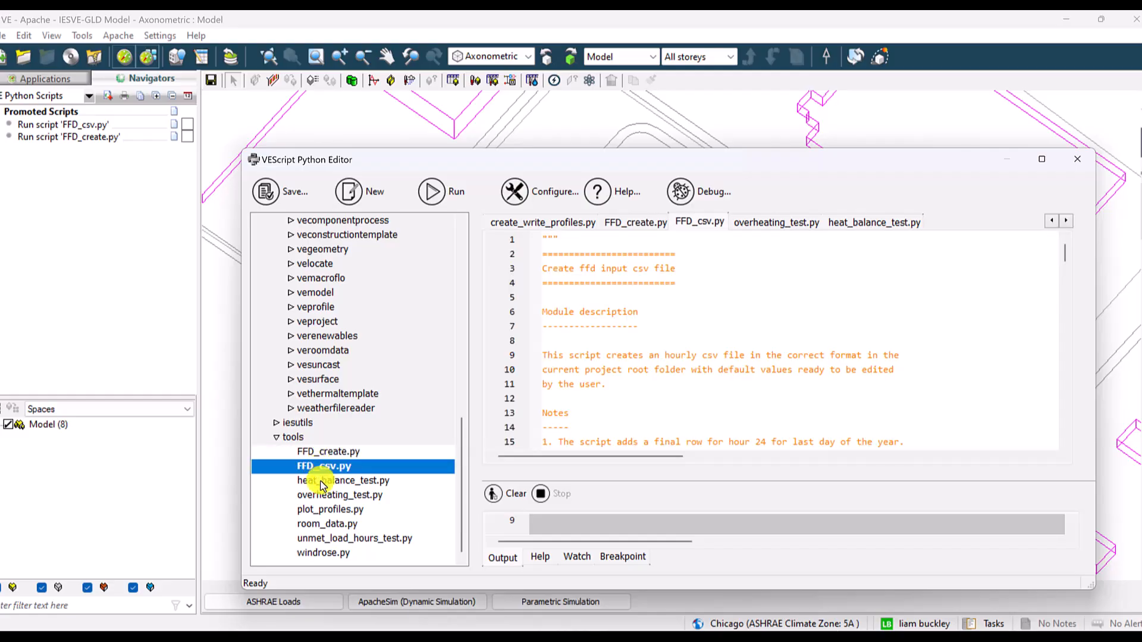
{"action": "left_click", "coordinate": [319, 480]}
{"action": "right_click", "coordinate": [320, 483]}
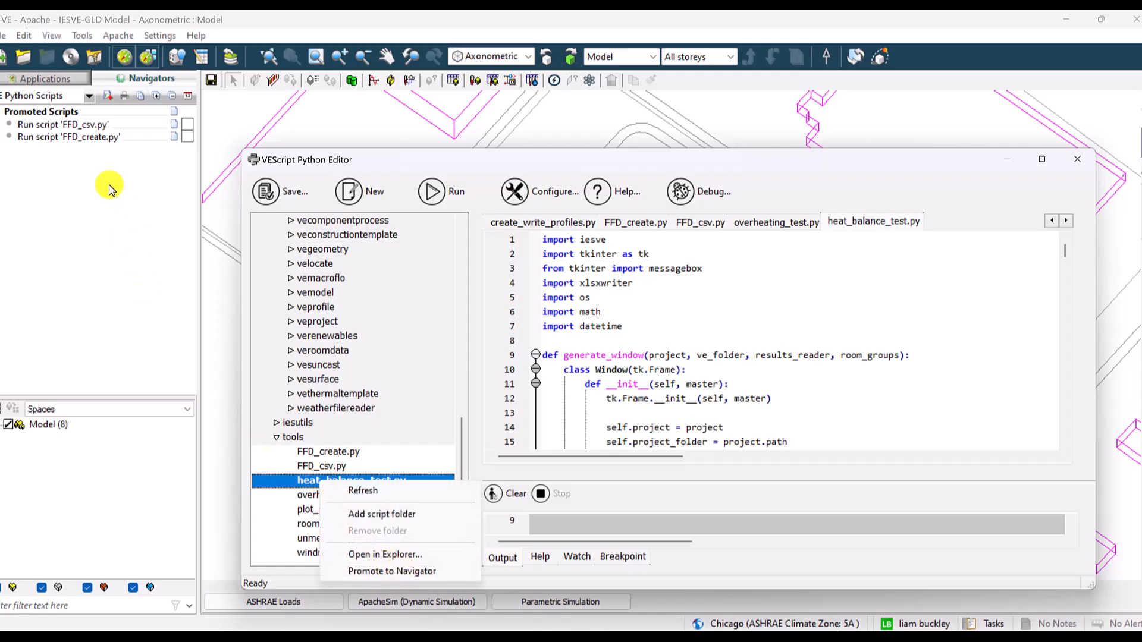
{"action": "left_click", "coordinate": [1070, 162]}
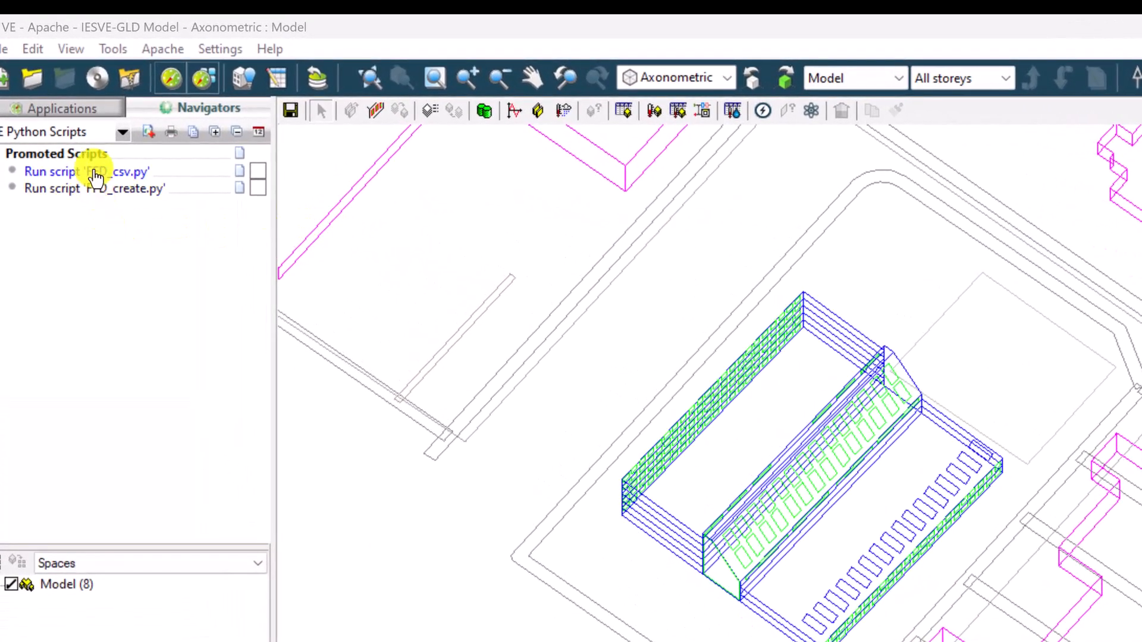
- Run the FFD_csv.py script to create an absolute-type CSV file in IP units named FromGLD_ffd_input_data.csv
{"action": "left_click", "coordinate": [95, 178]}
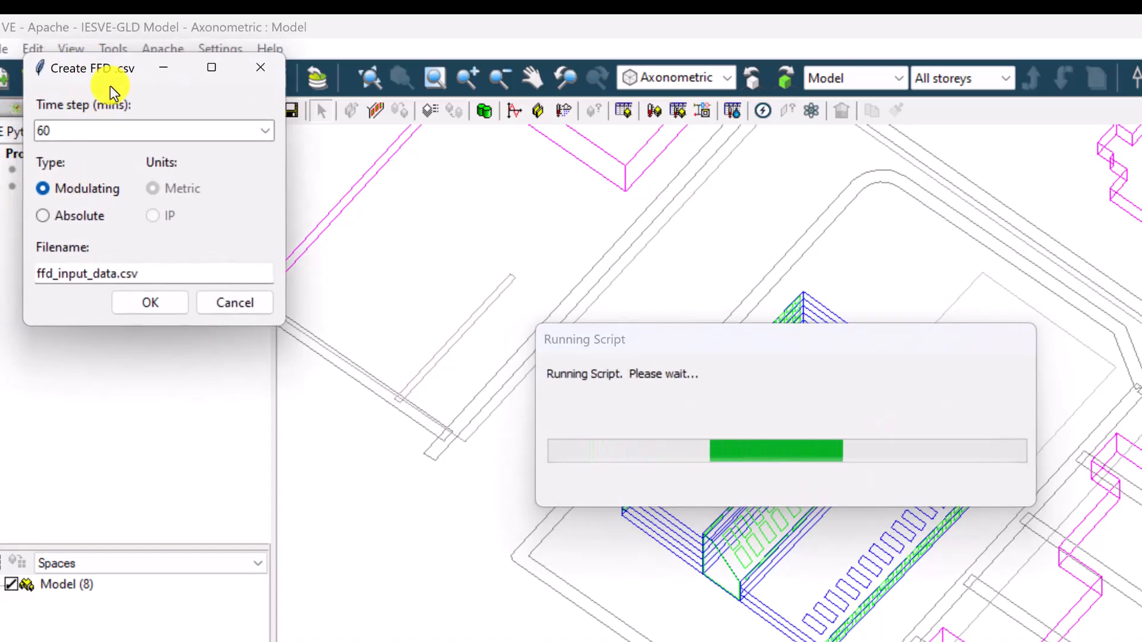
{"action": "left_click_drag", "start_coordinate": [110, 86], "coordinate": [250, 305]}
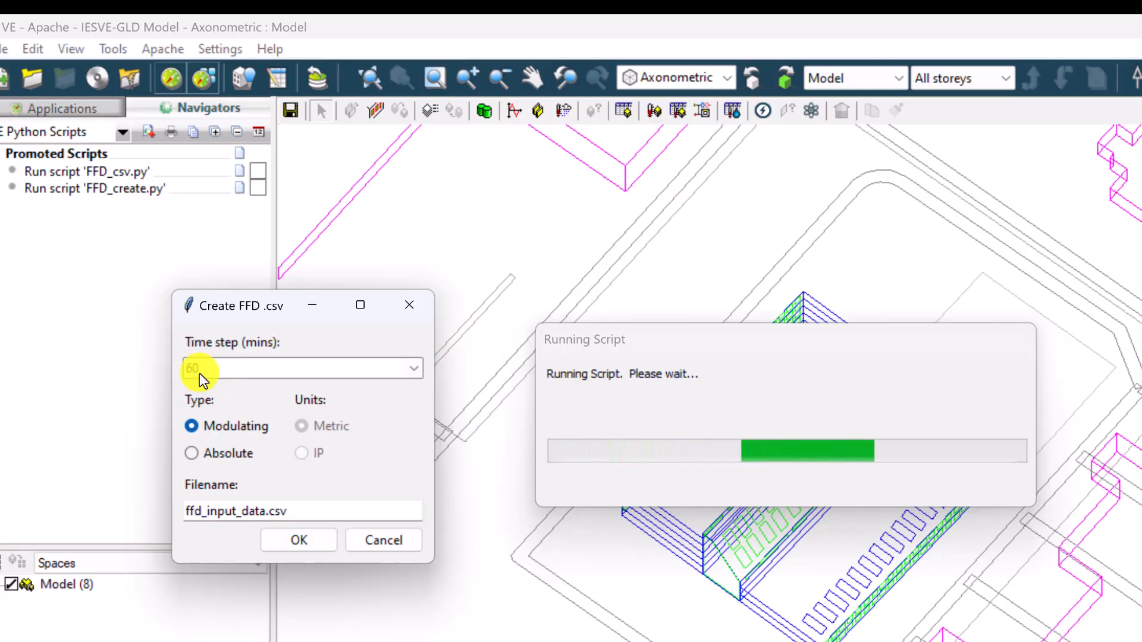
{"action": "left_click", "coordinate": [194, 457]}
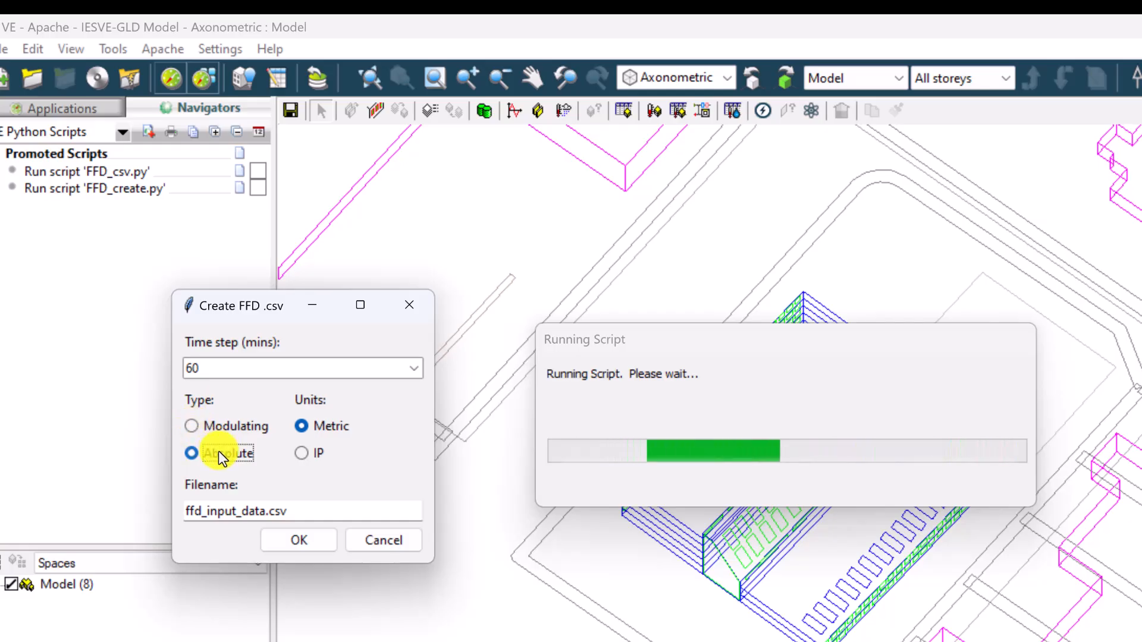
{"action": "left_click", "coordinate": [320, 452]}
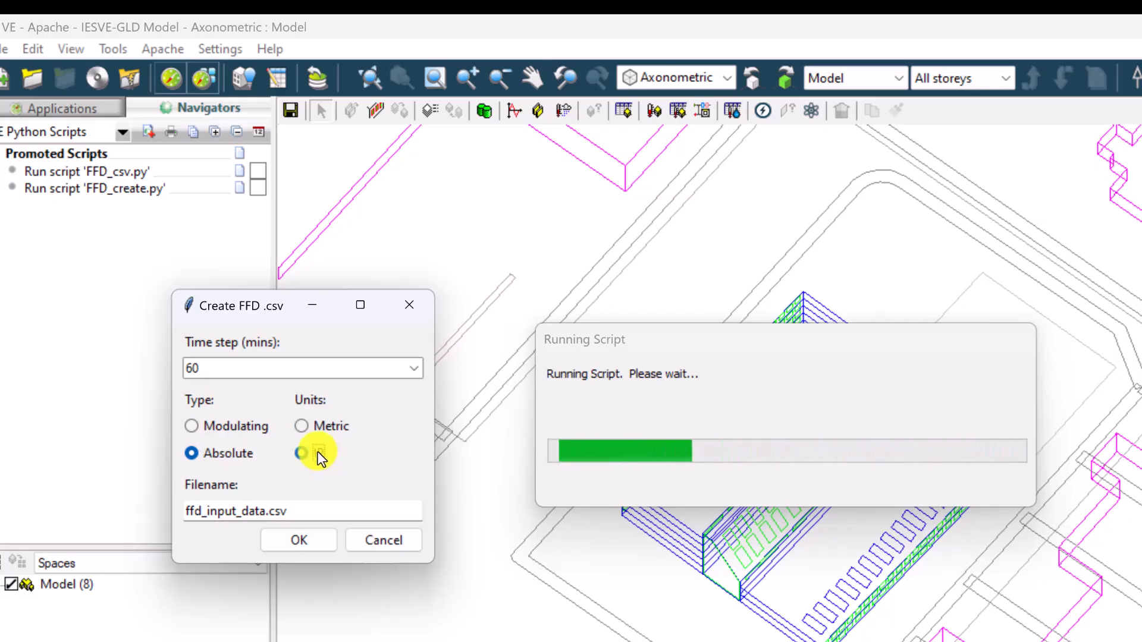
{"action": "left_click", "coordinate": [184, 505]}
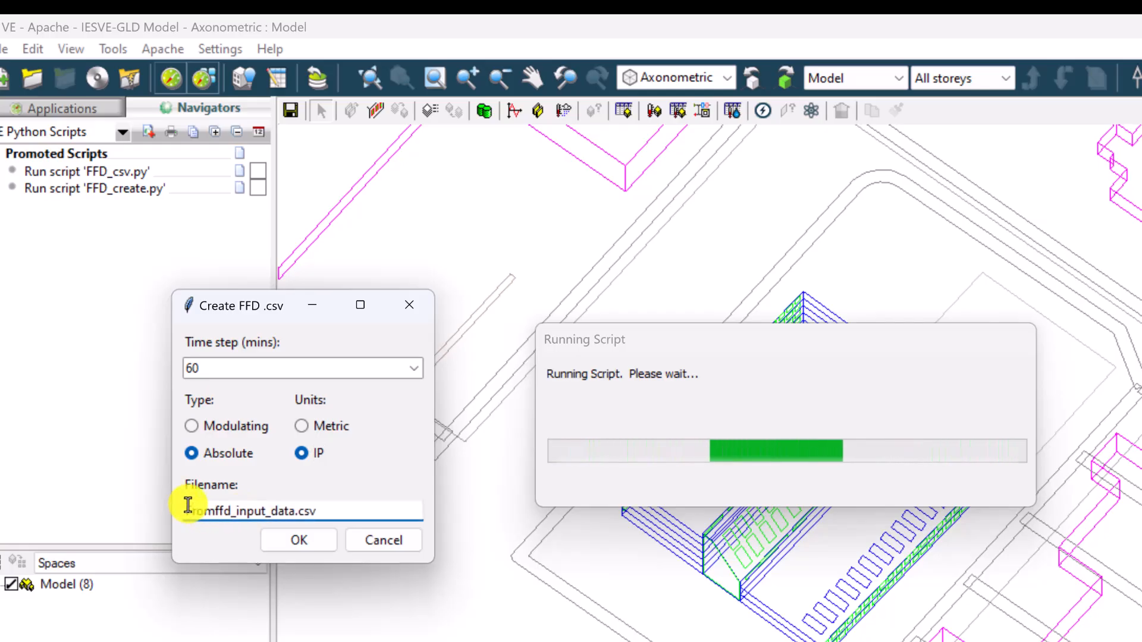
{"action": "type", "text": "fromGLD"}
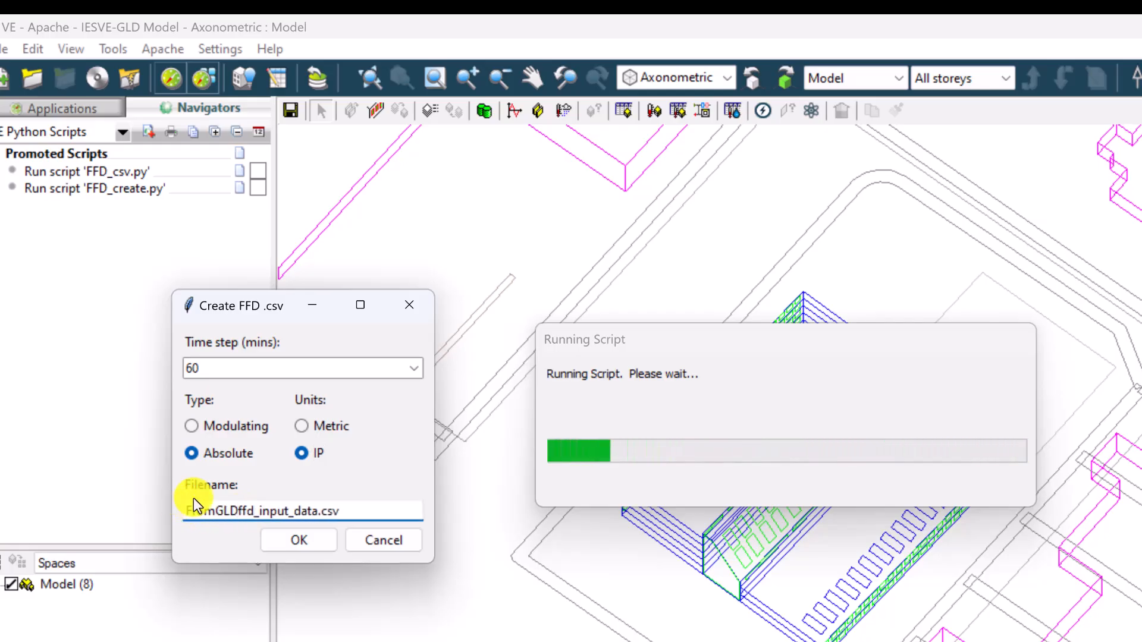
{"action": "type", "text": "_"}
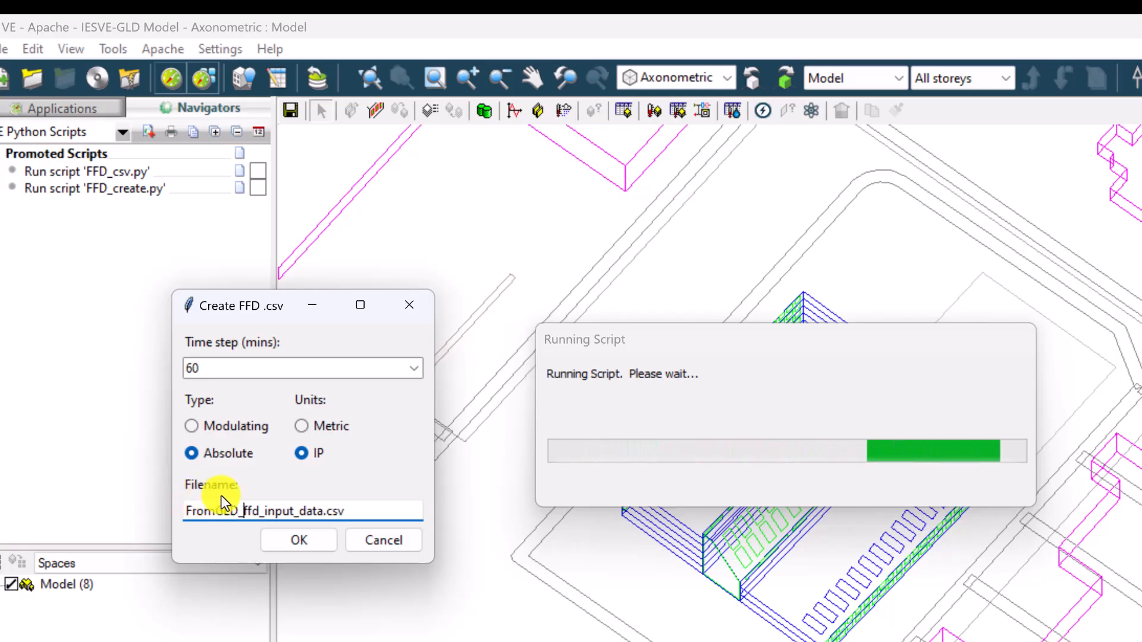
{"action": "left_click", "coordinate": [303, 537]}
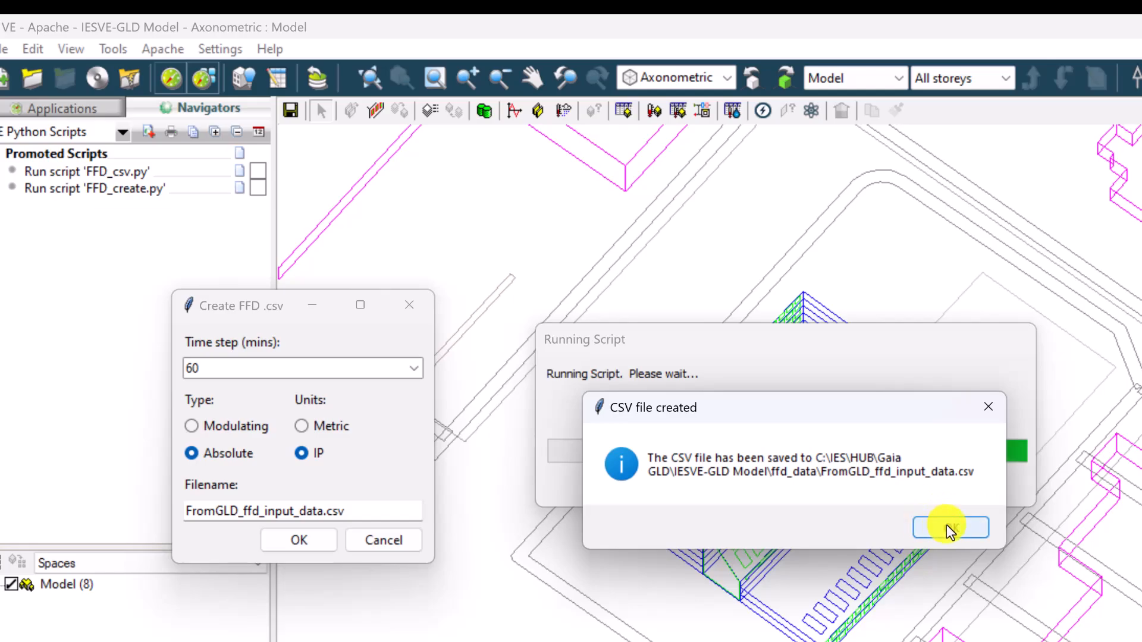
{"action": "left_click", "coordinate": [947, 525]}
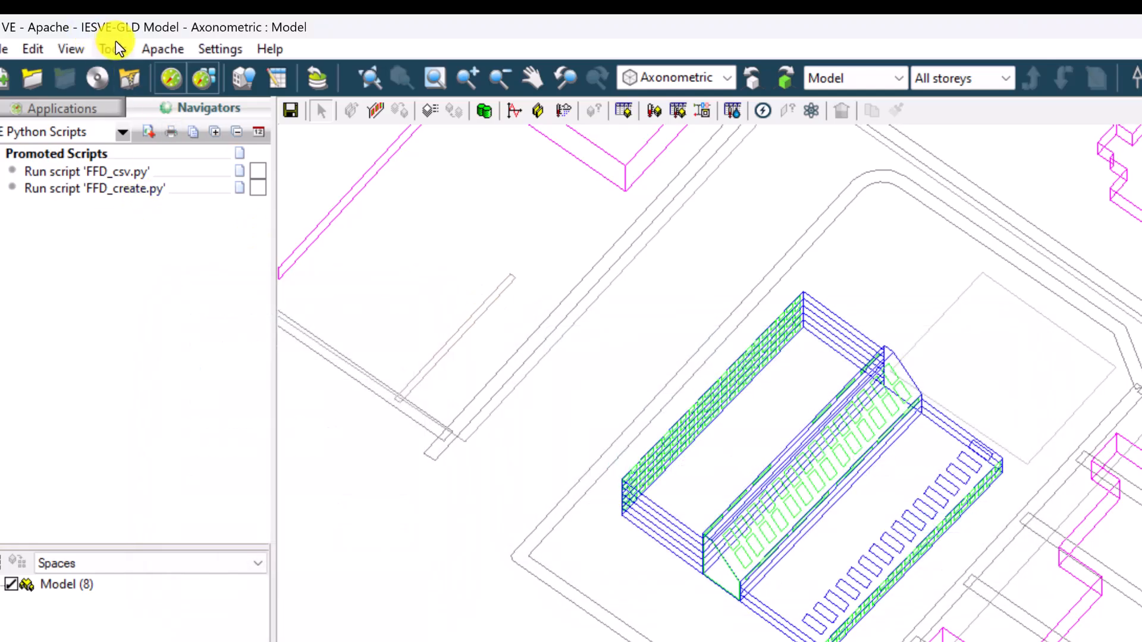
- Open the project folder and, from its ffd_data subfolder, open the FromGLD_ffd_input_data file in Excel
{"action": "left_click", "coordinate": [113, 48]}
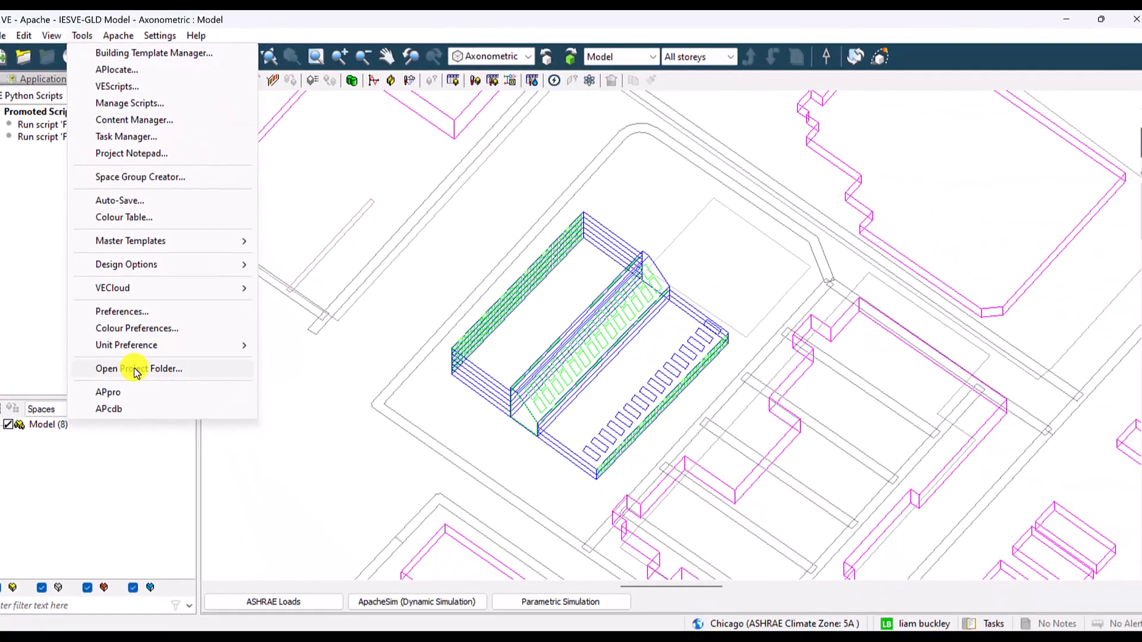
{"action": "left_click", "coordinate": [147, 370]}
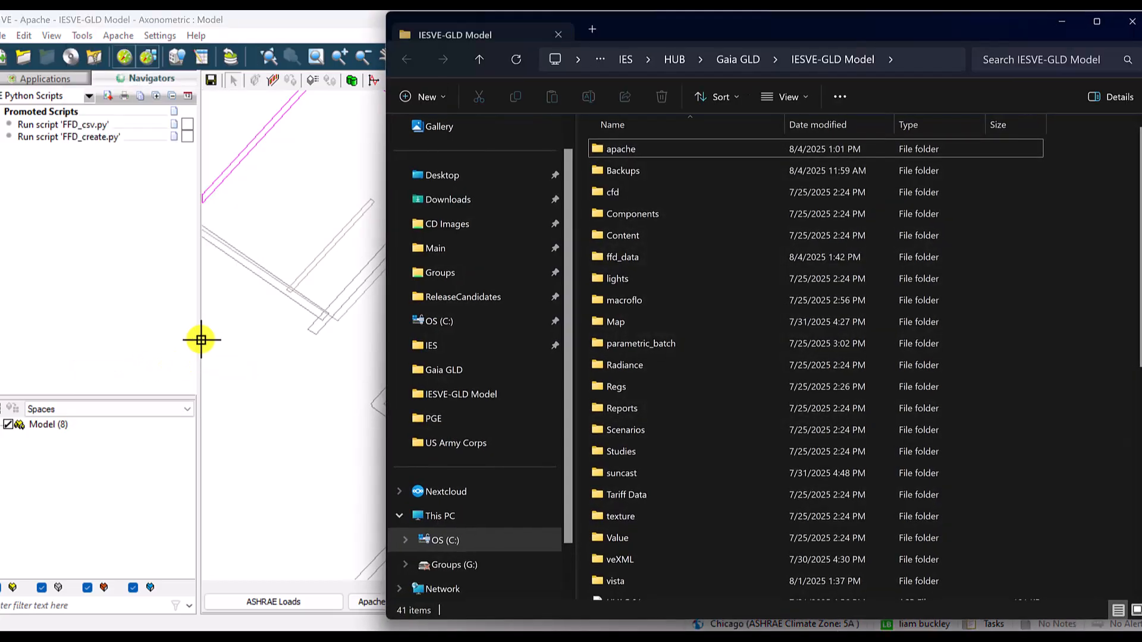
{"action": "left_click", "coordinate": [657, 259]}
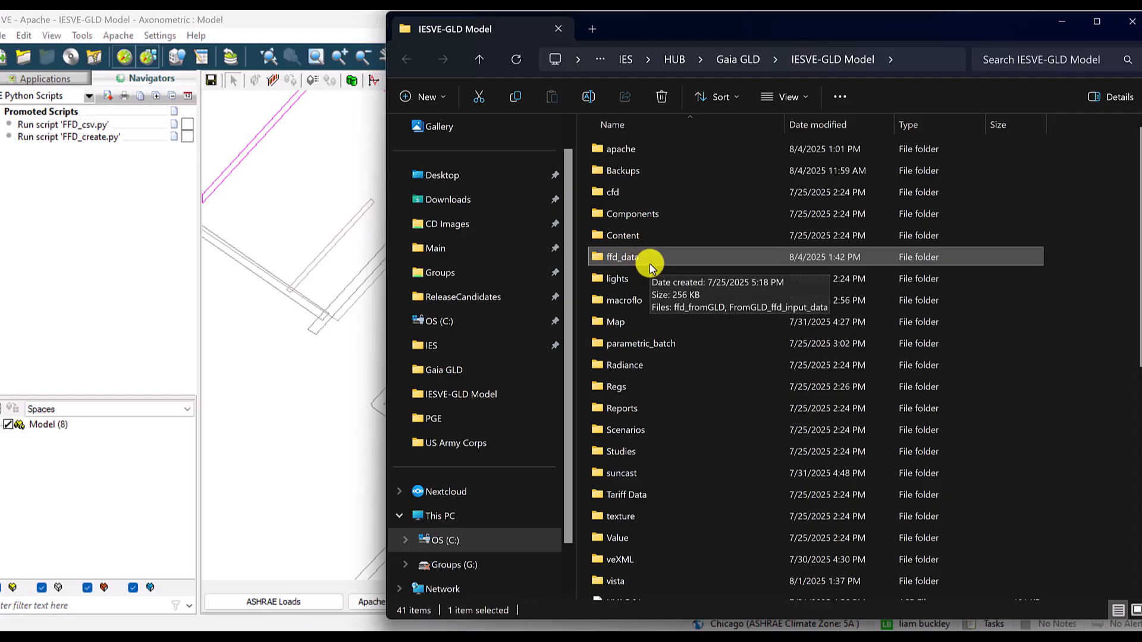
{"action": "double_click", "coordinate": [652, 257]}
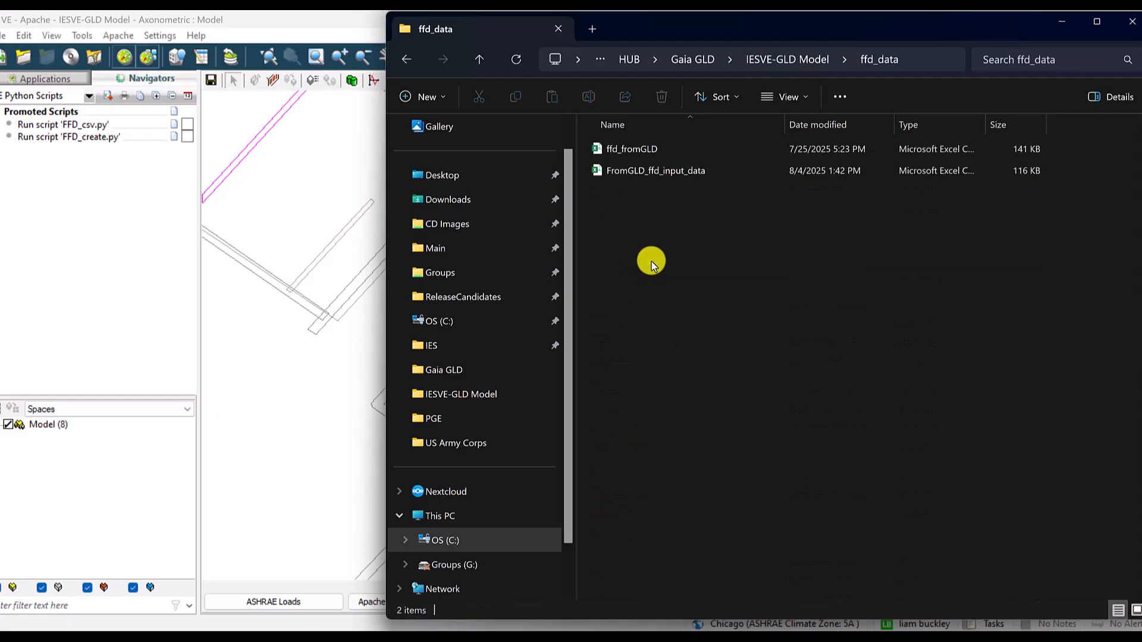
{"action": "left_click", "coordinate": [661, 172]}
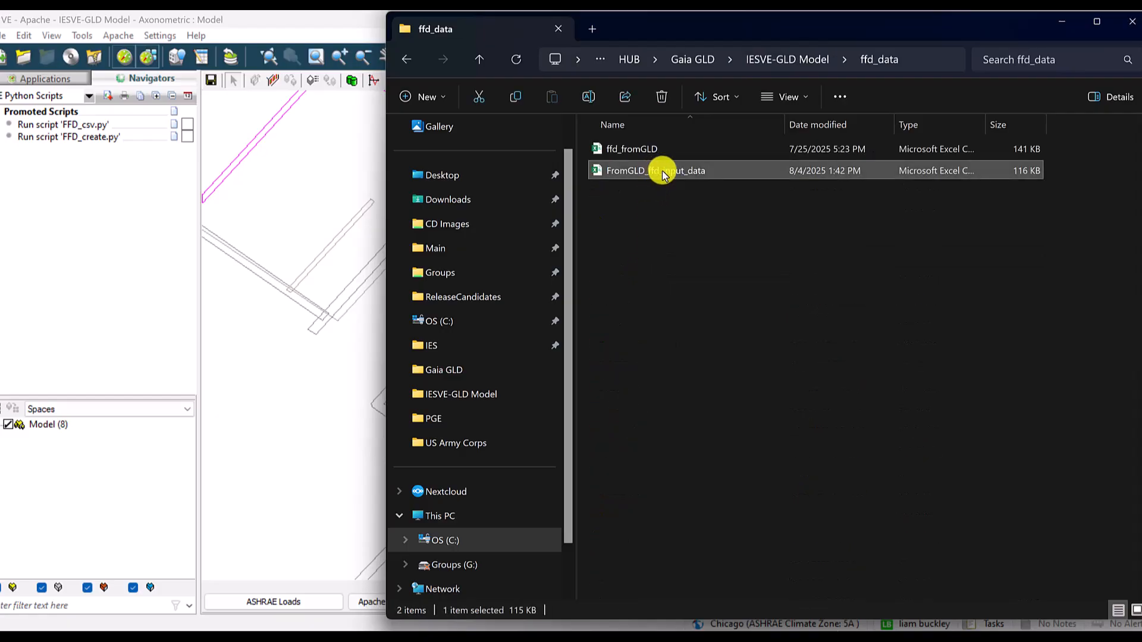
{"action": "double_click", "coordinate": [662, 170]}
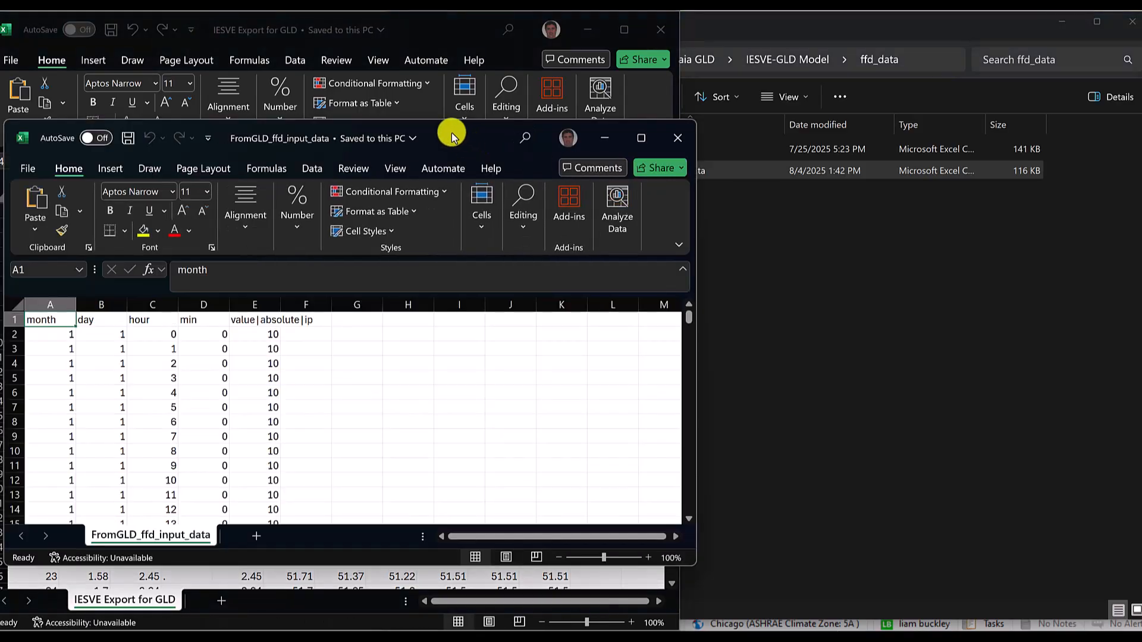
- Arrange the FromGLD_ffd_input_data window at full height beside the IESVE Export for GLD workbook, and minimize the File Explorer window
{"action": "left_click_drag", "start_coordinate": [451, 137], "coordinate": [893, 193]}
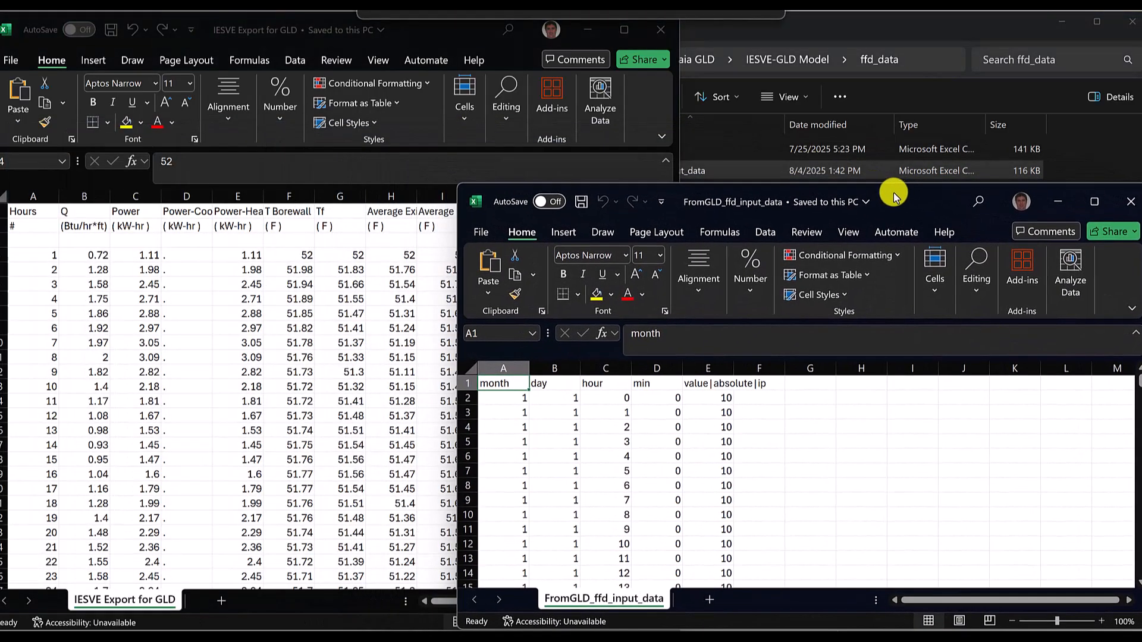
{"action": "left_click_drag", "start_coordinate": [456, 220], "coordinate": [682, 217]}
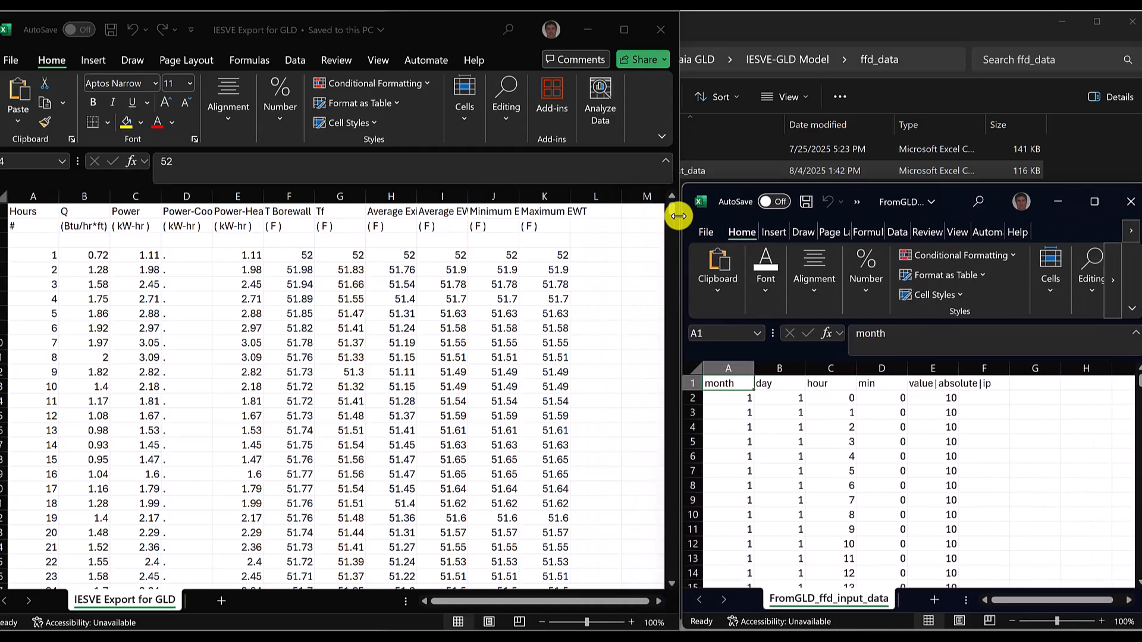
{"action": "left_click", "coordinate": [874, 182]}
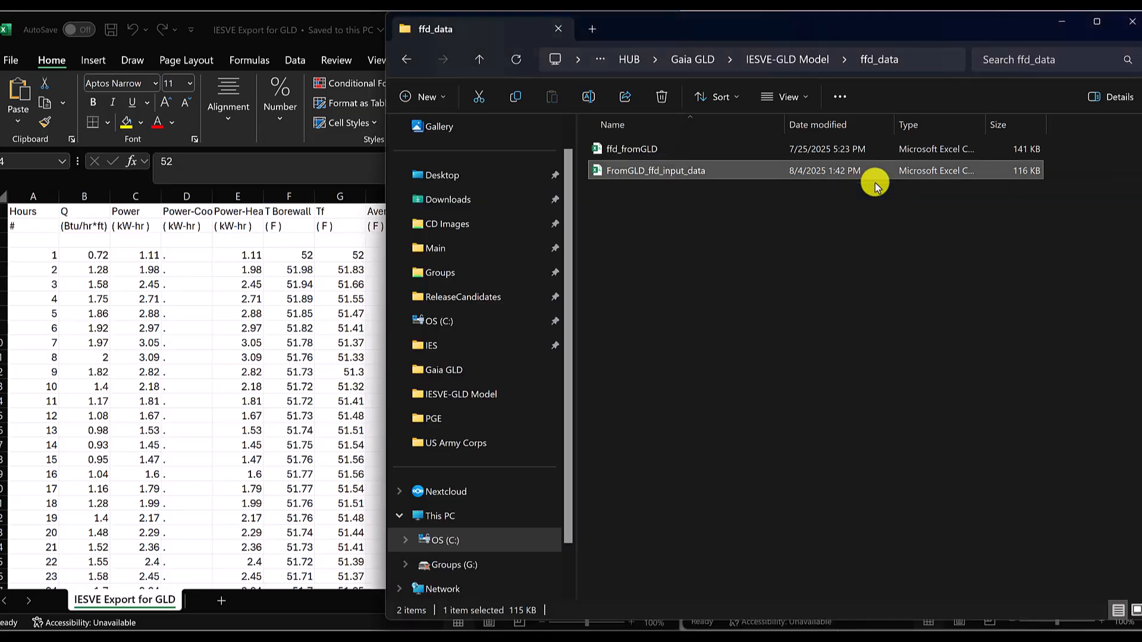
{"action": "left_click", "coordinate": [1057, 25]}
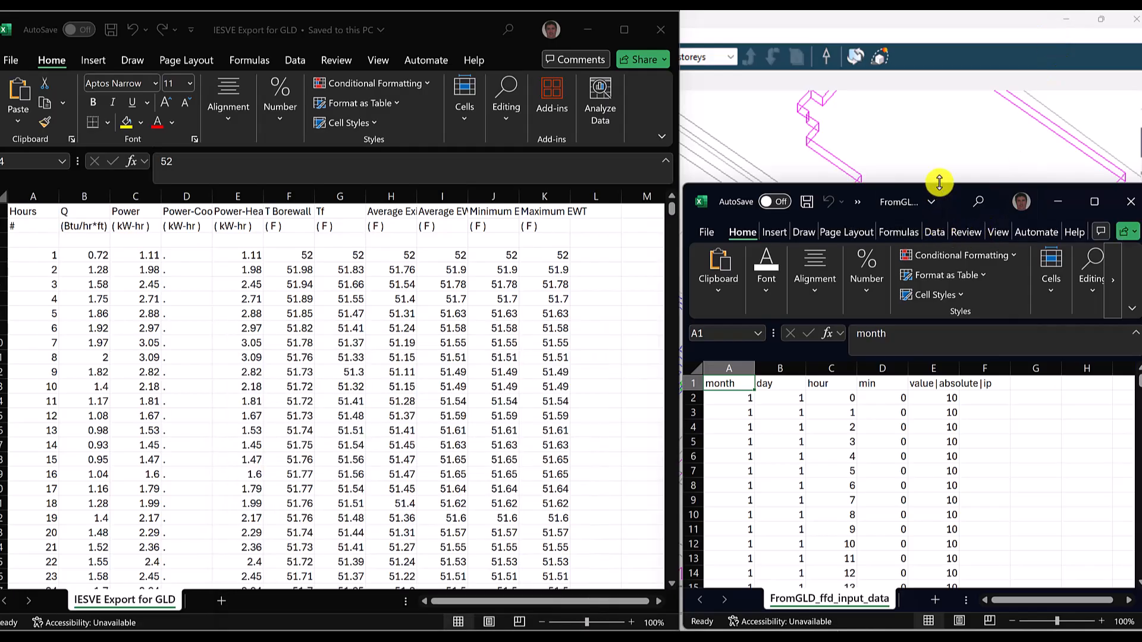
{"action": "left_click_drag", "start_coordinate": [939, 183], "coordinate": [918, 30]}
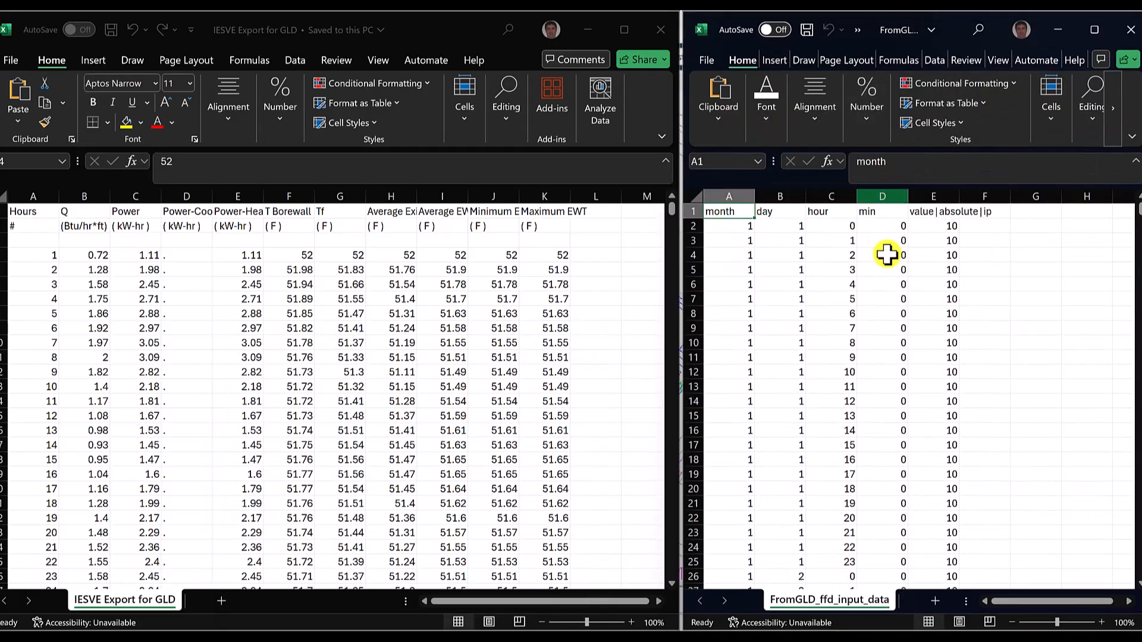
- Copy the hourly Average EWT values into the value|absolute|ip column of FromGLD_ffd_input_data starting at cell E2, and save the file
{"action": "left_click", "coordinate": [931, 225]}
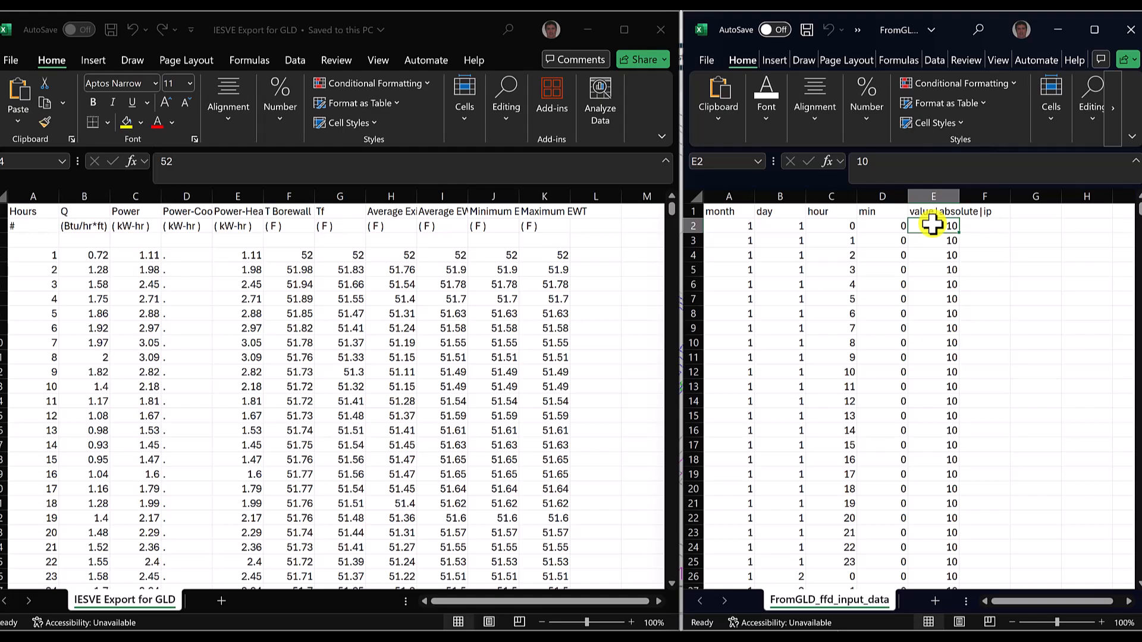
{"action": "left_click", "coordinate": [444, 29]}
{"action": "key", "text": "ctrl+shift+Down"}
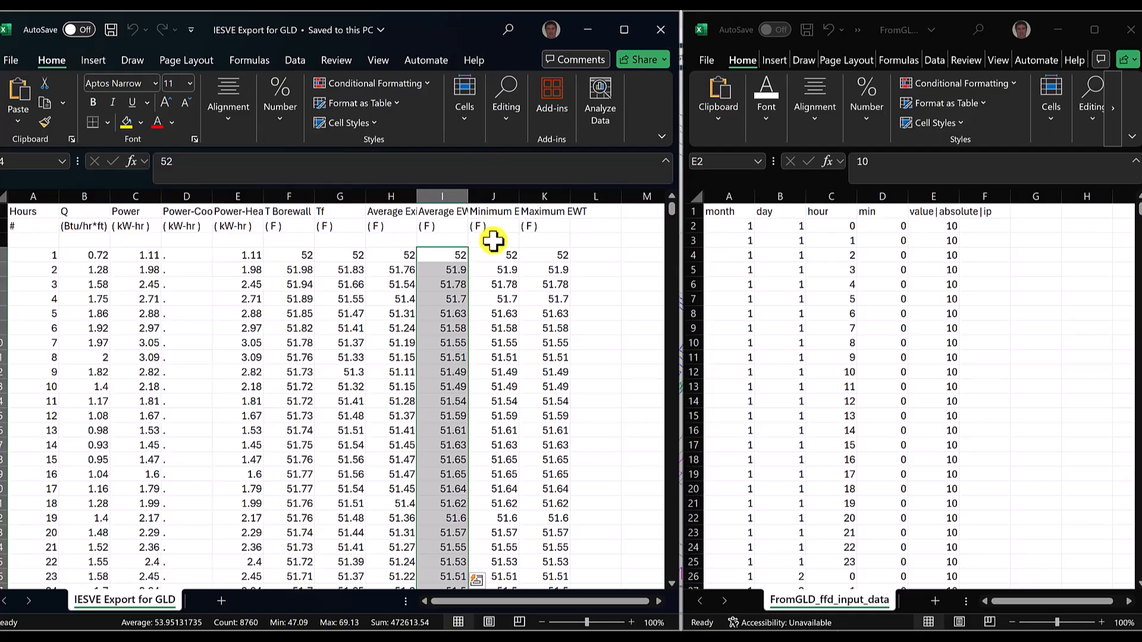
{"action": "key", "text": "ctrl+c"}
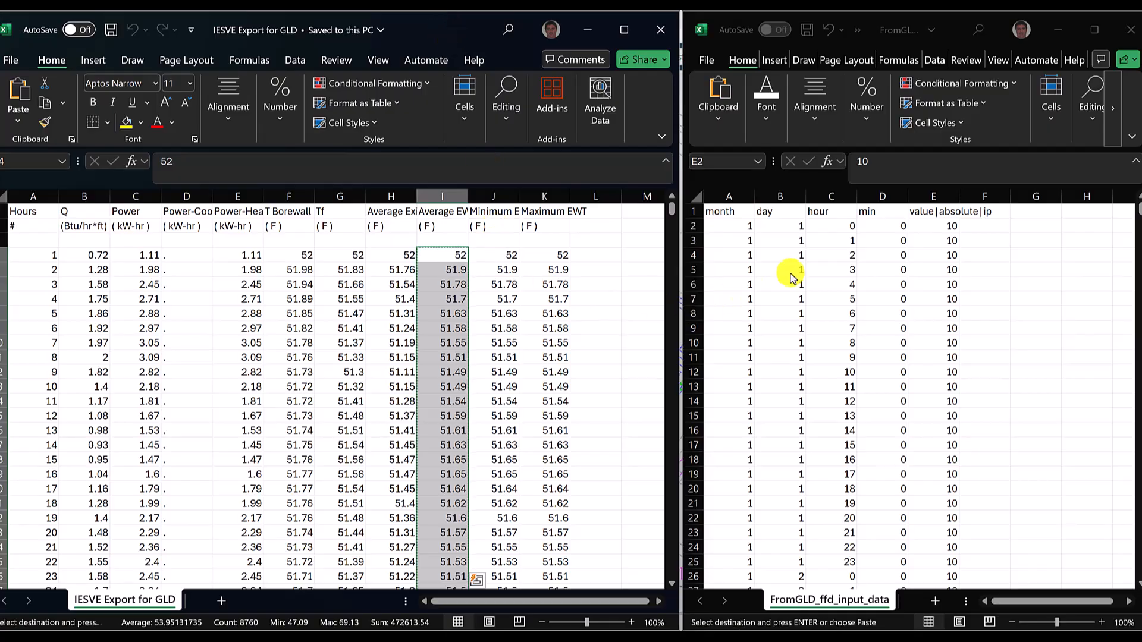
{"action": "left_click", "coordinate": [948, 232]}
{"action": "key", "text": "ctrl+v"}
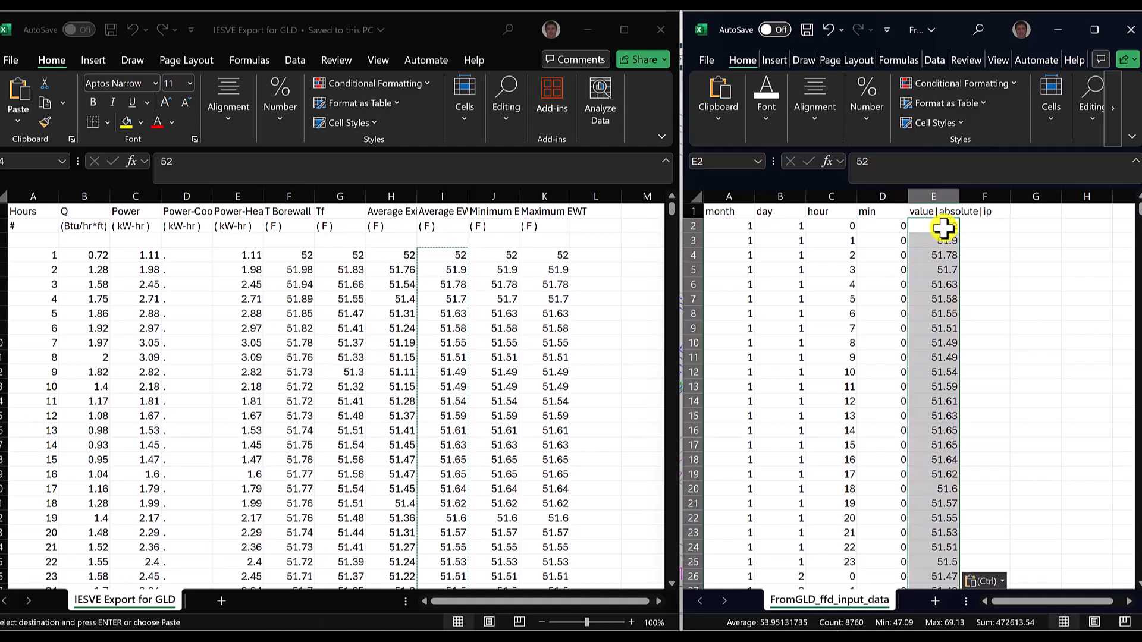
{"action": "left_click", "coordinate": [807, 31]}
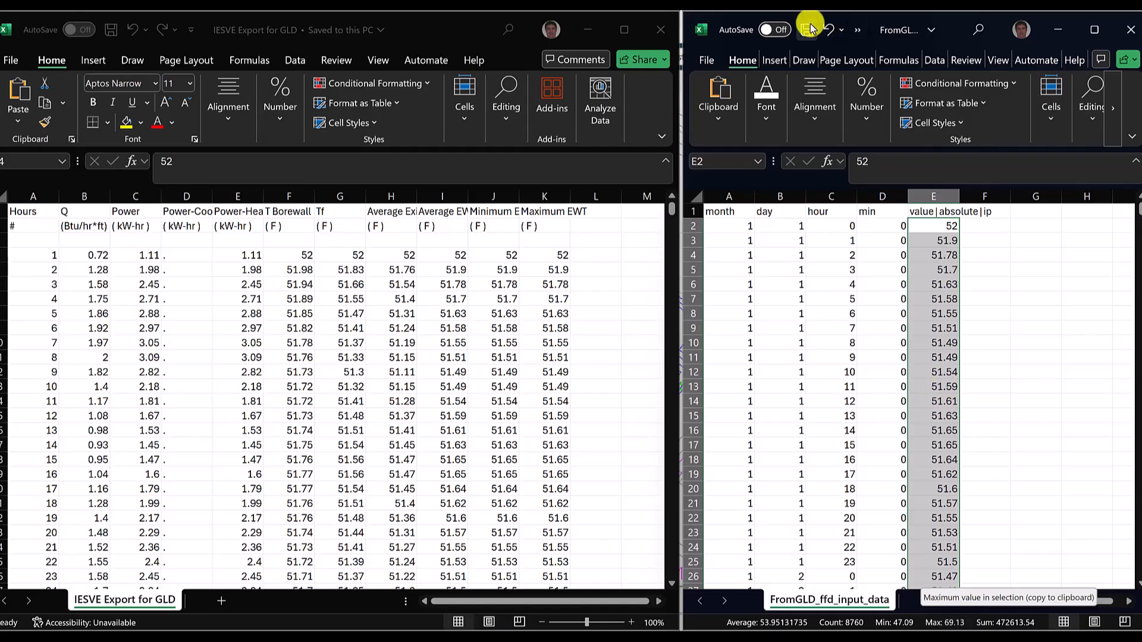
- Return to IESVE, mark the FFD_csv.py script as complete, and run FFD_create.py with the FromGLD_ffd_input_data CSV file
{"action": "left_click", "coordinate": [1058, 33]}
{"action": "left_click", "coordinate": [962, 25]}
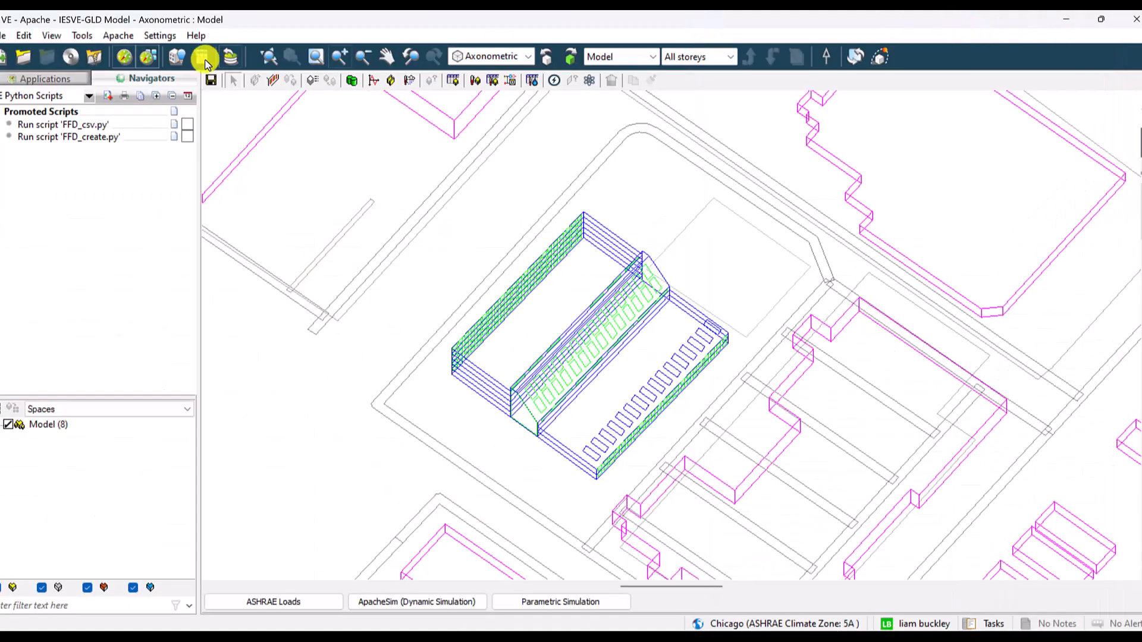
{"action": "left_click", "coordinate": [188, 124]}
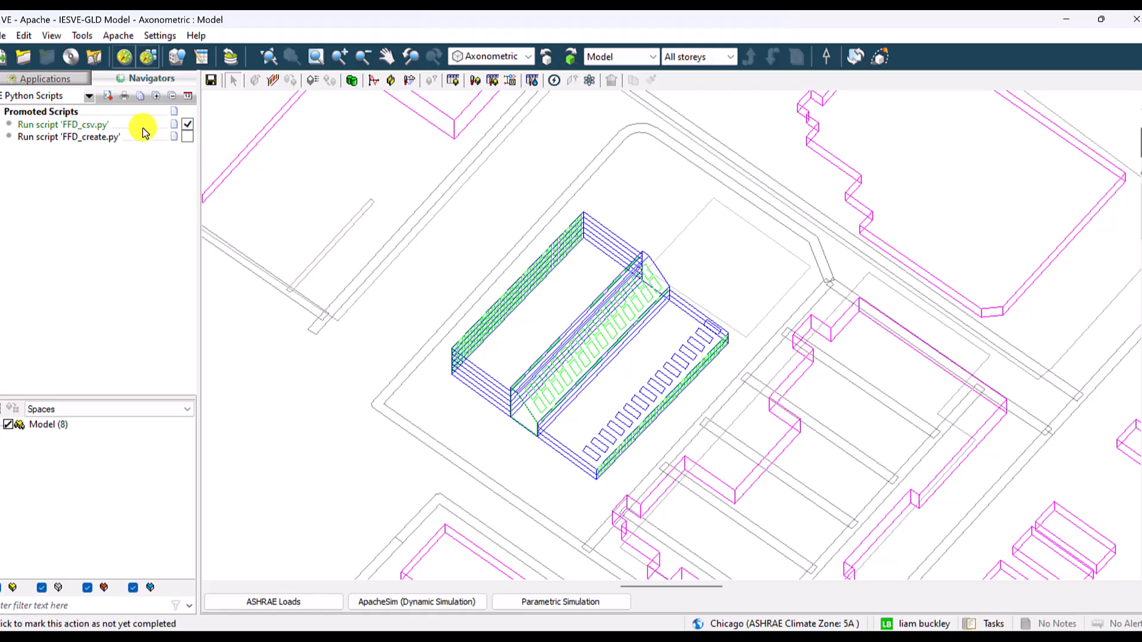
{"action": "left_click", "coordinate": [65, 143]}
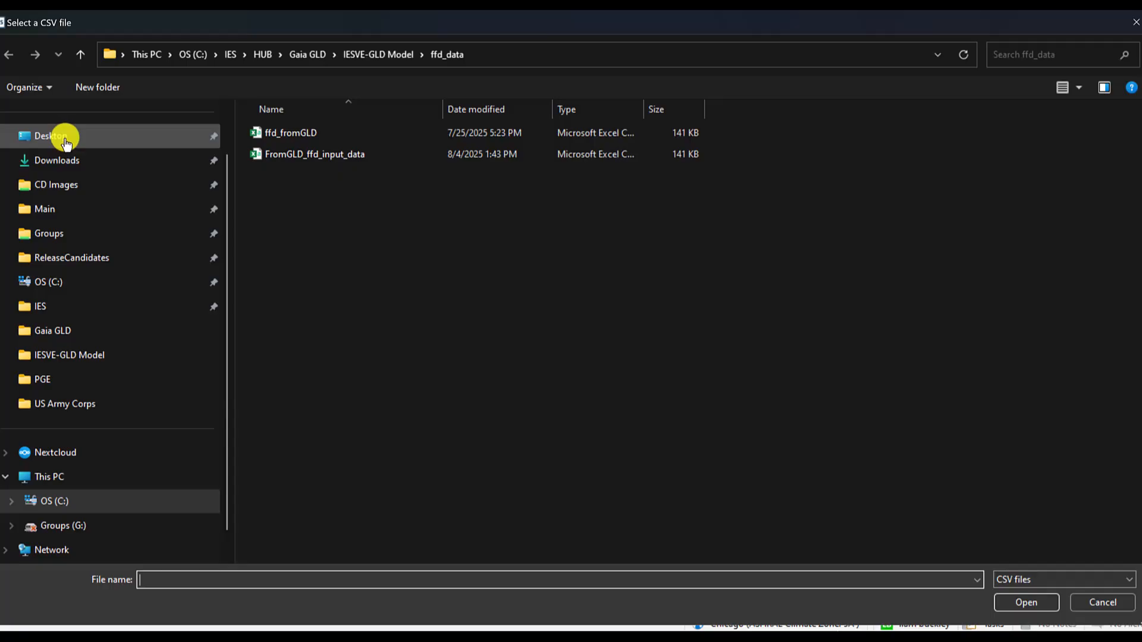
{"action": "left_click", "coordinate": [380, 153]}
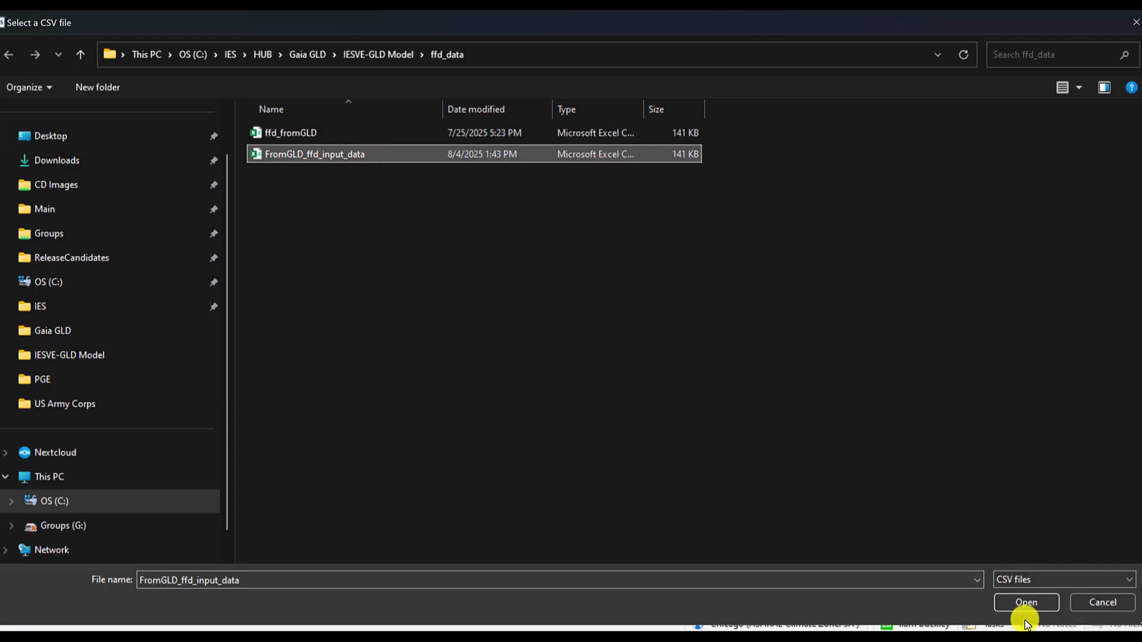
{"action": "left_click", "coordinate": [1027, 602]}
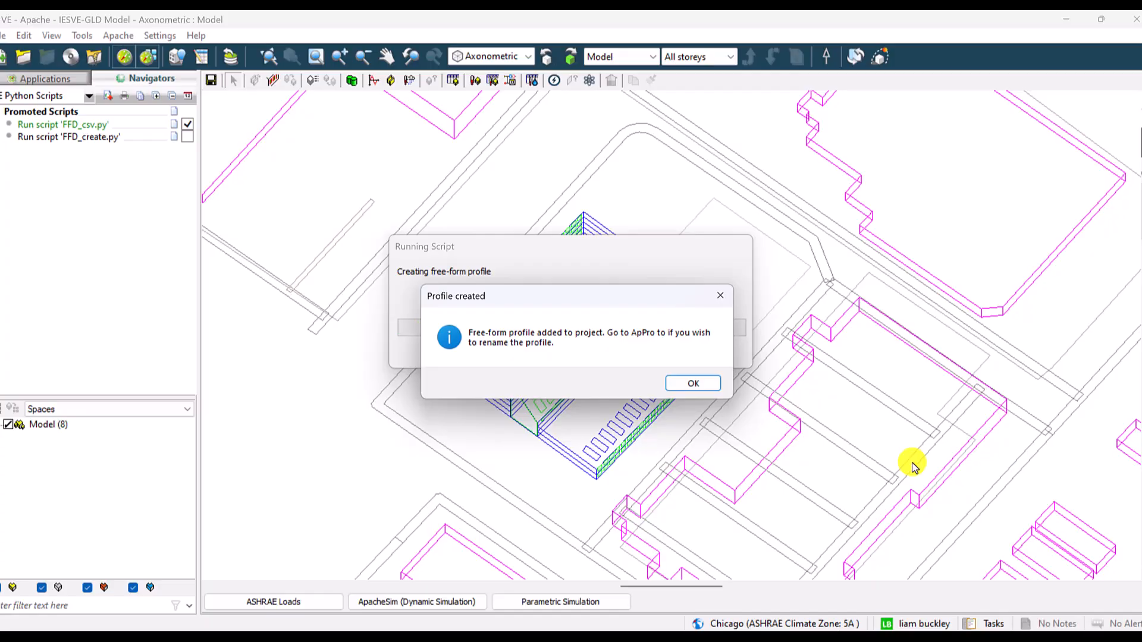
- Dismiss the profile creation notice and open the FromGLD_ffd_input_data free-form profile from the project profiles database for editing
{"action": "left_click", "coordinate": [694, 381]}
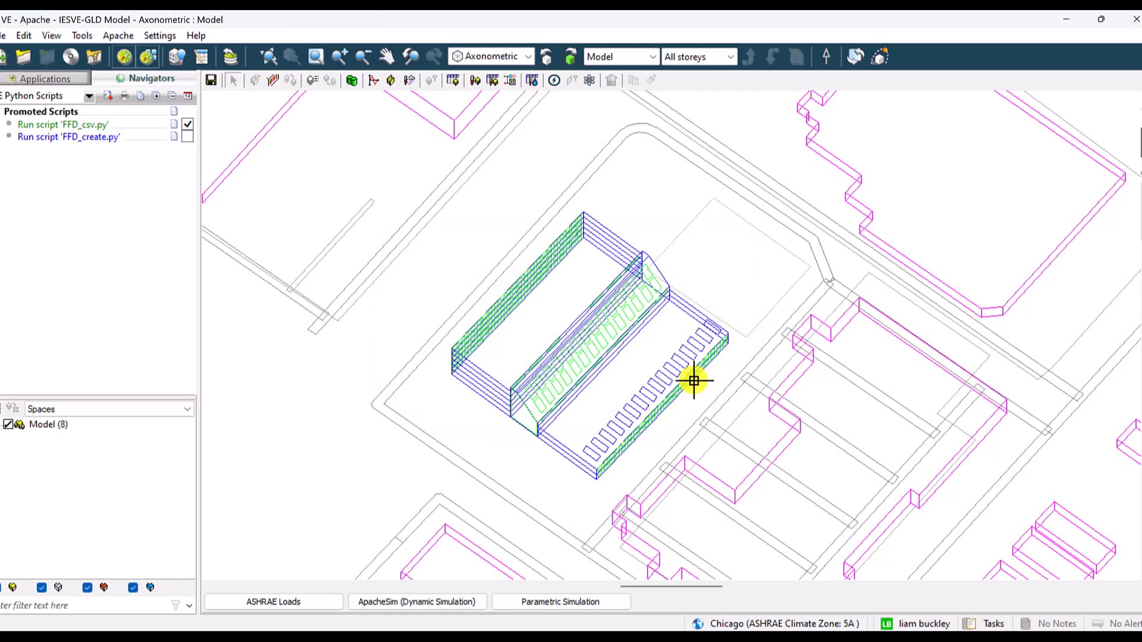
{"action": "left_click", "coordinate": [374, 83]}
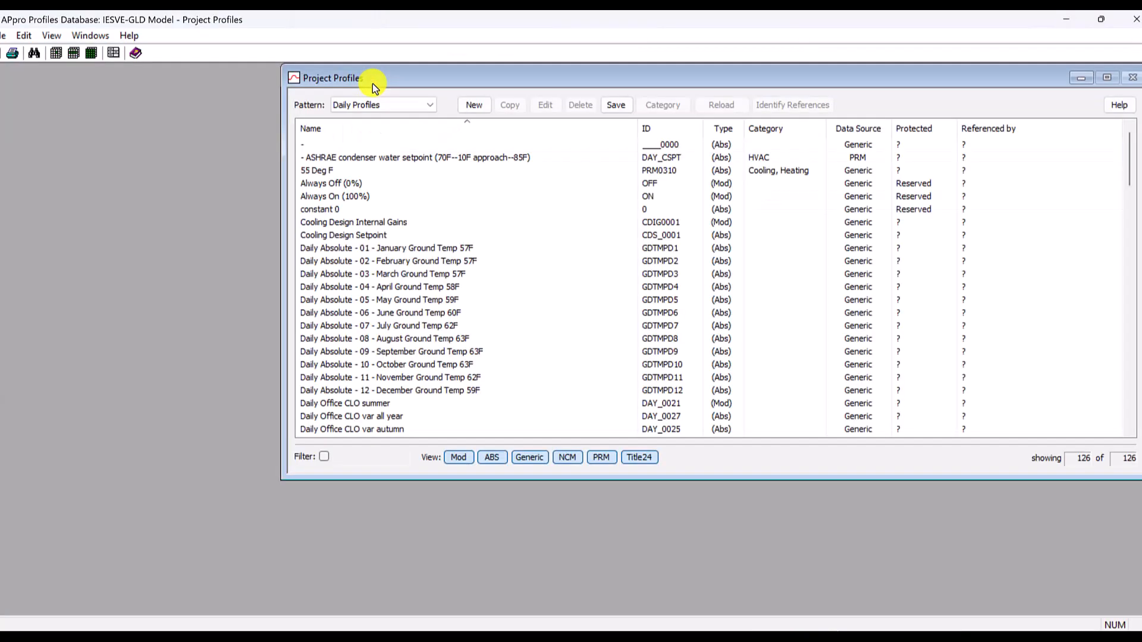
{"action": "left_click", "coordinate": [394, 105]}
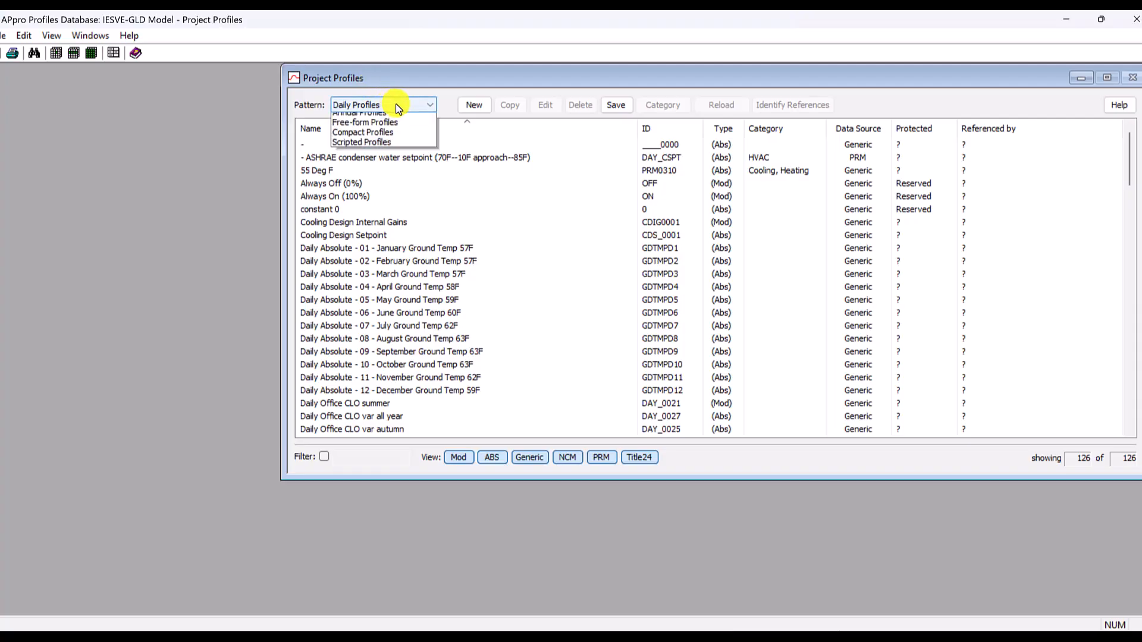
{"action": "left_click", "coordinate": [391, 147]}
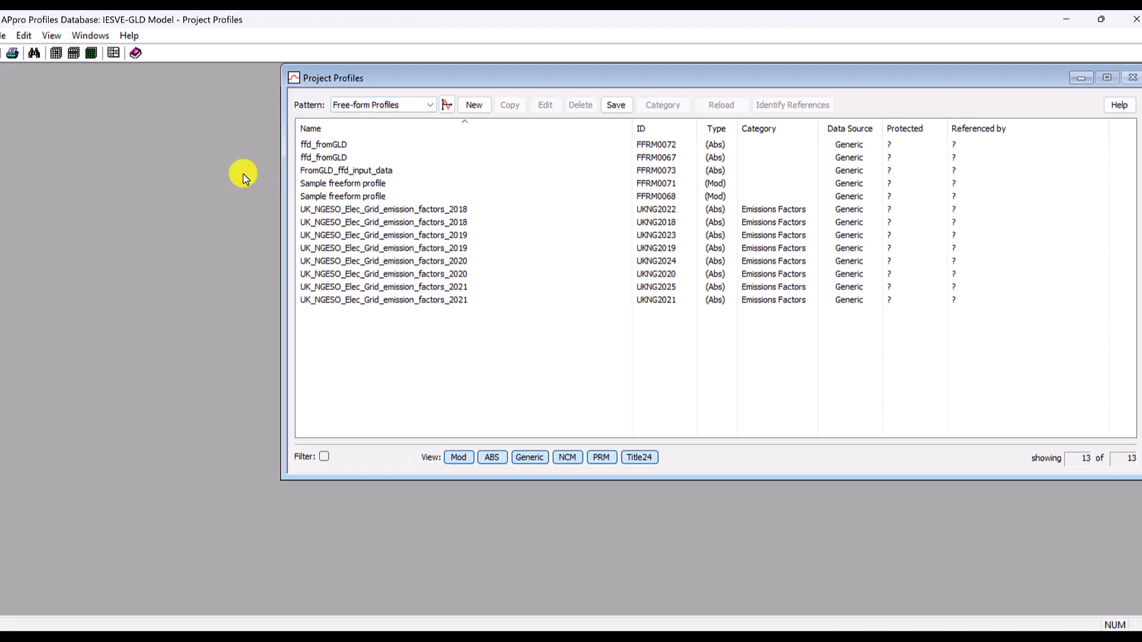
{"action": "left_click", "coordinate": [321, 172]}
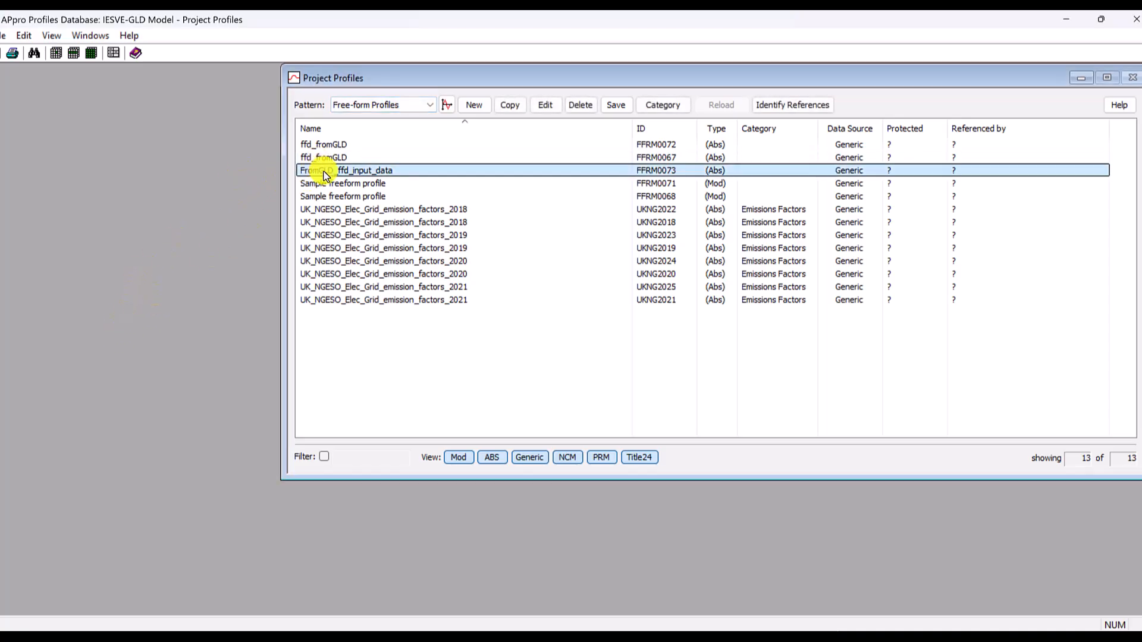
{"action": "double_click", "coordinate": [324, 173]}
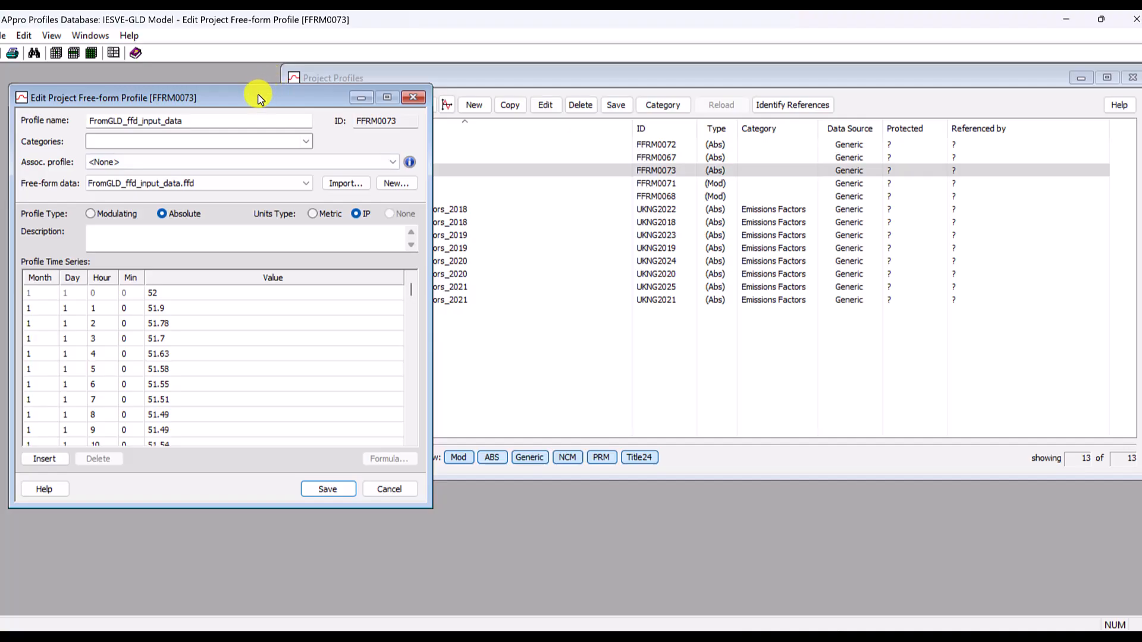
- Rename the free-form profile as FromGLD_ffd_input_HTG and set its associated profile to FFD Associated Profile at 47F
{"action": "left_click_drag", "start_coordinate": [258, 95], "coordinate": [350, 88]}
{"action": "left_click_drag", "start_coordinate": [305, 119], "coordinate": [259, 117]}
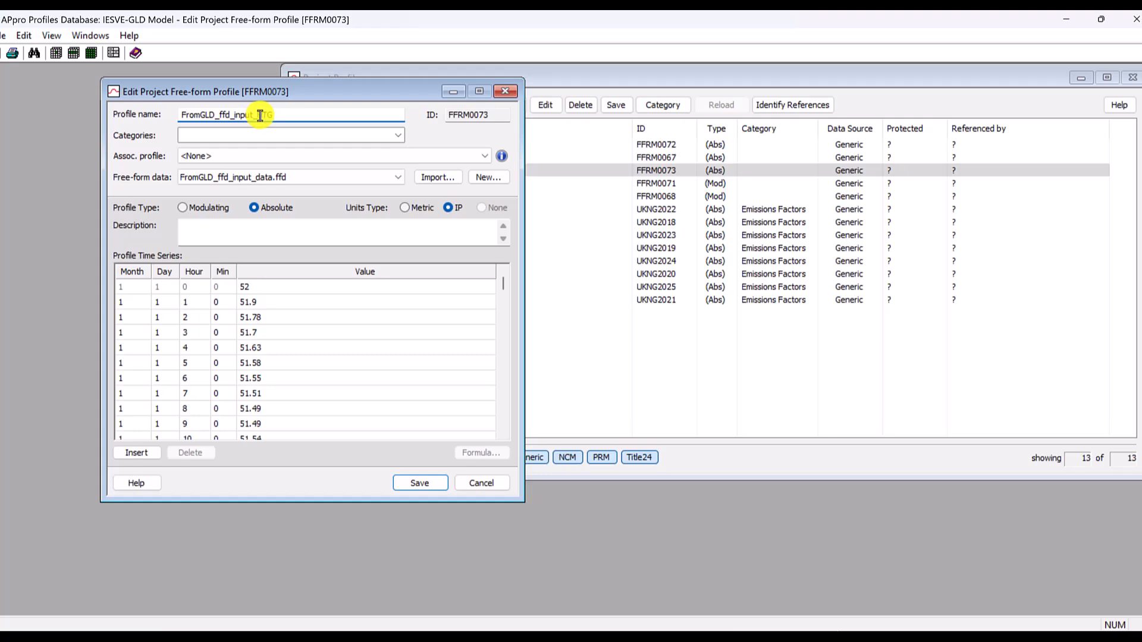
{"action": "left_click", "coordinate": [223, 158]}
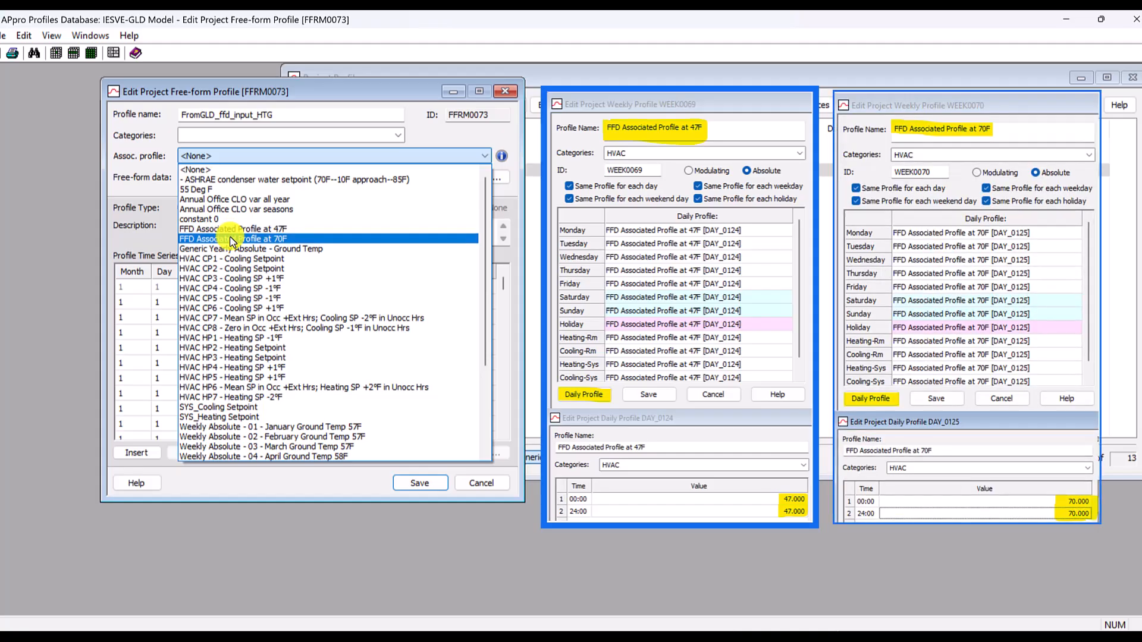
{"action": "left_click", "coordinate": [231, 230]}
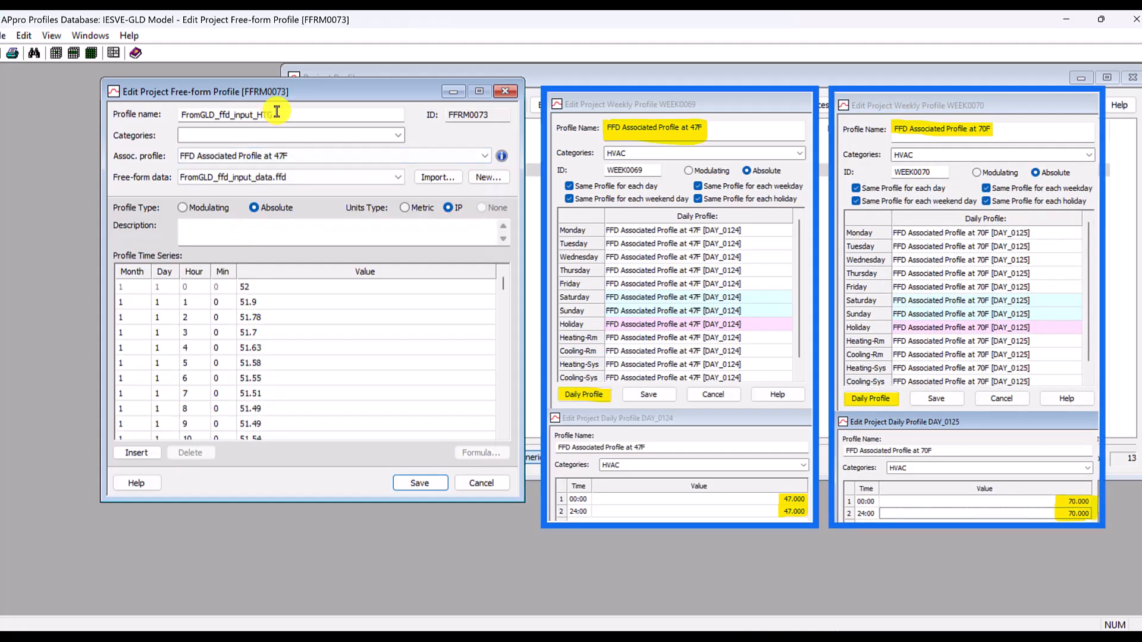
{"action": "left_click_drag", "start_coordinate": [275, 113], "coordinate": [256, 113]}
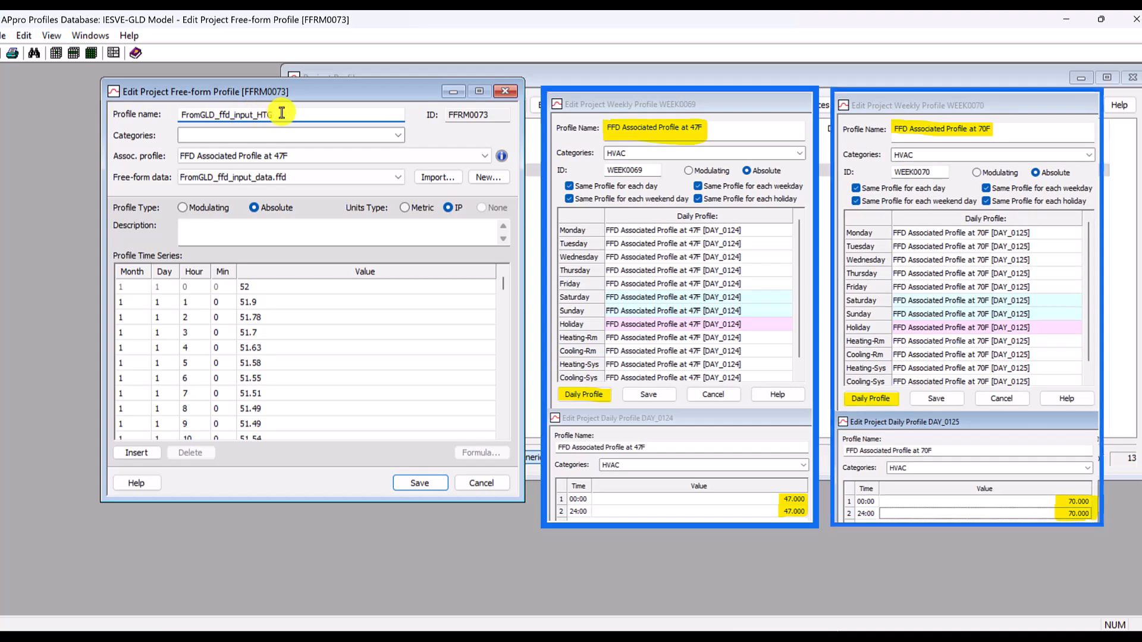
- Assign the HVAC and Heating categories to the profile, save it and exit the profiles database
{"action": "left_click", "coordinate": [297, 137]}
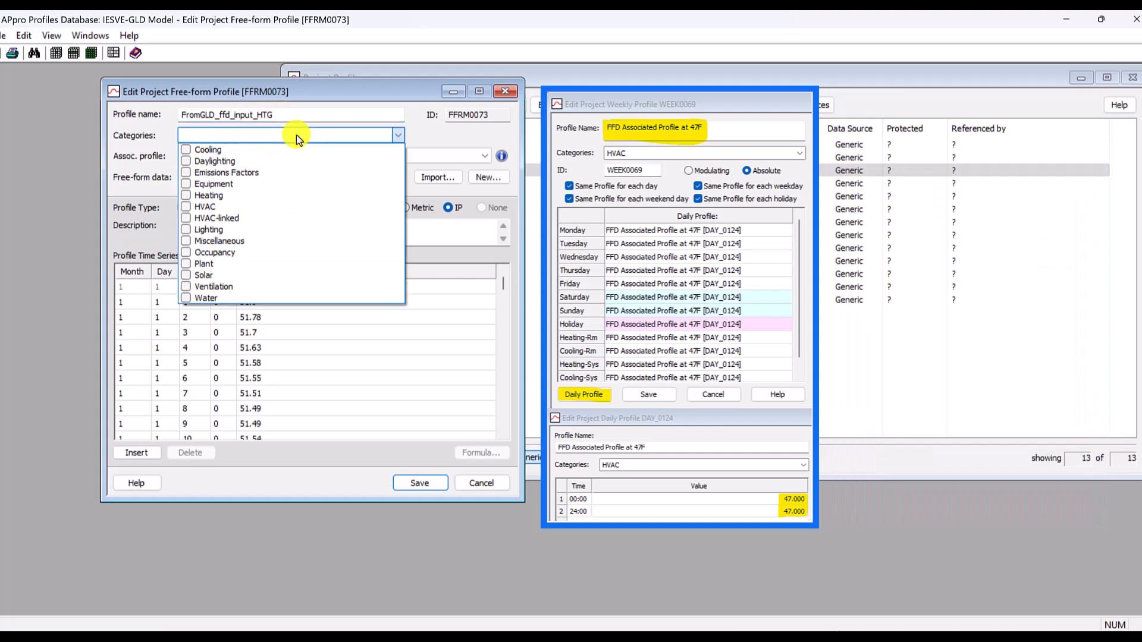
{"action": "left_click", "coordinate": [188, 208]}
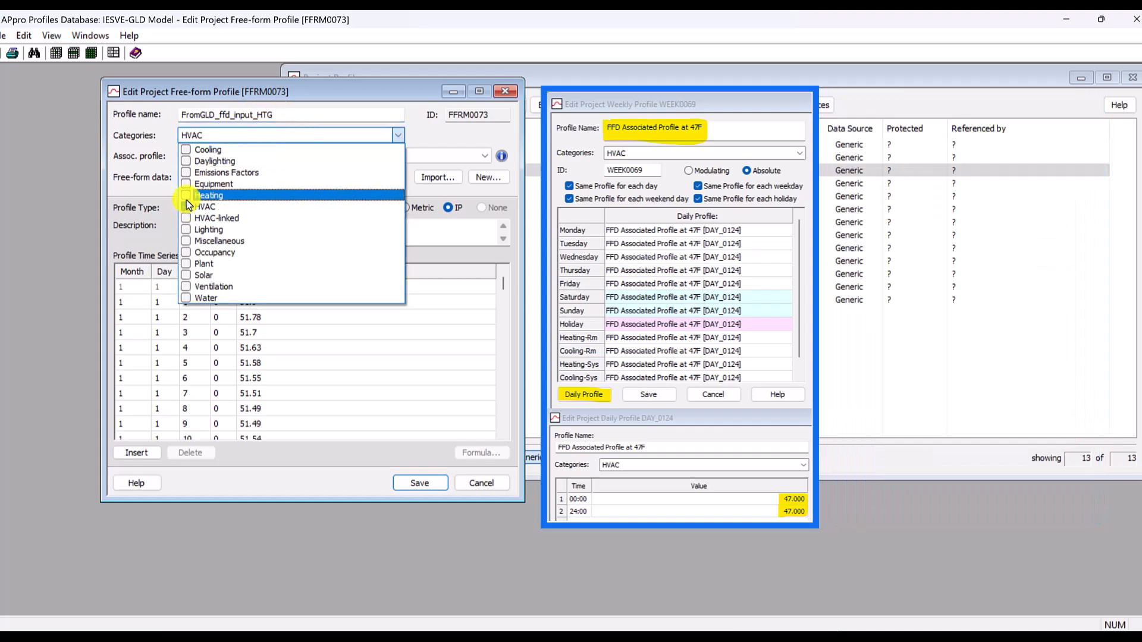
{"action": "left_click", "coordinate": [187, 198]}
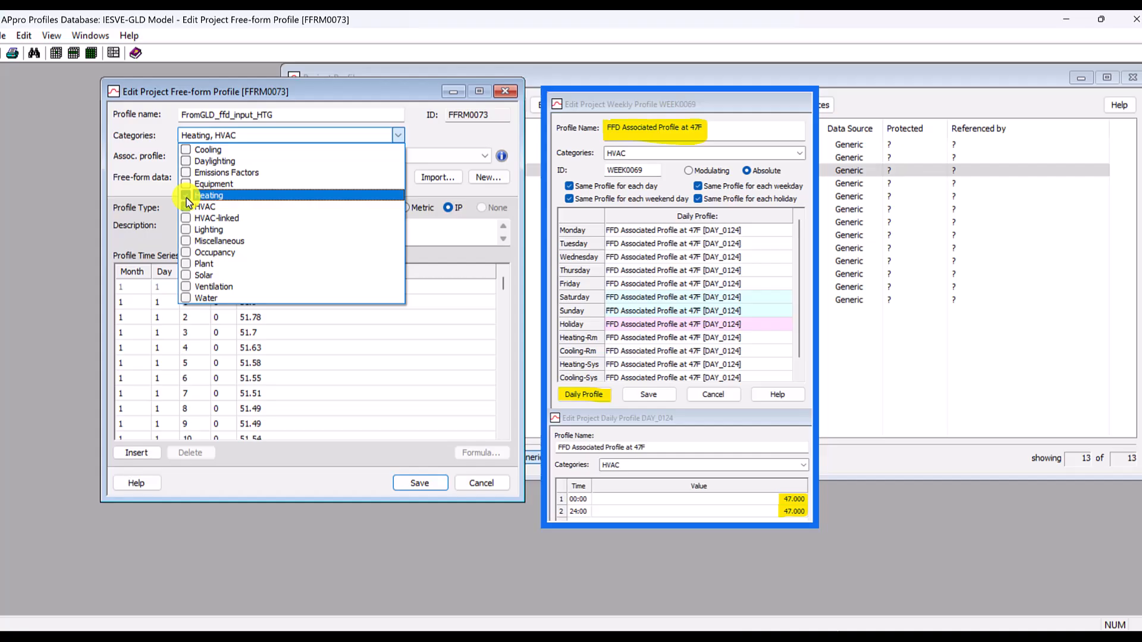
{"action": "left_click", "coordinate": [193, 90]}
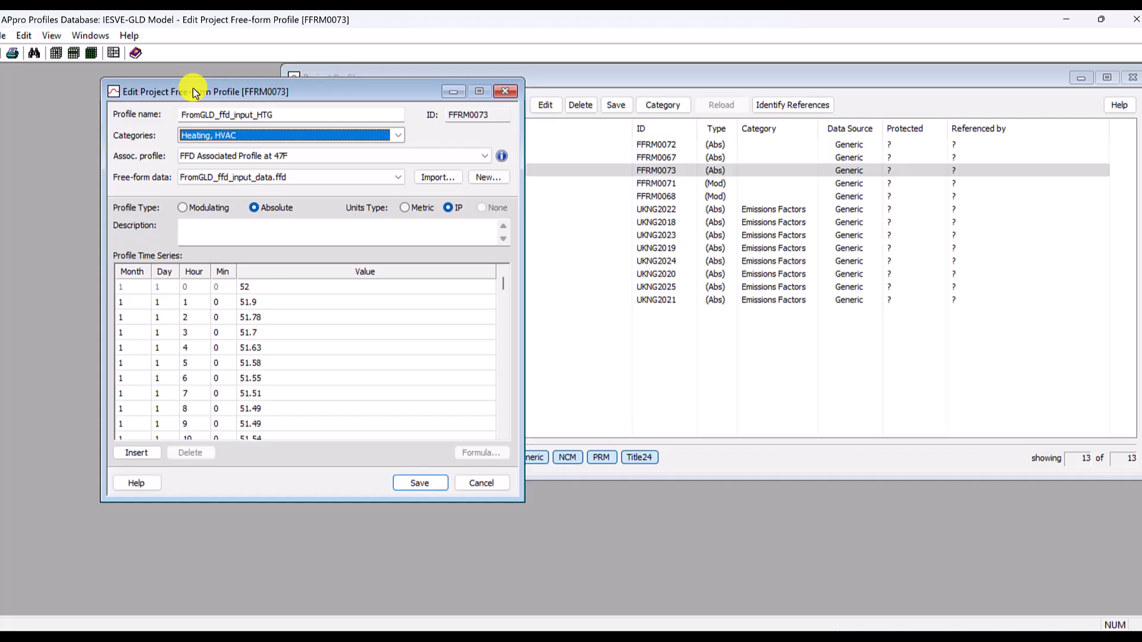
{"action": "left_click", "coordinate": [422, 485]}
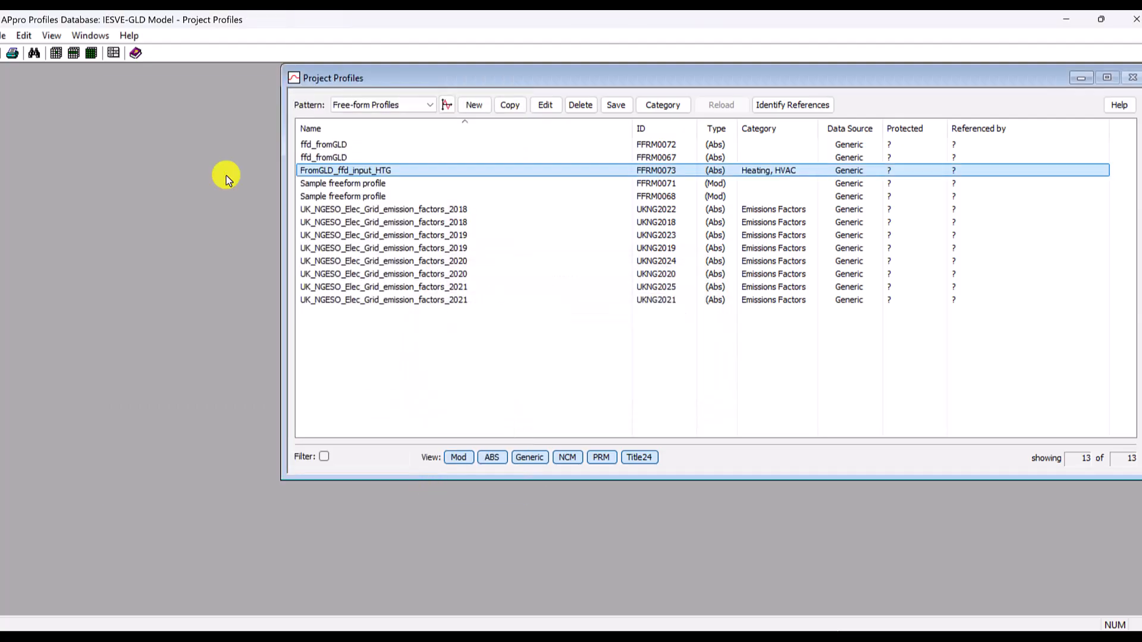
{"action": "left_click", "coordinate": [3, 37]}
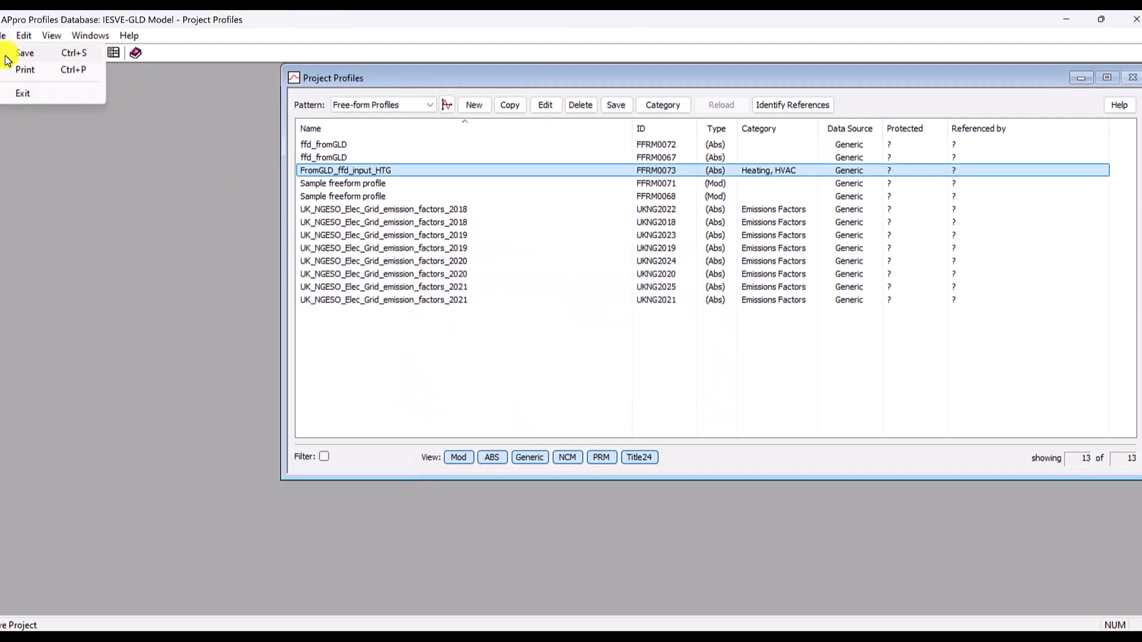
{"action": "left_click", "coordinate": [20, 95]}
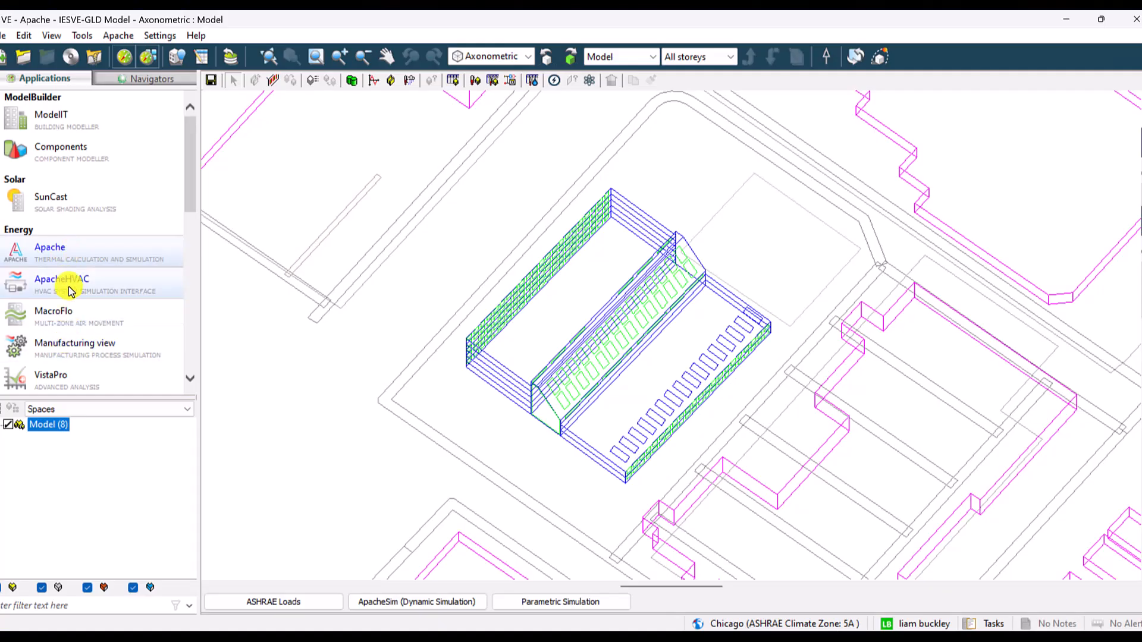
- Switch to ApacheHVAC and open the East - Ground-water Central Plant Heat Pumps hot water loop, selecting its heating coils
{"action": "left_click", "coordinate": [75, 284]}
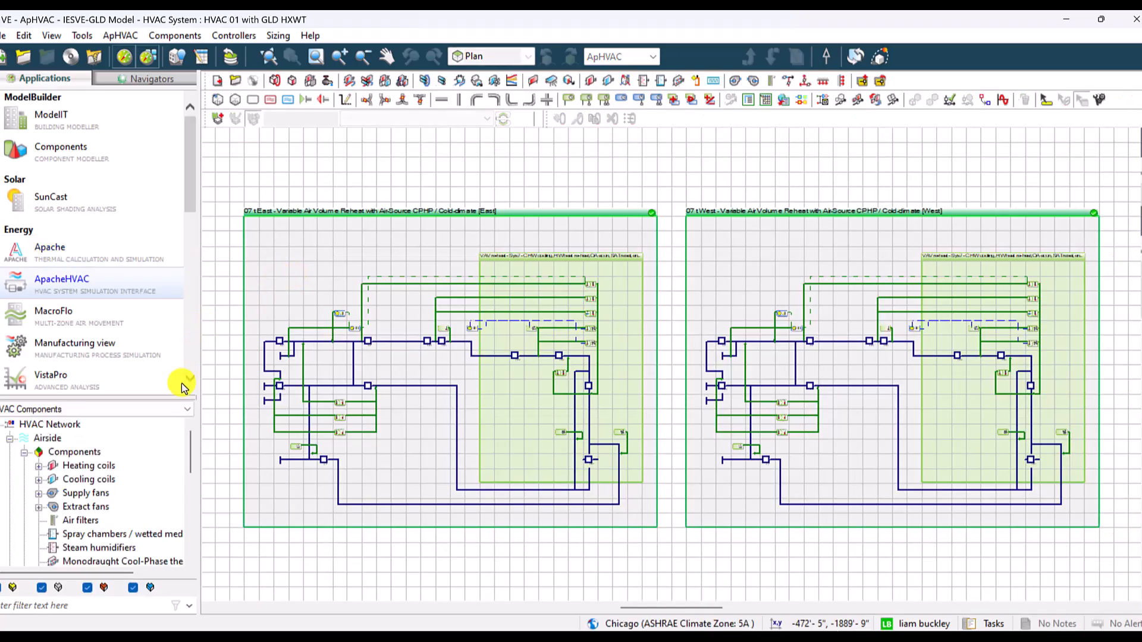
{"action": "left_click", "coordinate": [10, 438]}
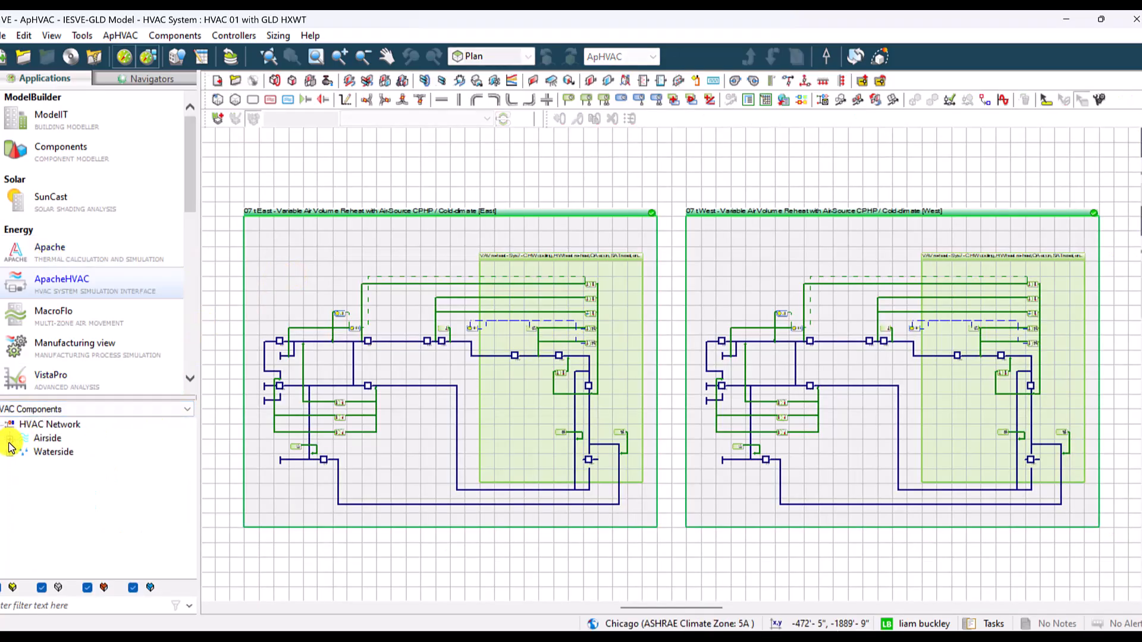
{"action": "left_click", "coordinate": [10, 452]}
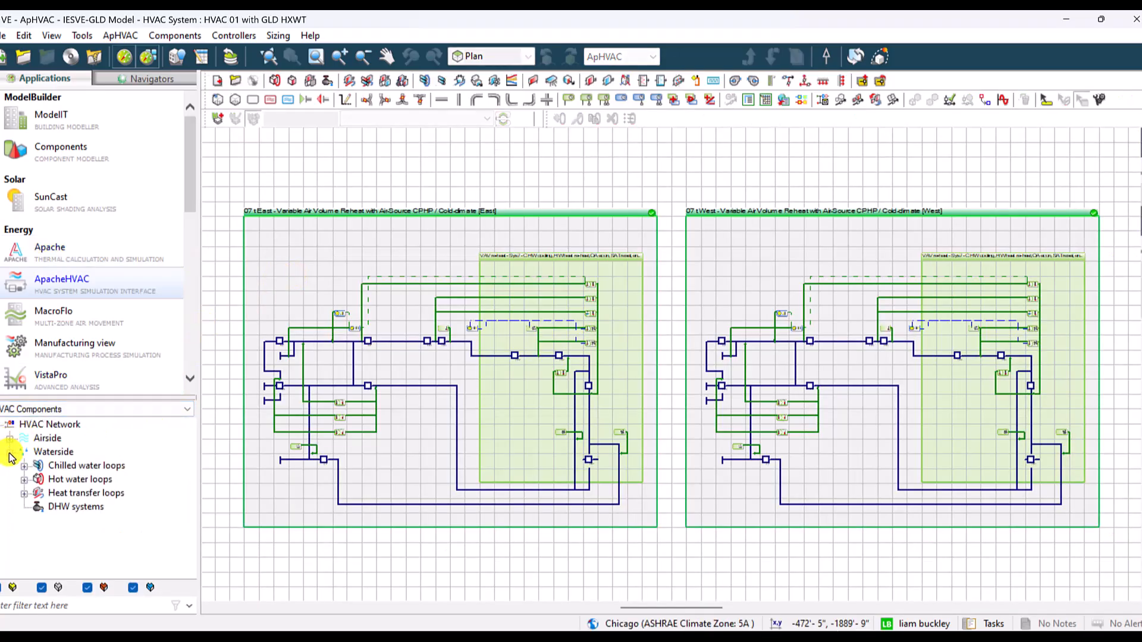
{"action": "left_click", "coordinate": [24, 480]}
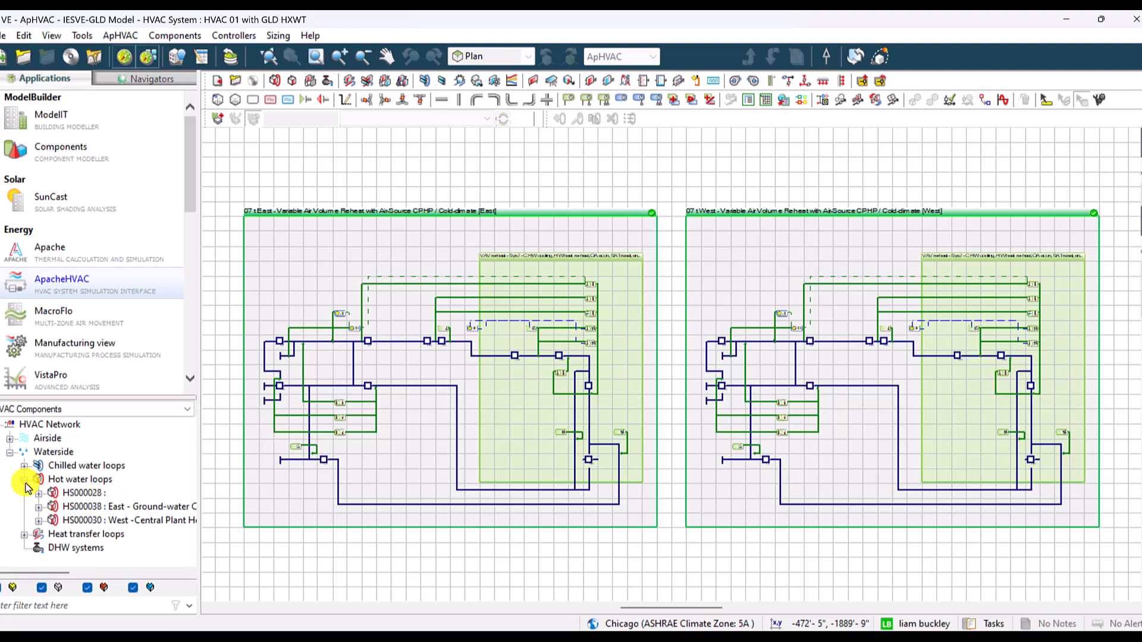
{"action": "double_click", "coordinate": [84, 510]}
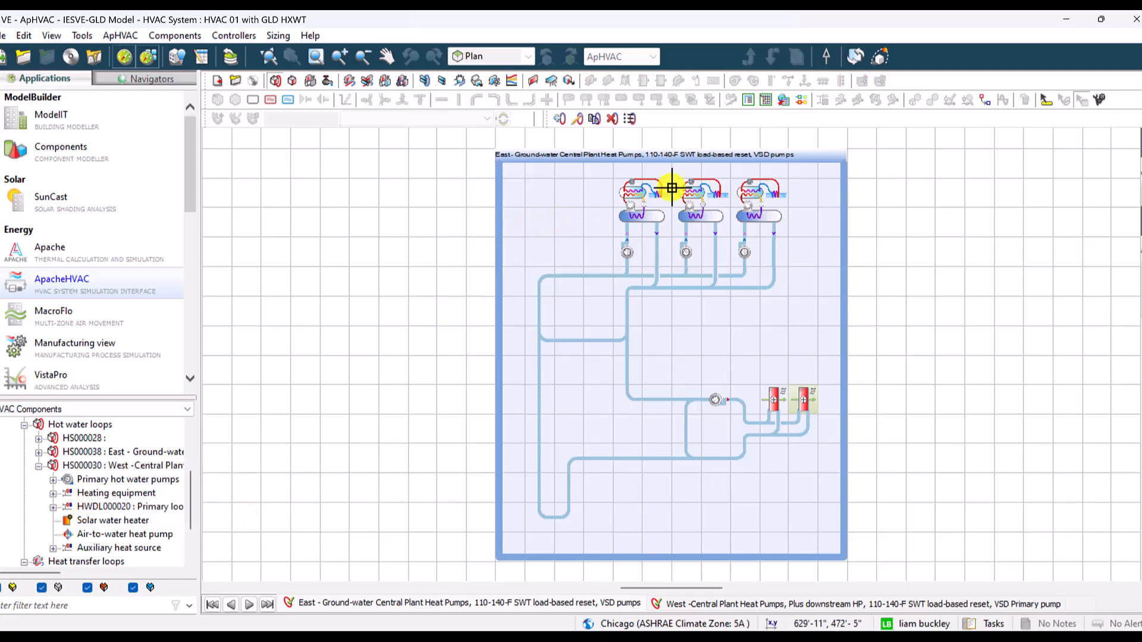
{"action": "scroll", "coordinate": [661, 159], "scroll_direction": "up", "scroll_amount": 2}
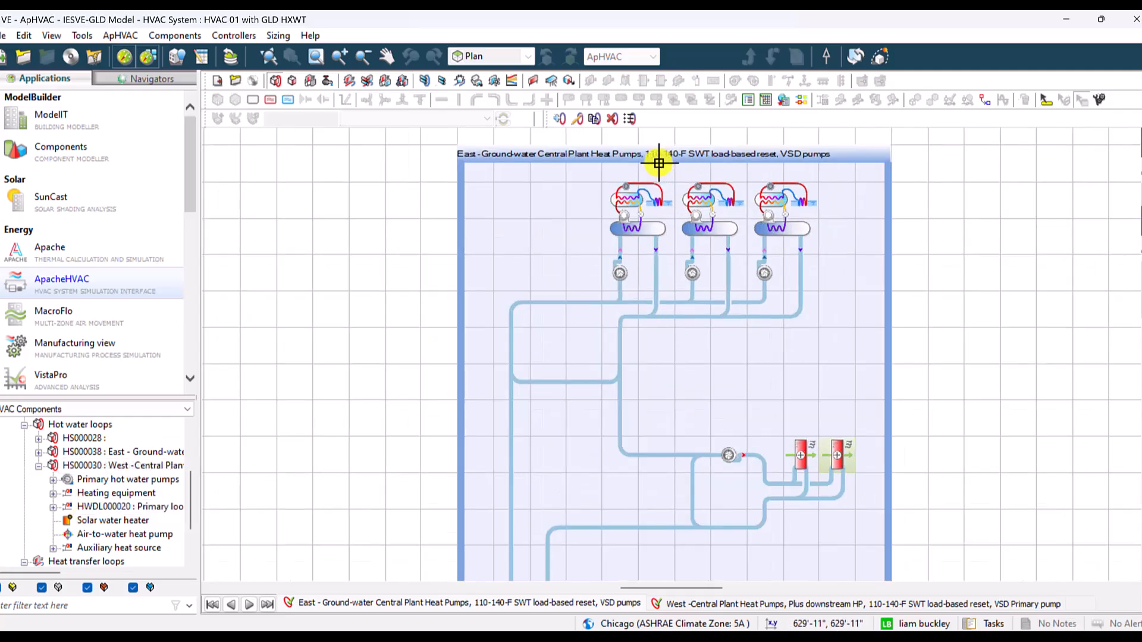
{"action": "left_click", "coordinate": [803, 461]}
{"action": "left_click", "coordinate": [833, 463]}
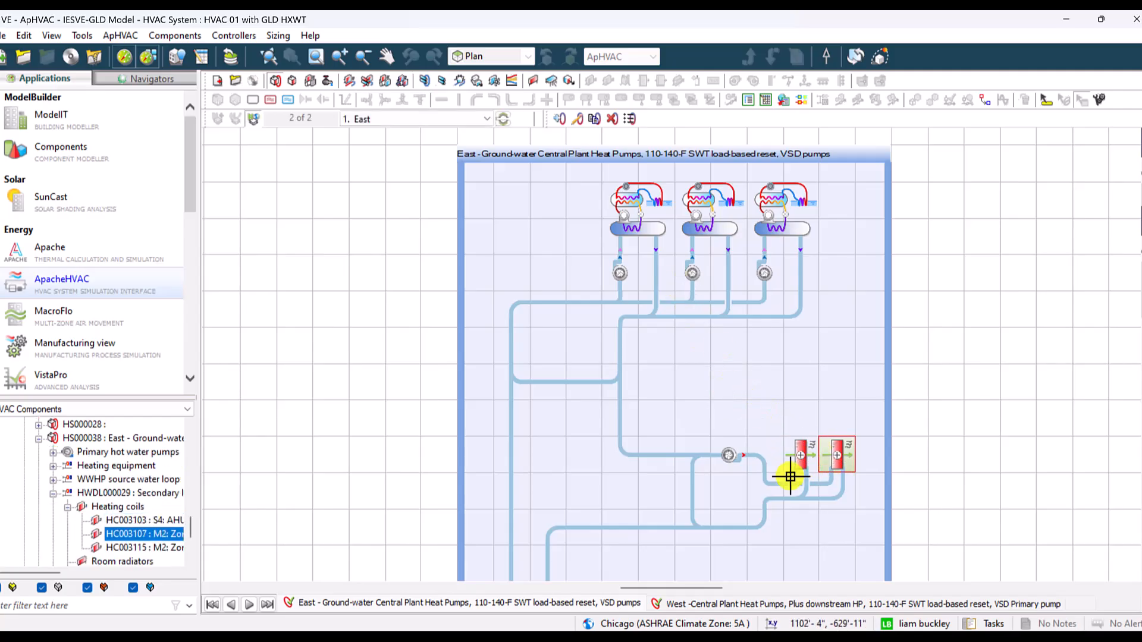
- Open the East loop's heating equipment set with the loop schematic shown, and open its second Ground-water CPHP entry
{"action": "left_click", "coordinate": [628, 201]}
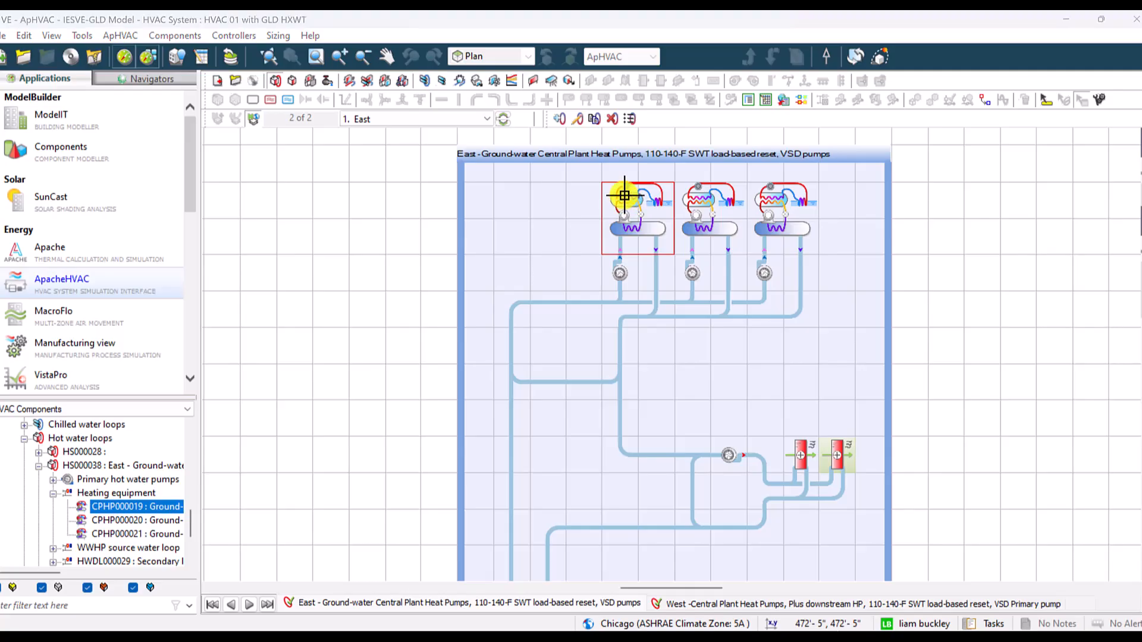
{"action": "double_click", "coordinate": [624, 195]}
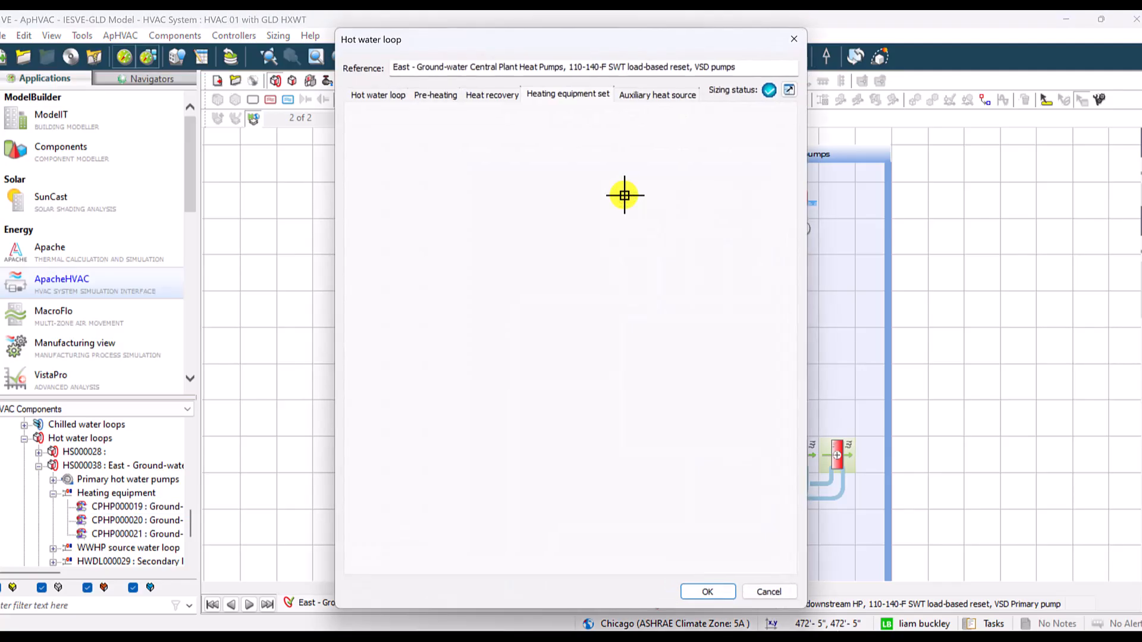
{"action": "left_click", "coordinate": [777, 86]}
{"action": "left_click", "coordinate": [804, 40]}
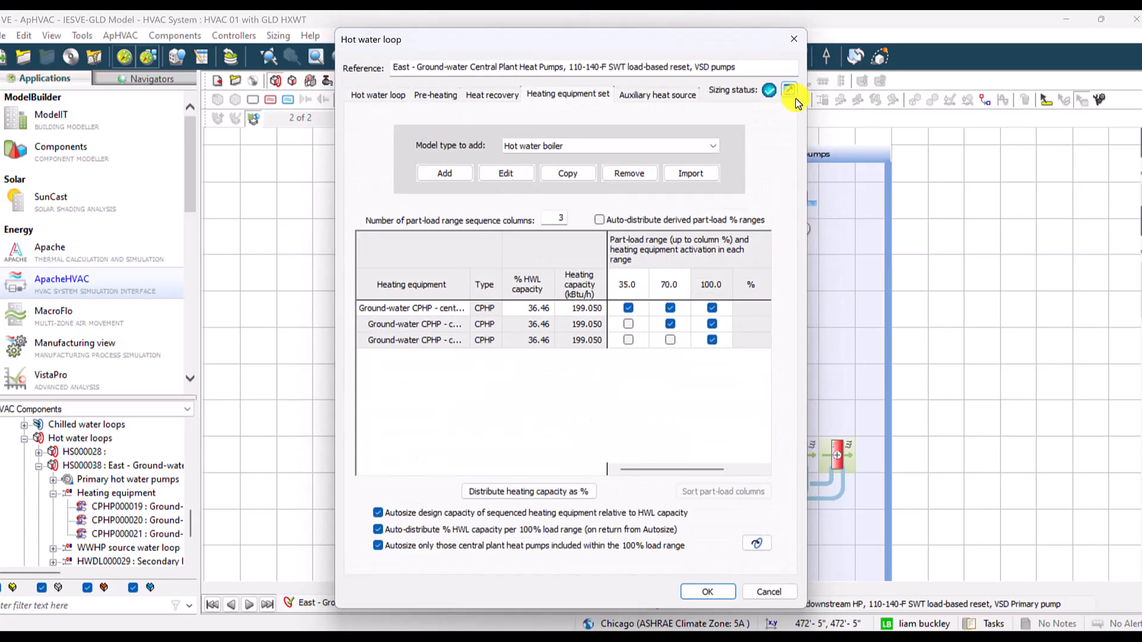
{"action": "left_click", "coordinate": [789, 91]}
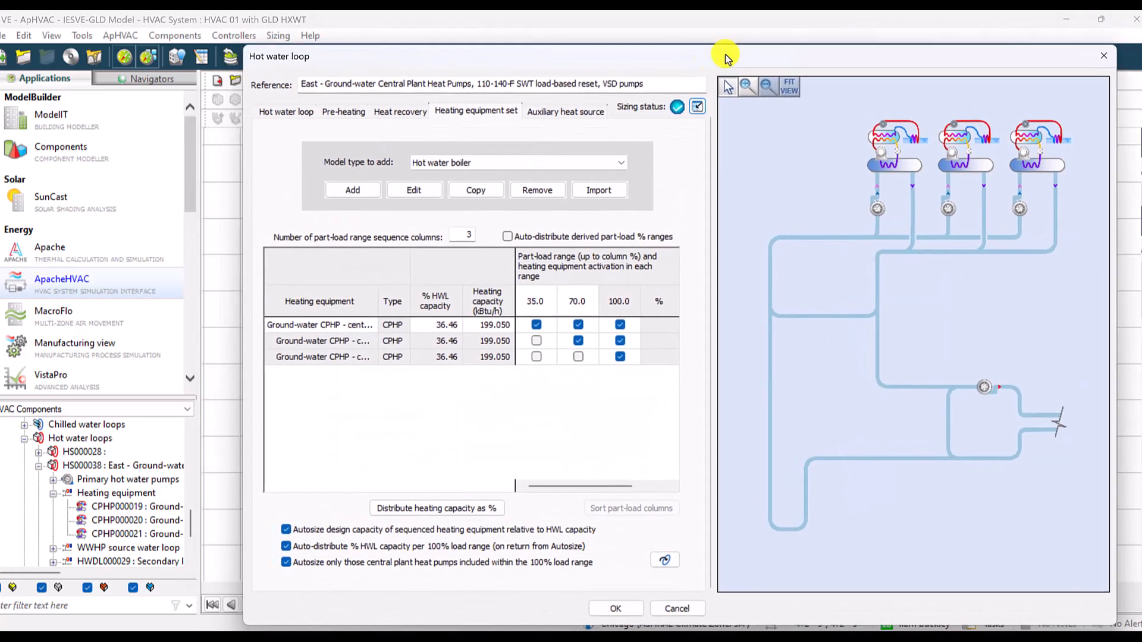
{"action": "left_click", "coordinate": [346, 338]}
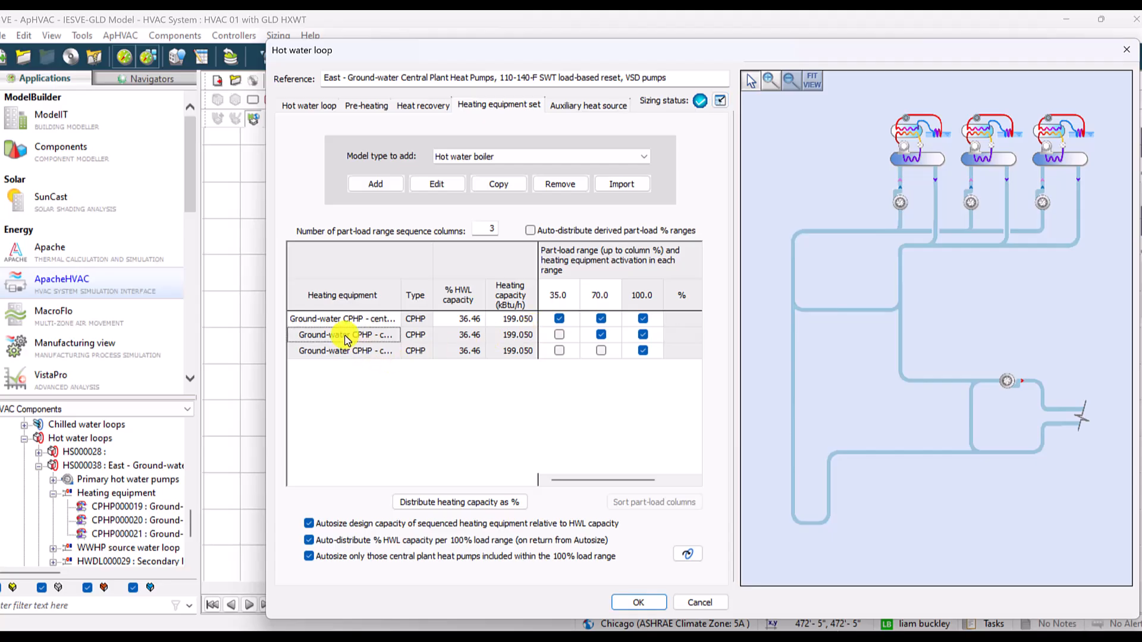
{"action": "double_click", "coordinate": [346, 338]}
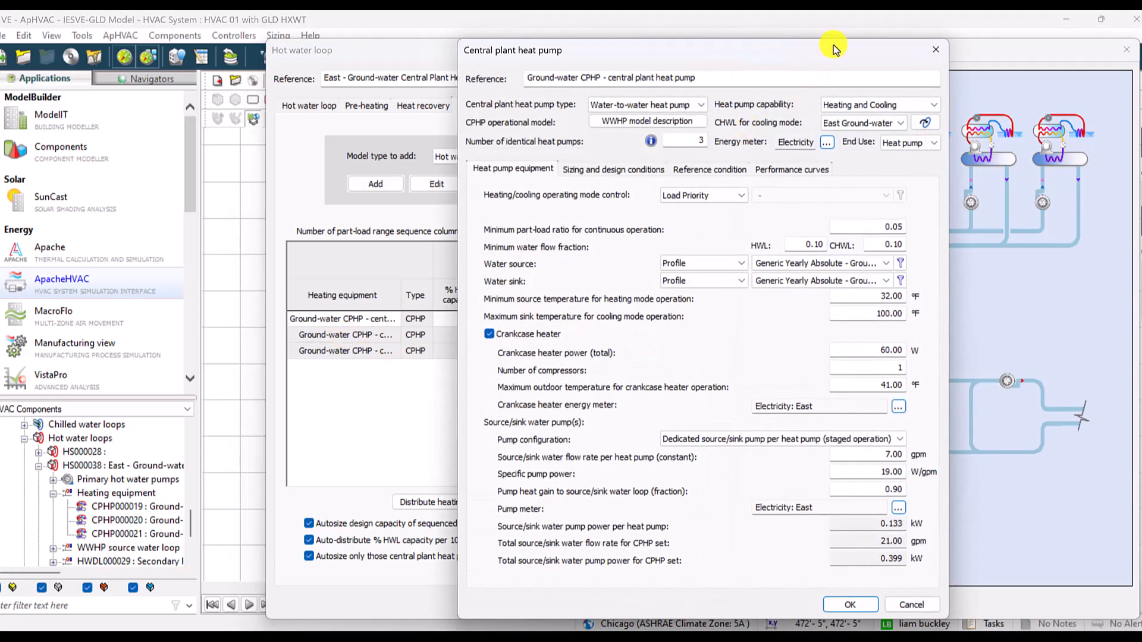
{"action": "left_click_drag", "start_coordinate": [821, 54], "coordinate": [544, 82]}
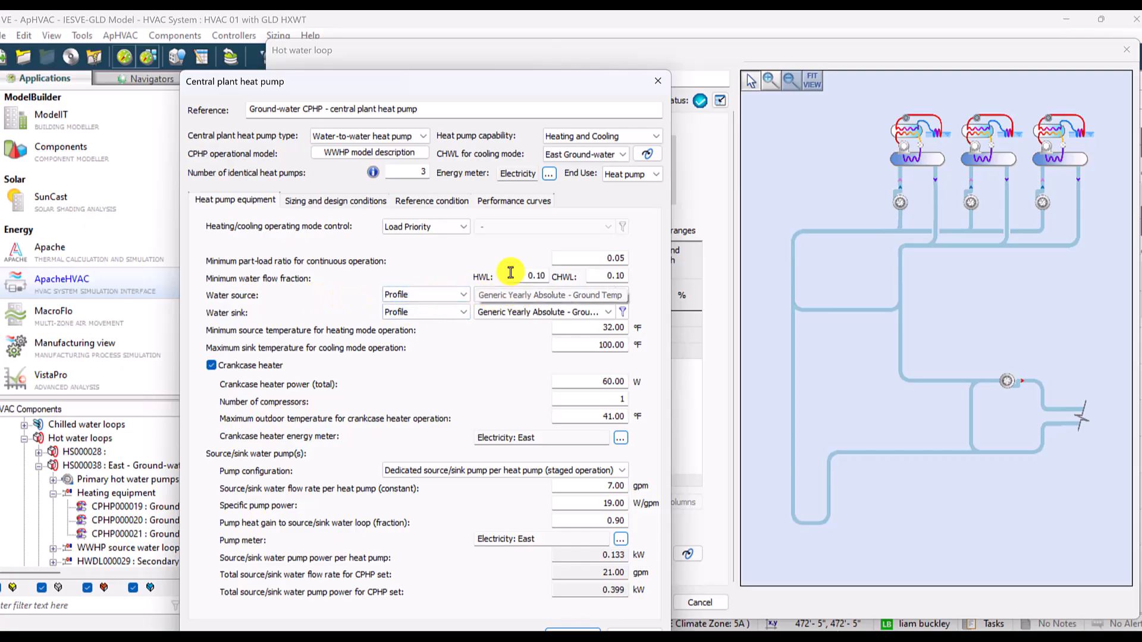
- Review the options for the central plant heat pump type and the heat pump capability
{"action": "left_click", "coordinate": [421, 139]}
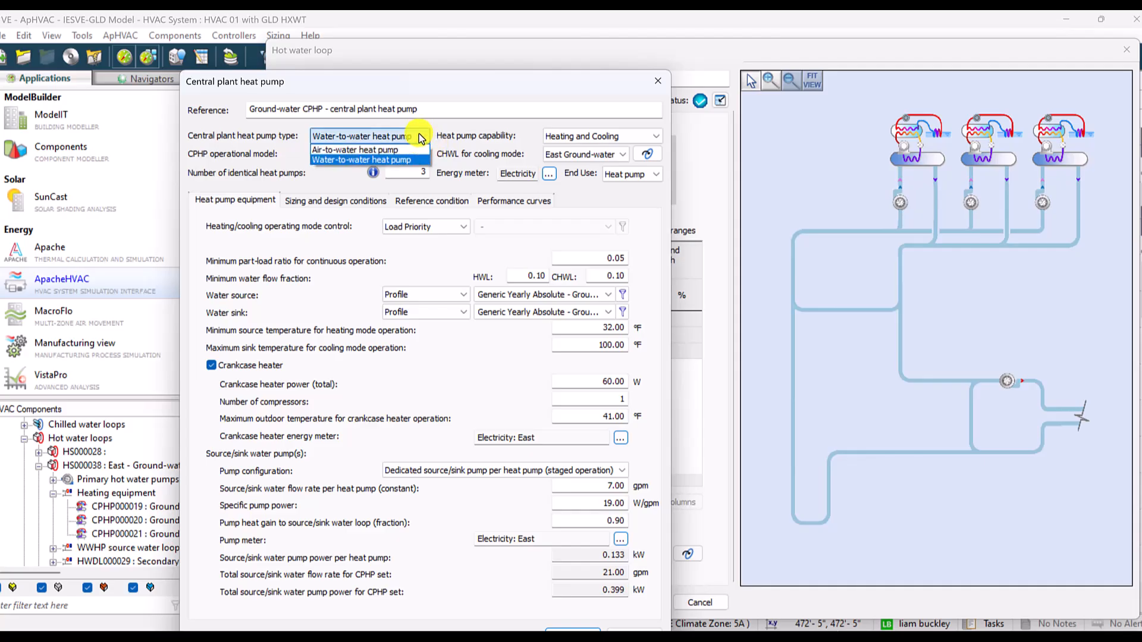
{"action": "left_click", "coordinate": [421, 138]}
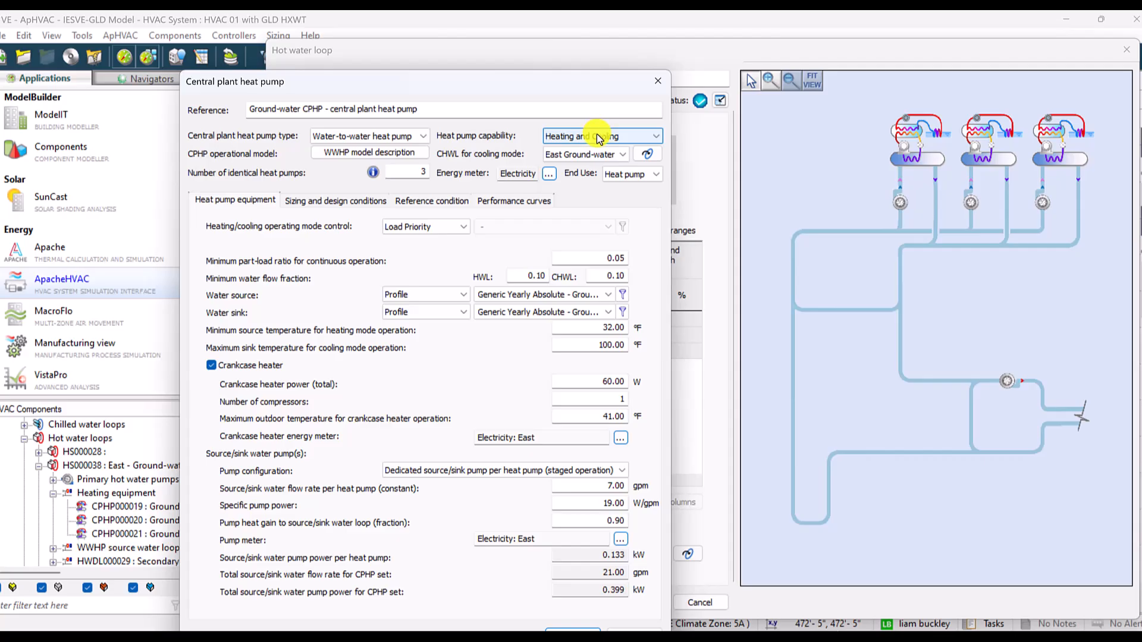
{"action": "left_click", "coordinate": [598, 134]}
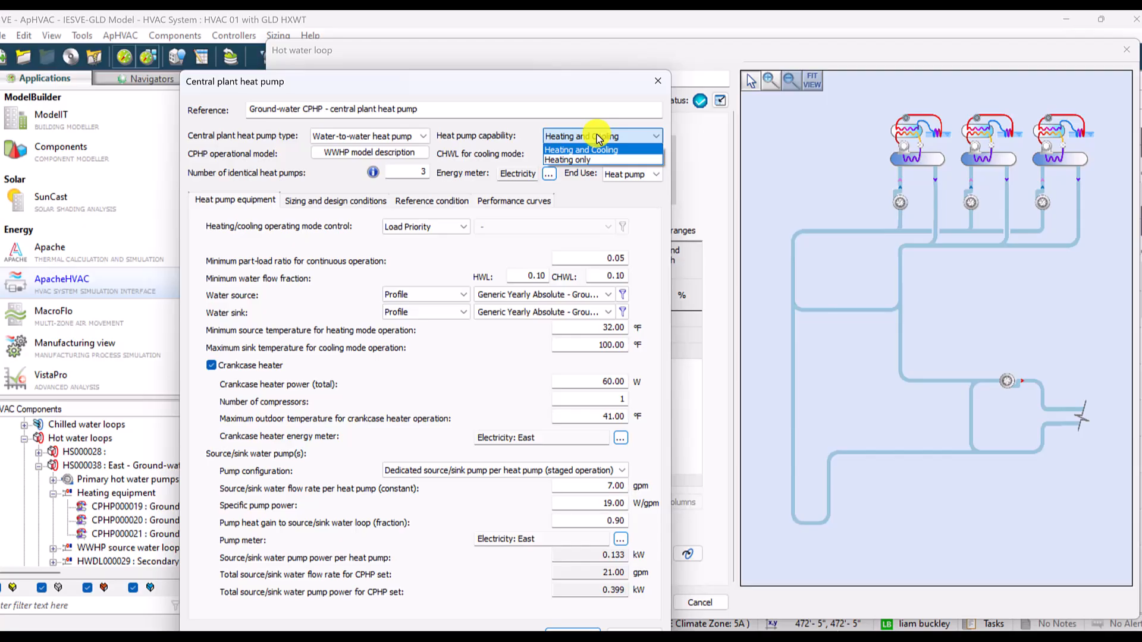
{"action": "left_click", "coordinate": [556, 136]}
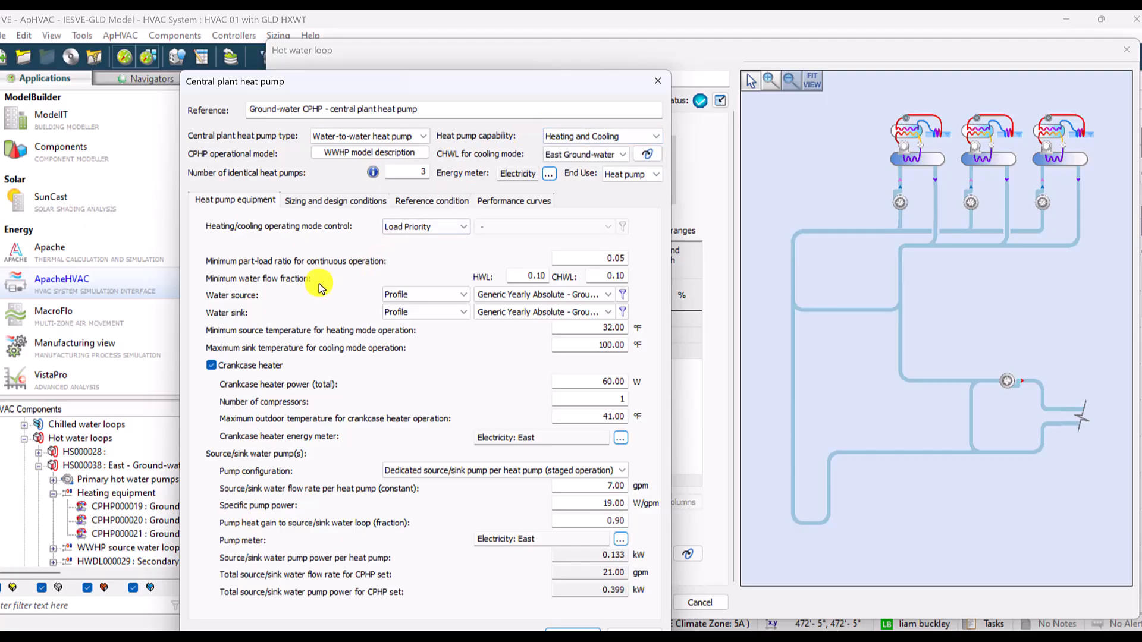
- Set the heat pump capability to Heating only and assign the FromGLD_ffd_input_HTG profile as its water source
{"action": "left_click", "coordinate": [601, 136]}
{"action": "left_click", "coordinate": [581, 158]}
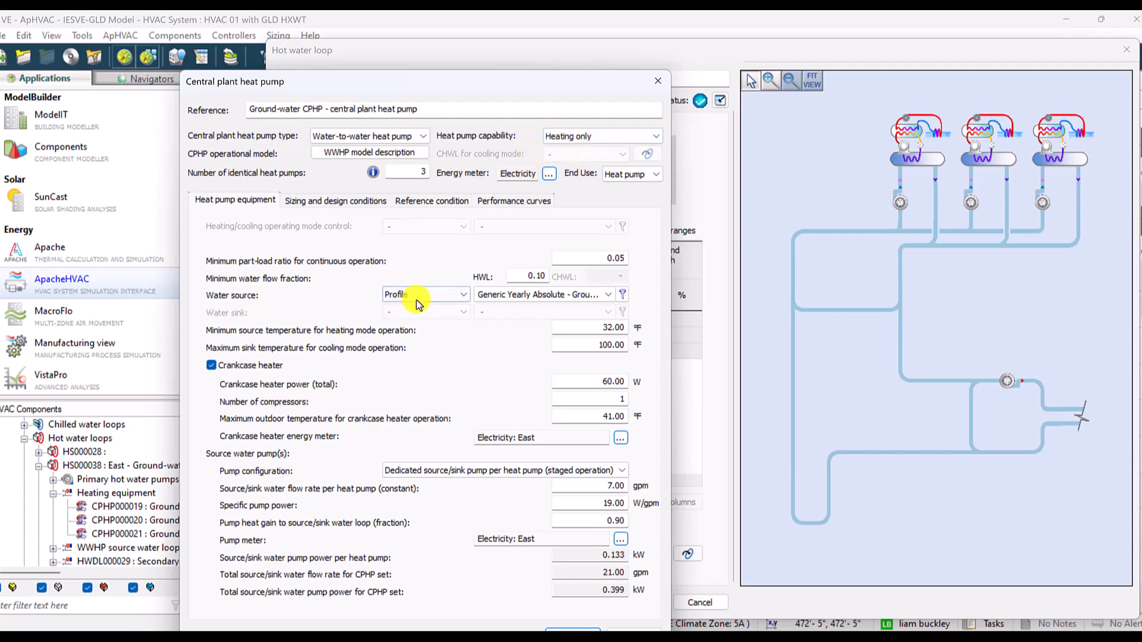
{"action": "left_click", "coordinate": [519, 298]}
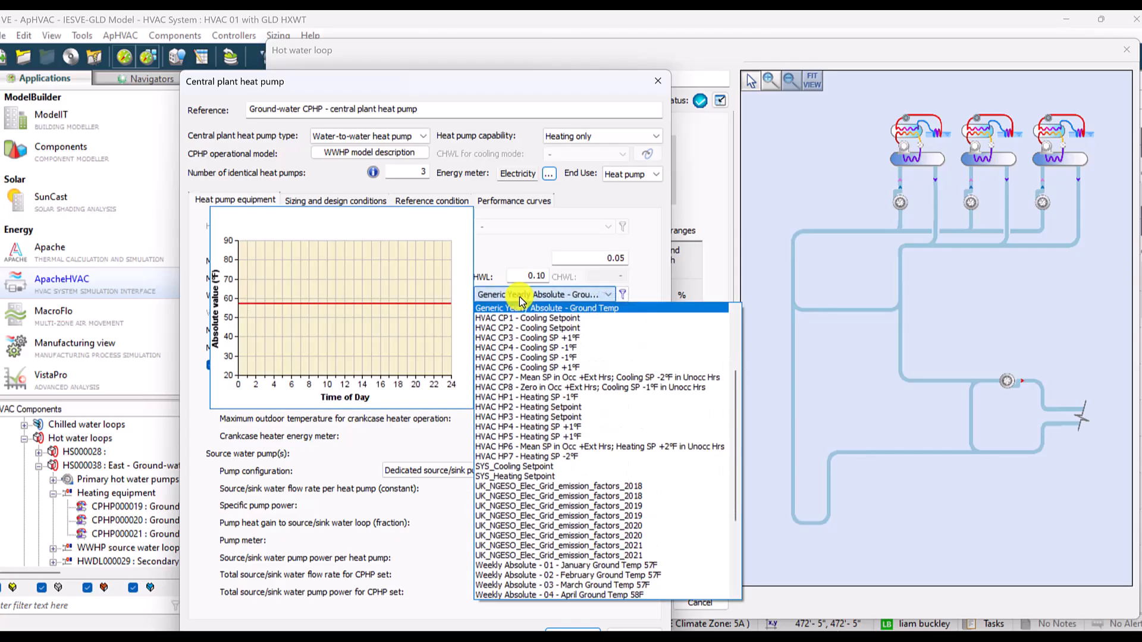
{"action": "scroll", "coordinate": [672, 333], "scroll_direction": "up", "scroll_amount": 4}
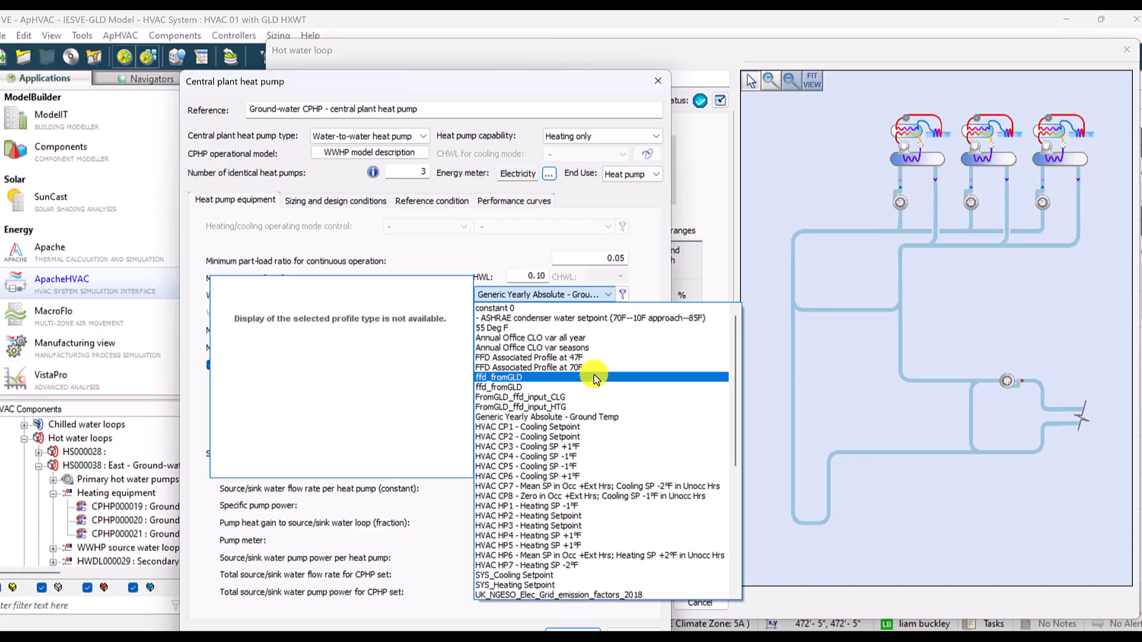
{"action": "left_click", "coordinate": [576, 406]}
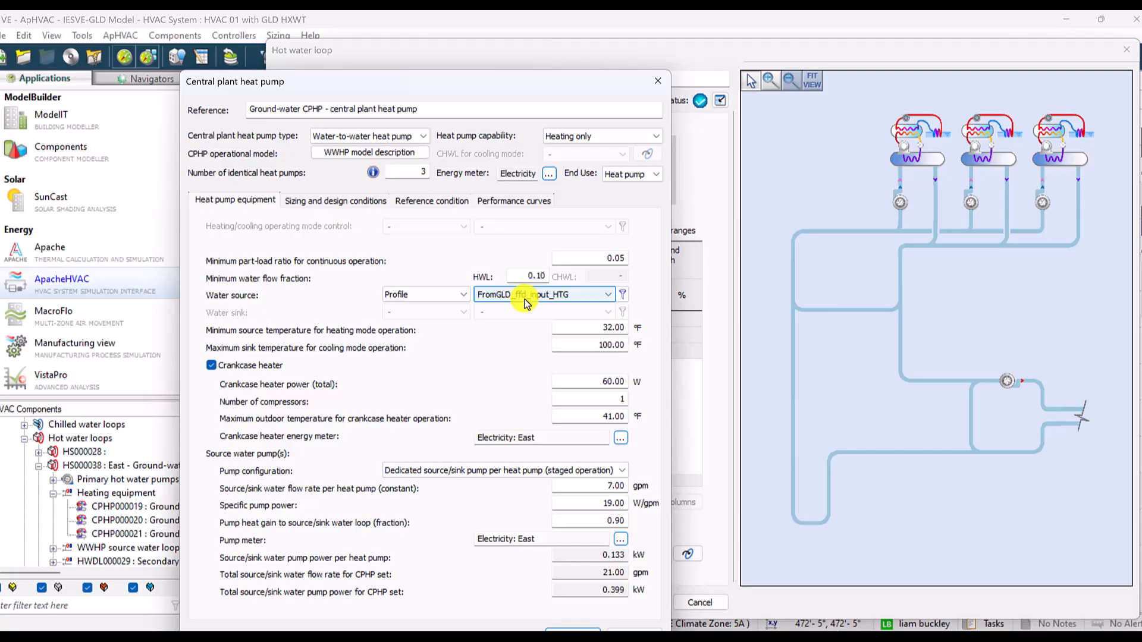
- Set the heat pump capability to Heating and Cooling and assign the FromGLD_ffd_input_CLG profile as its water sink
{"action": "left_click", "coordinate": [580, 138]}
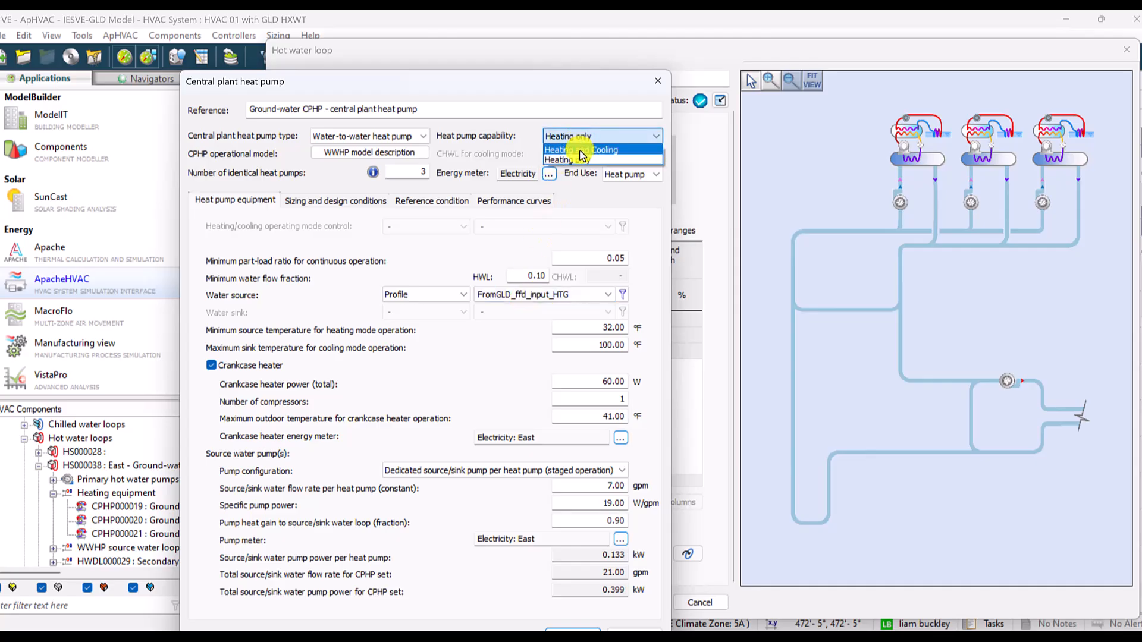
{"action": "left_click", "coordinate": [581, 150]}
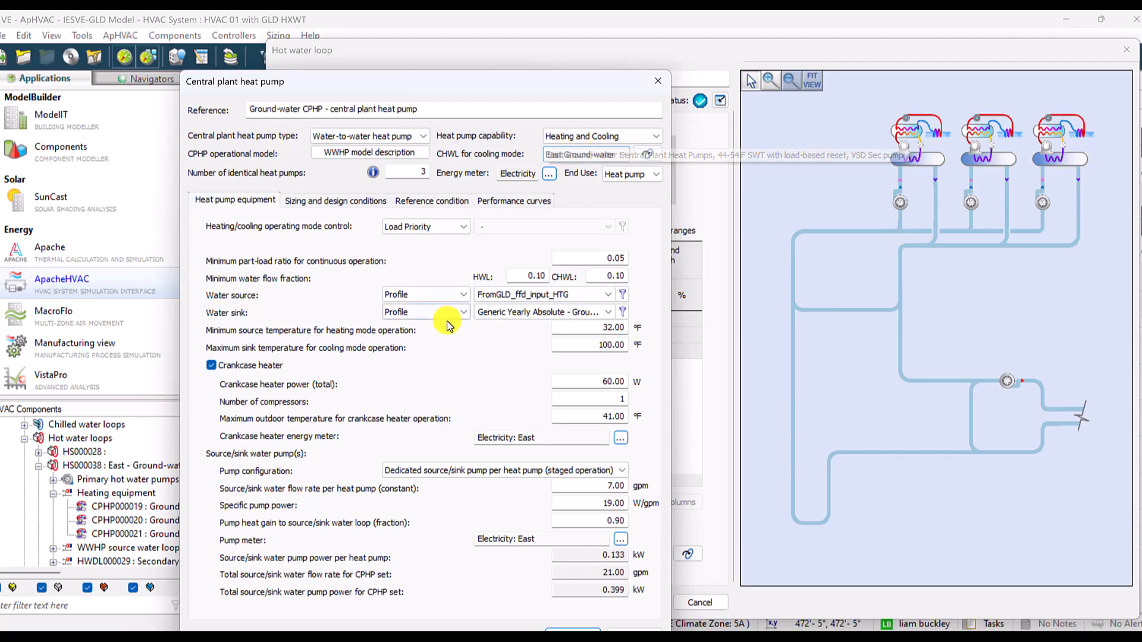
{"action": "left_click", "coordinate": [539, 313]}
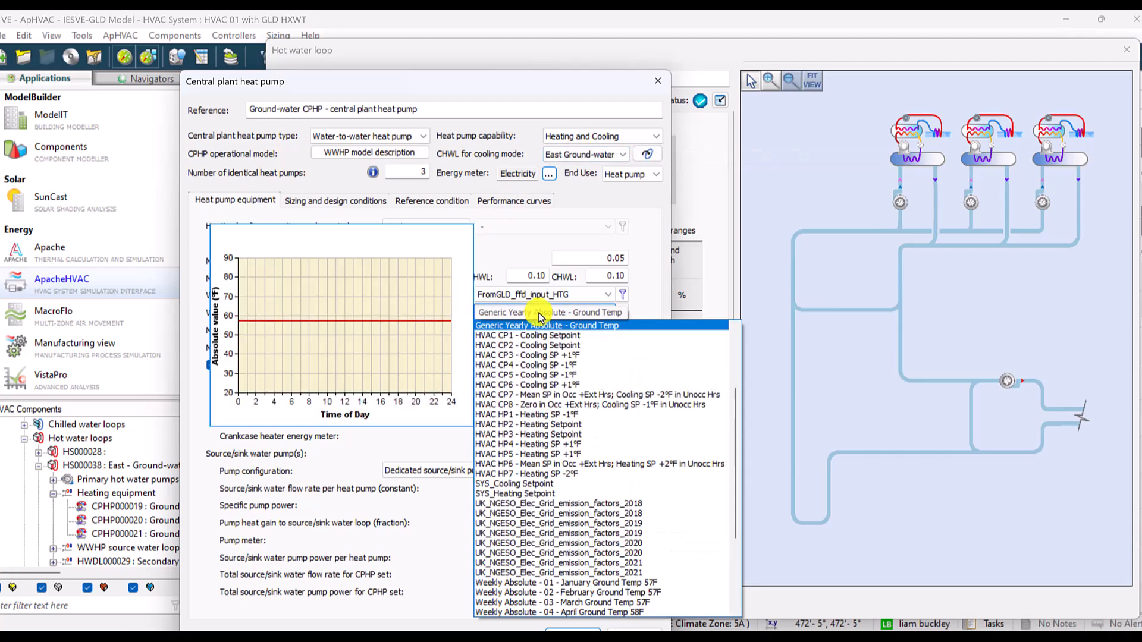
{"action": "scroll", "coordinate": [552, 342], "scroll_direction": "up", "scroll_amount": 4}
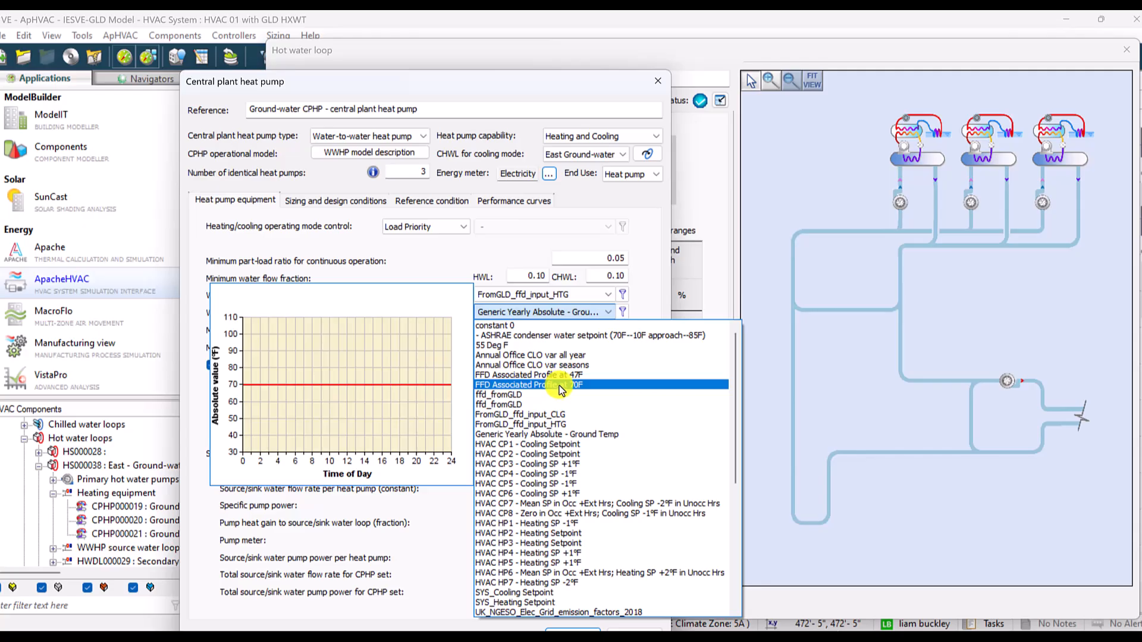
{"action": "left_click", "coordinate": [552, 415]}
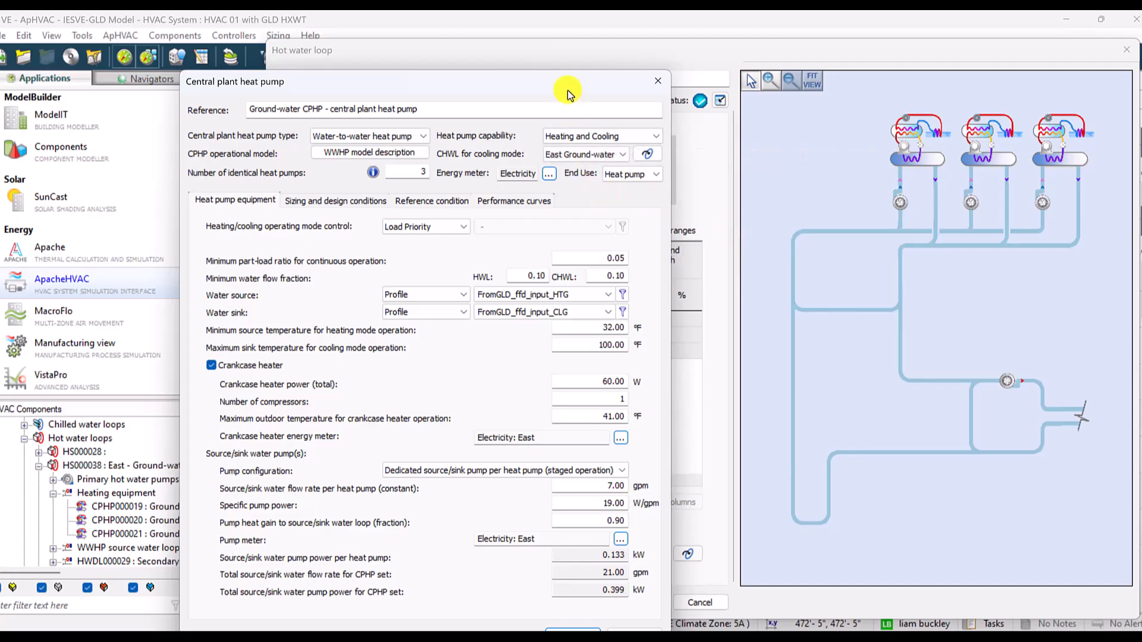
- Accept the central plant heat pump settings and the East hot water loop they belong to
{"action": "left_click_drag", "start_coordinate": [571, 89], "coordinate": [601, 51]}
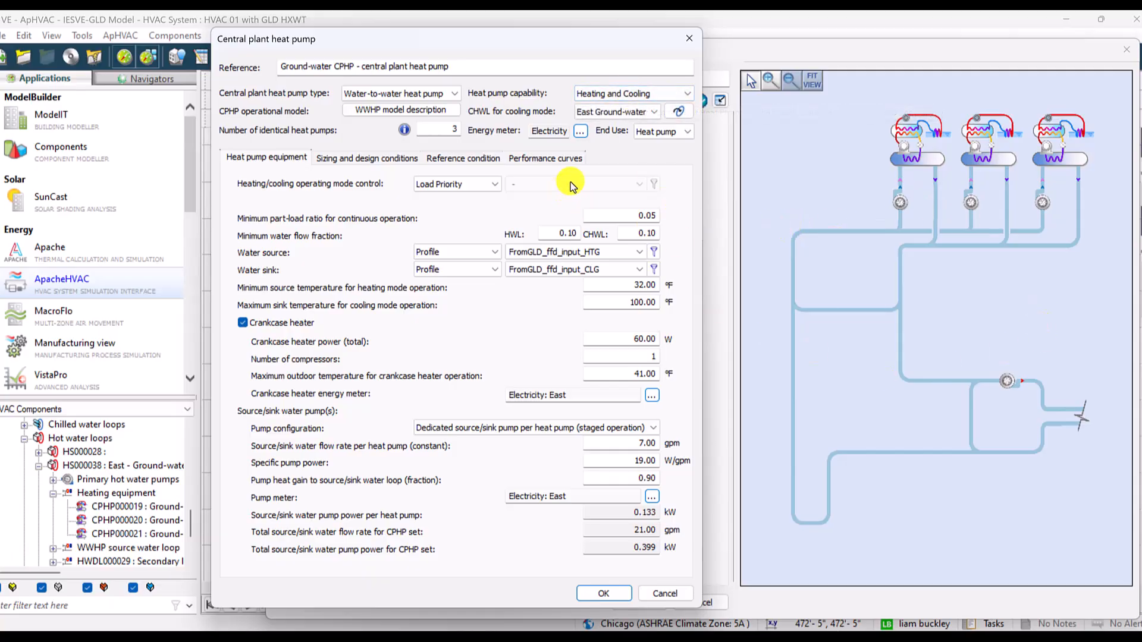
{"action": "left_click", "coordinate": [604, 593]}
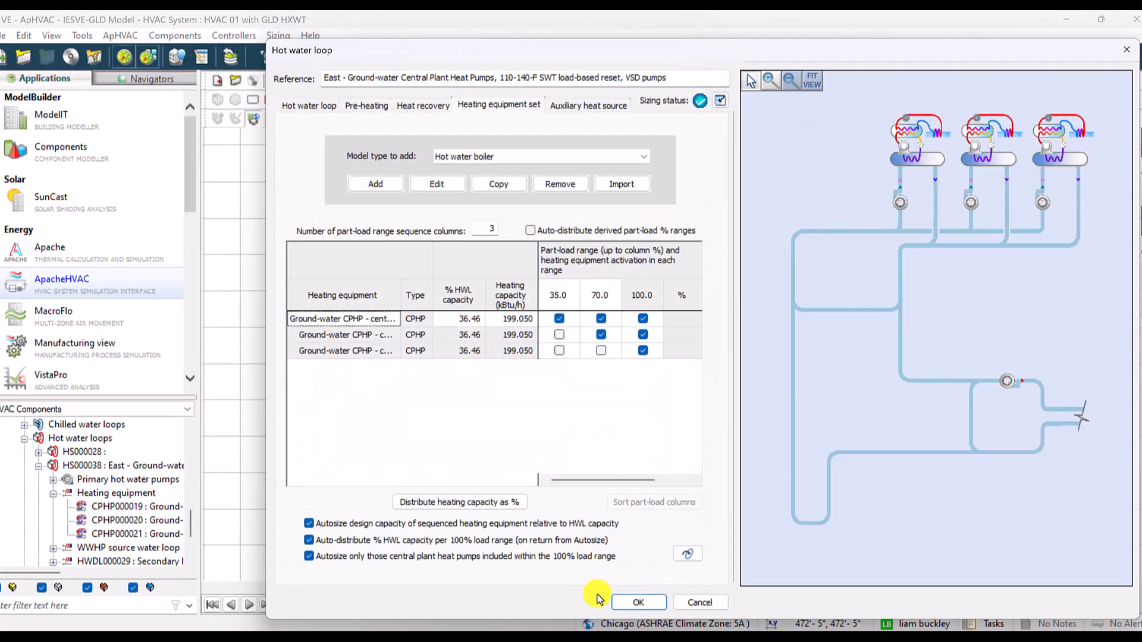
{"action": "left_click", "coordinate": [650, 602]}
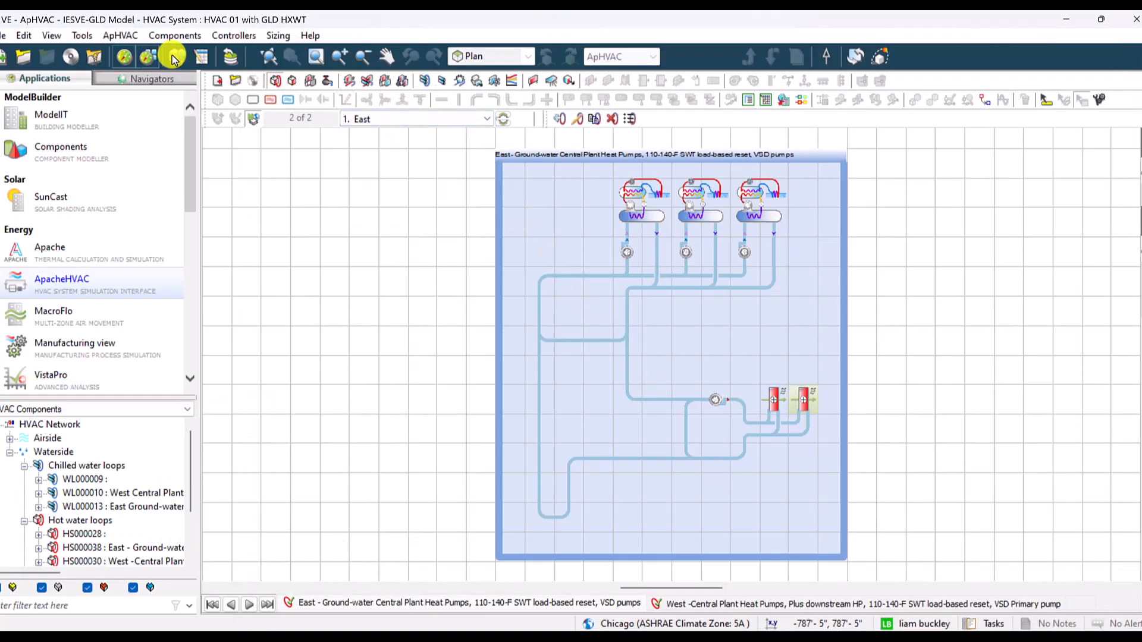
- Show the East Ground-water Central Plant Heat Pumps chilled water loop and open its first heat pump for editing
{"action": "left_click", "coordinate": [426, 82]}
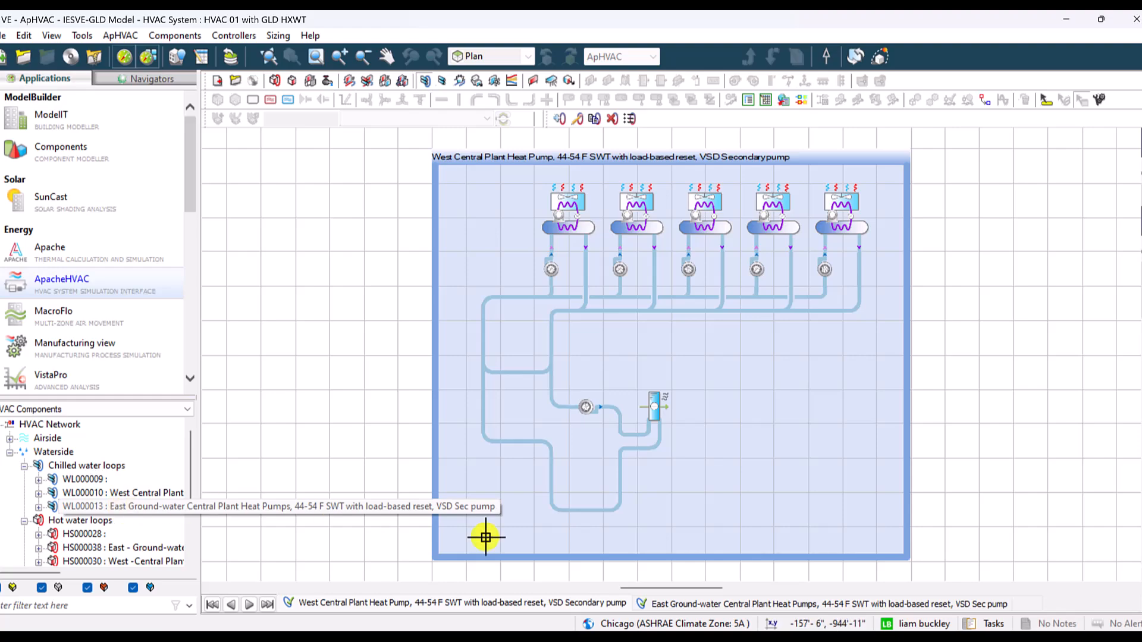
{"action": "left_click", "coordinate": [719, 611]}
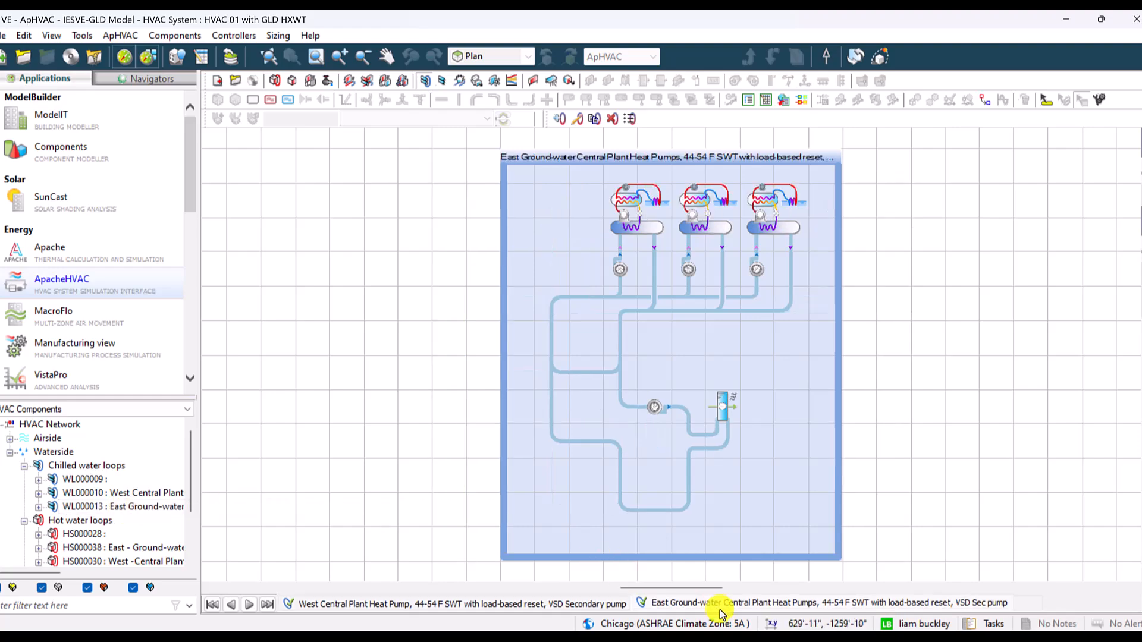
{"action": "left_click", "coordinate": [640, 210]}
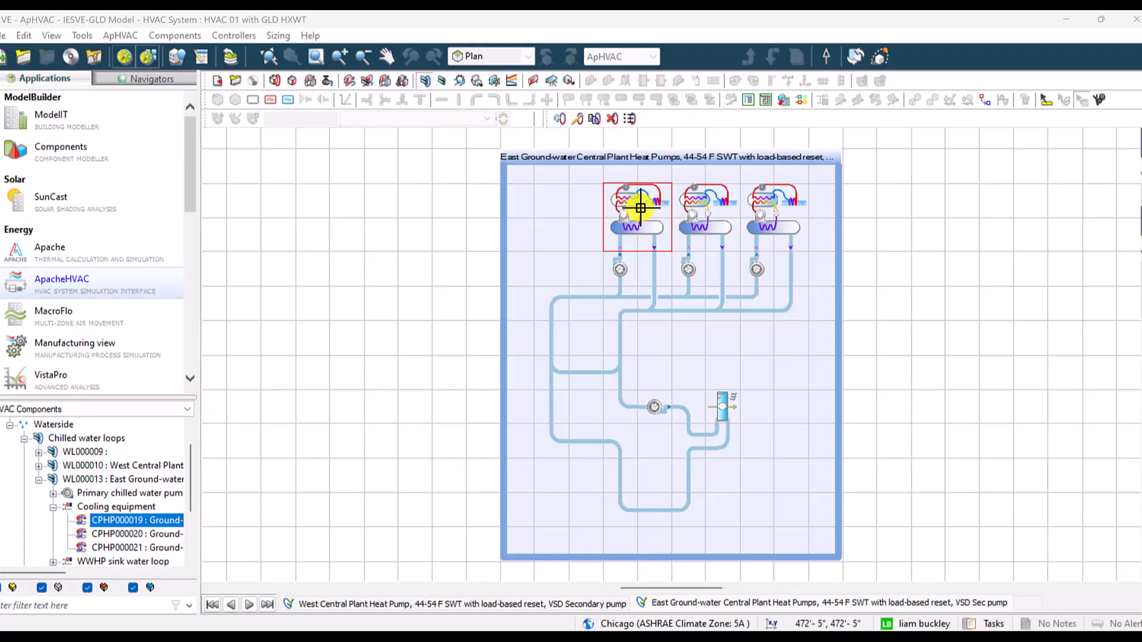
{"action": "double_click", "coordinate": [640, 208]}
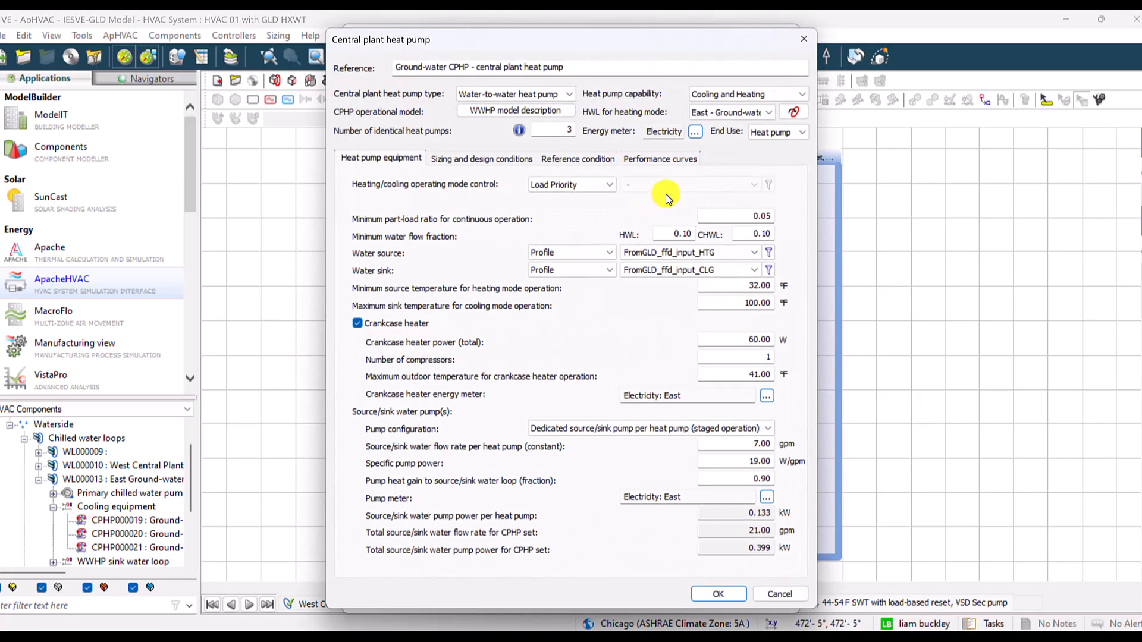
- Review the capability options of the chilled water loop's heat pump, and close its settings without changes
{"action": "left_click", "coordinate": [755, 89]}
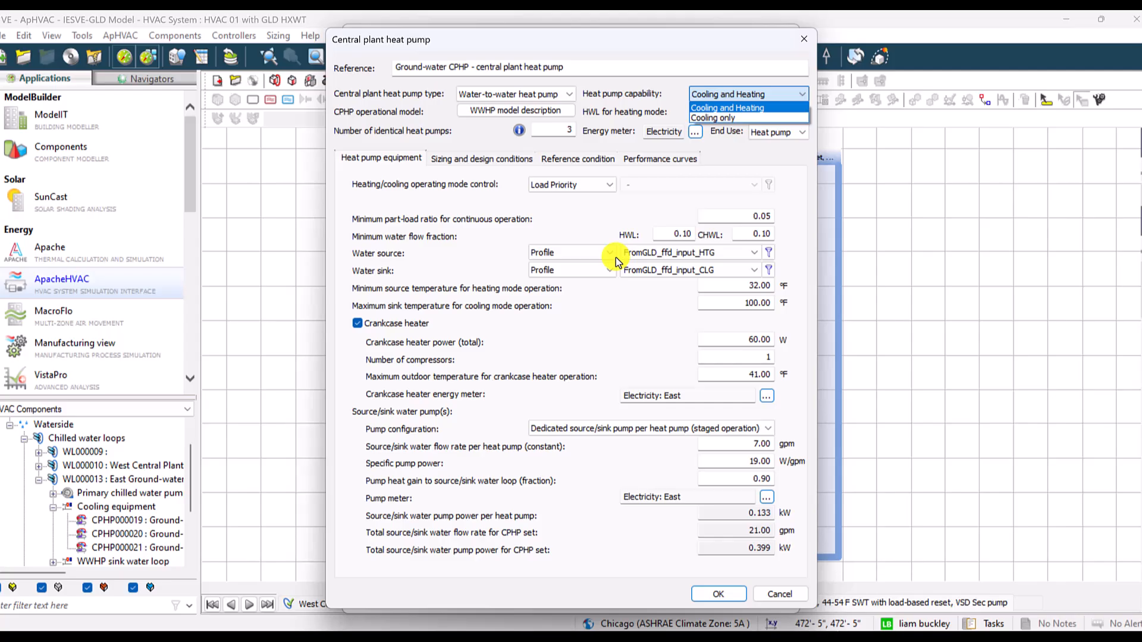
{"action": "left_click", "coordinate": [554, 42]}
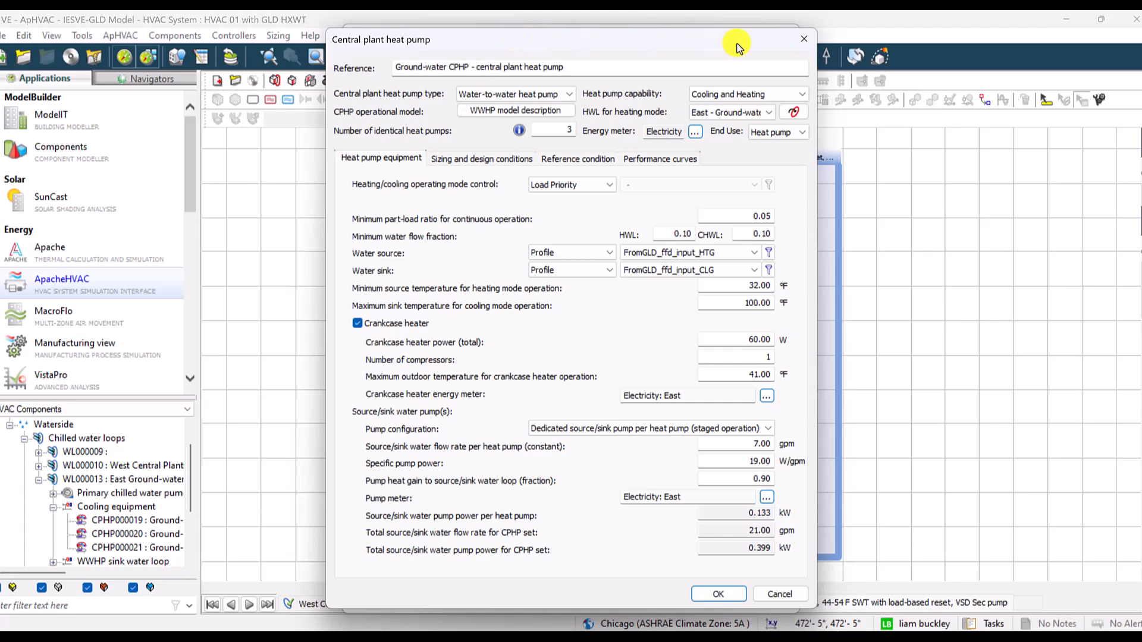
{"action": "left_click", "coordinate": [806, 40]}
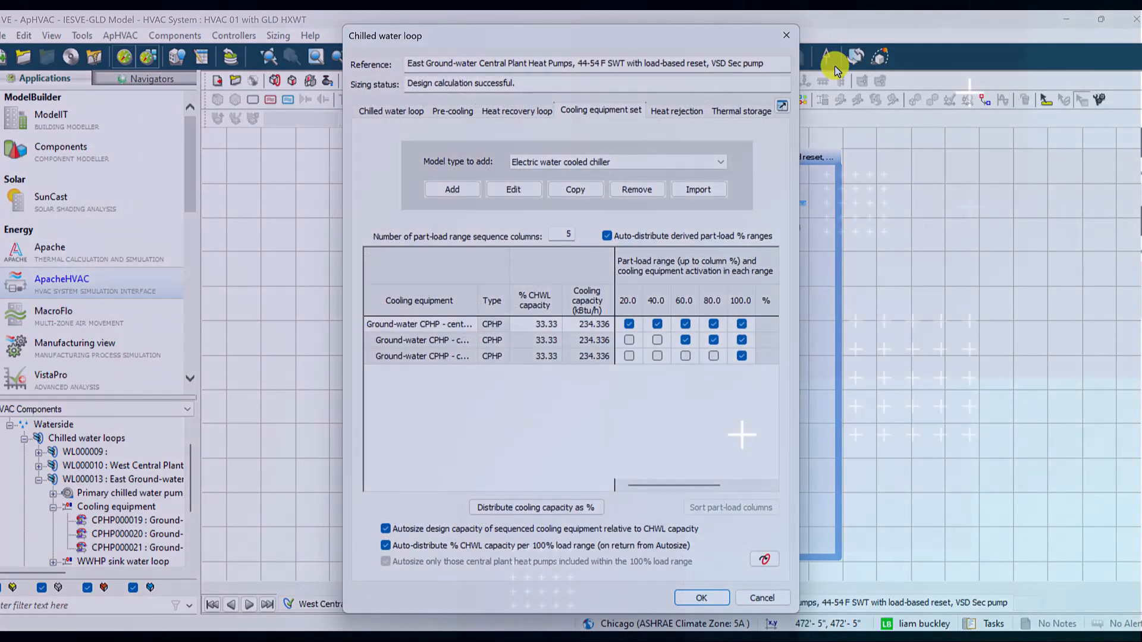